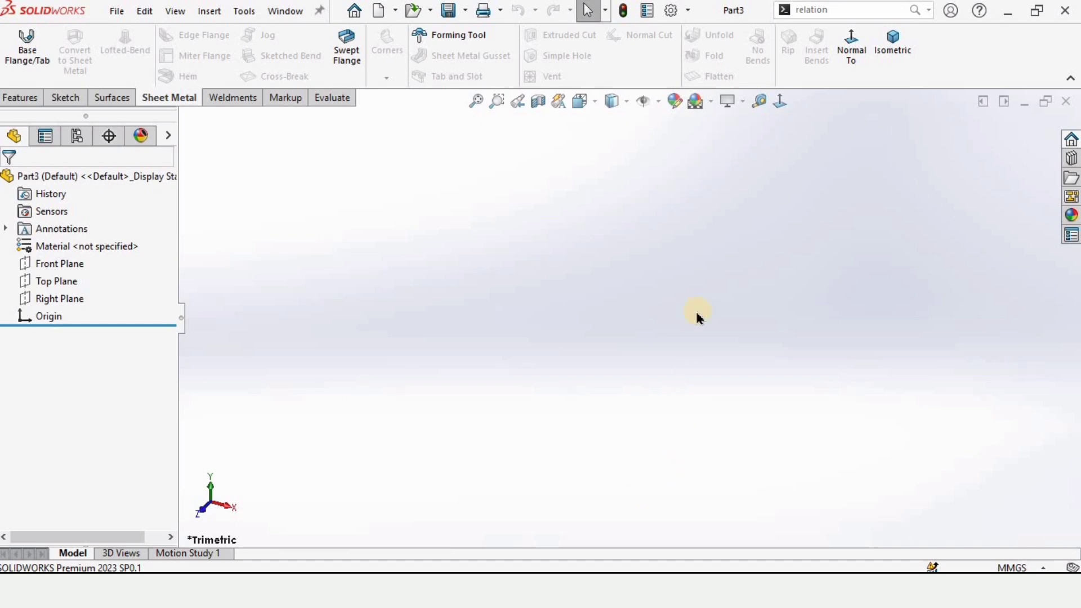
- Apply the Plain White scene and switch the document units to IPS (inch, pound, second)
click(726, 103)
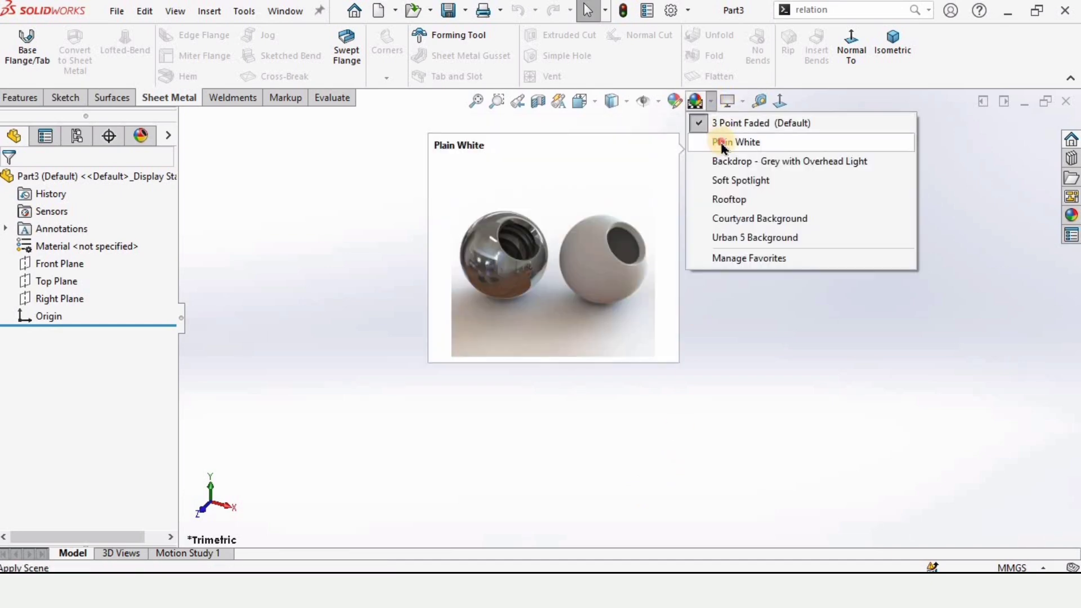
click(723, 145)
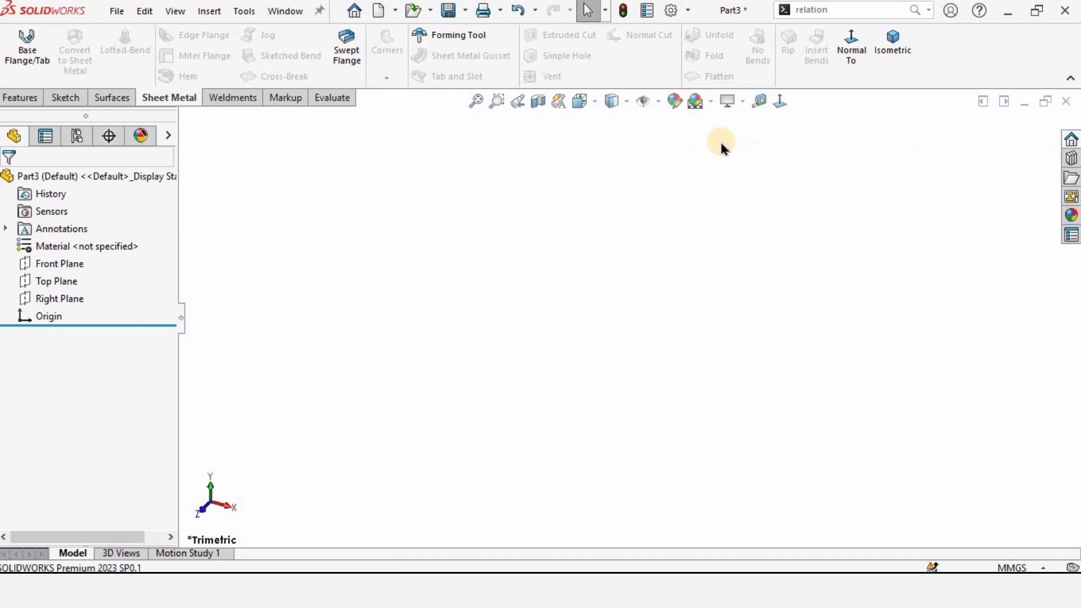
click(1040, 566)
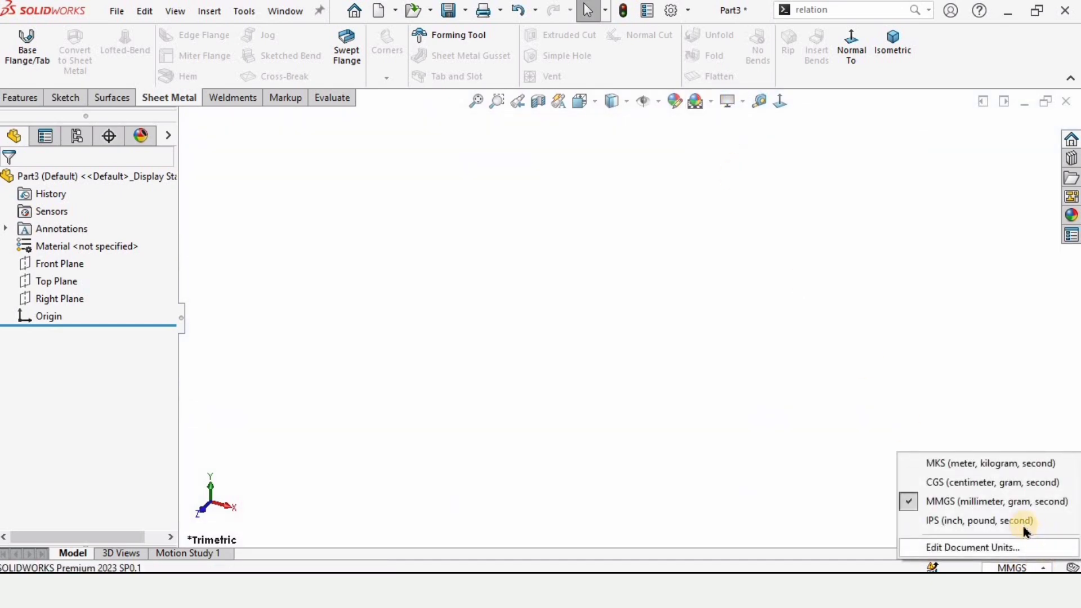
click(940, 520)
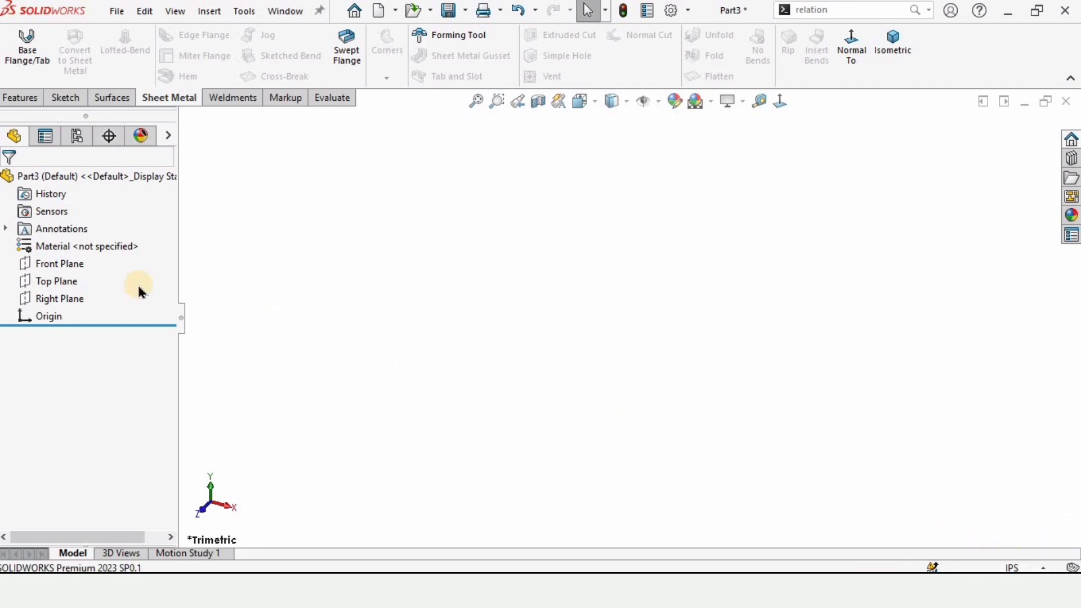
- Sketch a center rectangle about 6.54 in wide on the Top Plane, centered on the origin
click(54, 284)
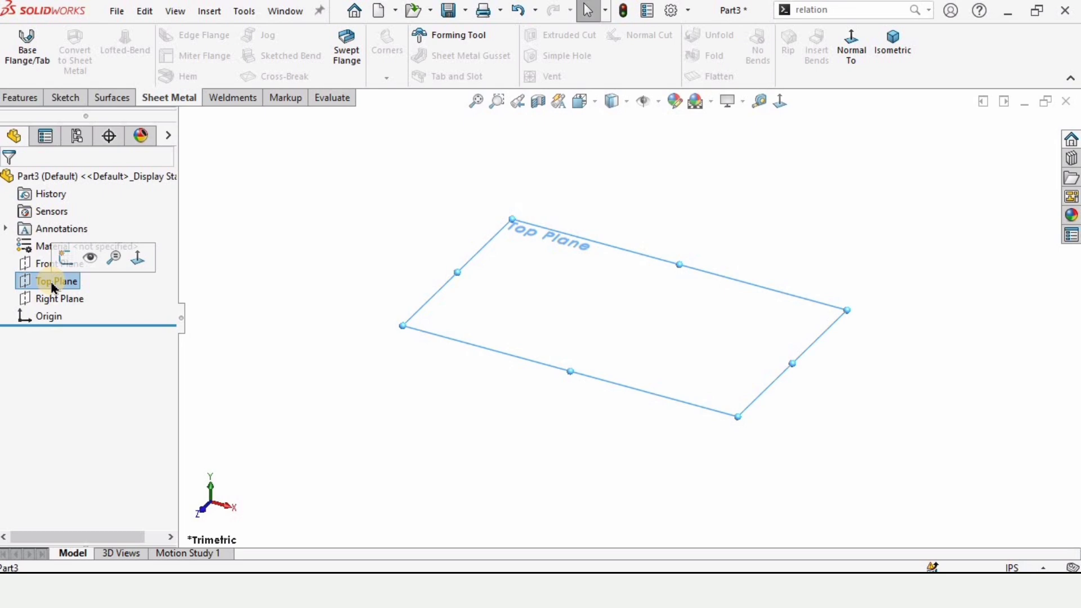
click(66, 256)
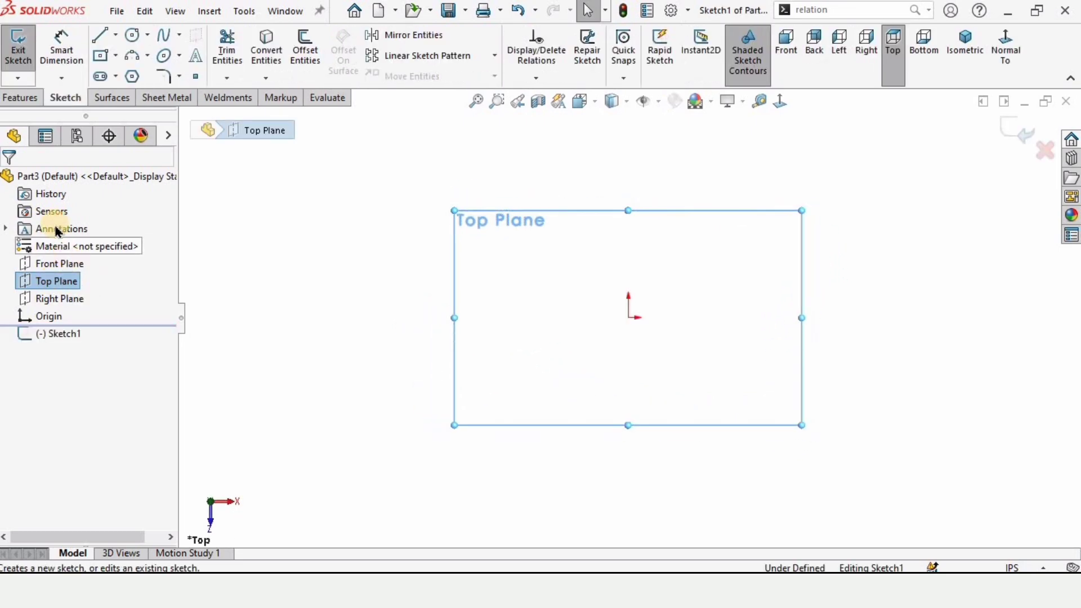
click(116, 59)
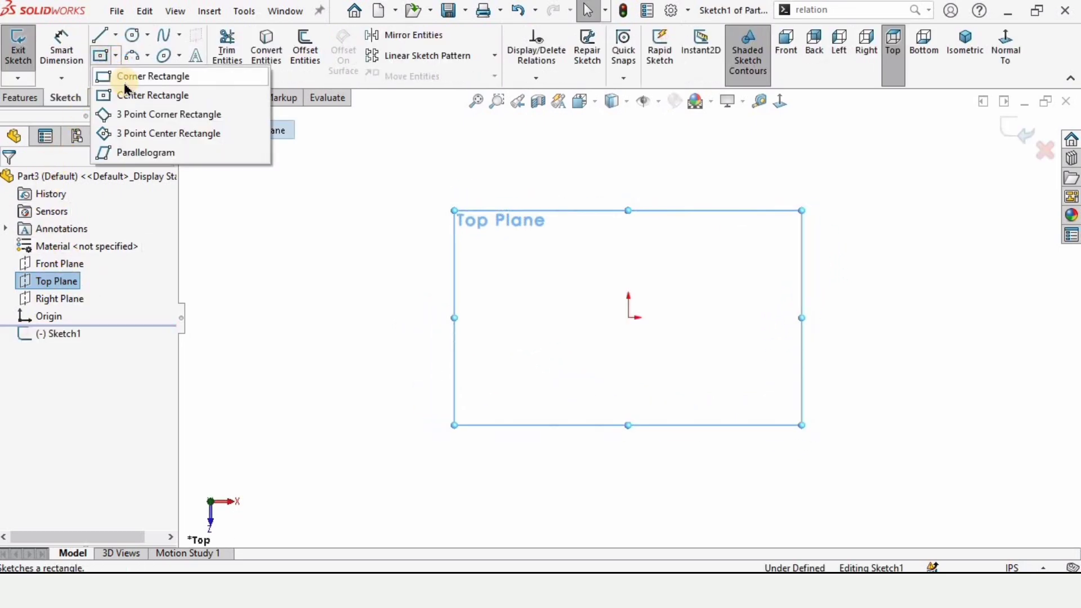
click(157, 95)
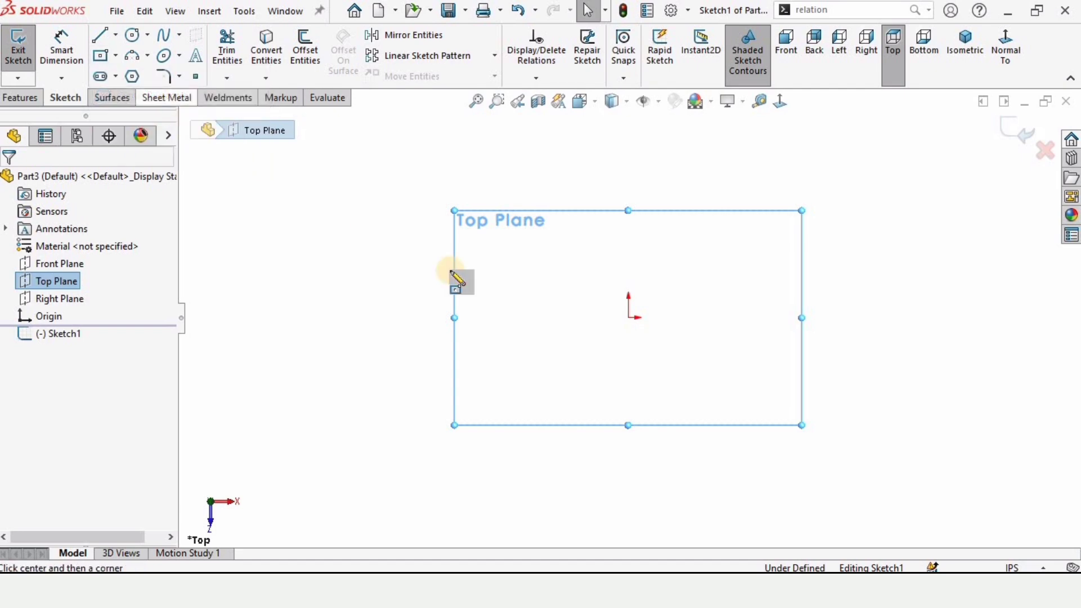
click(628, 317)
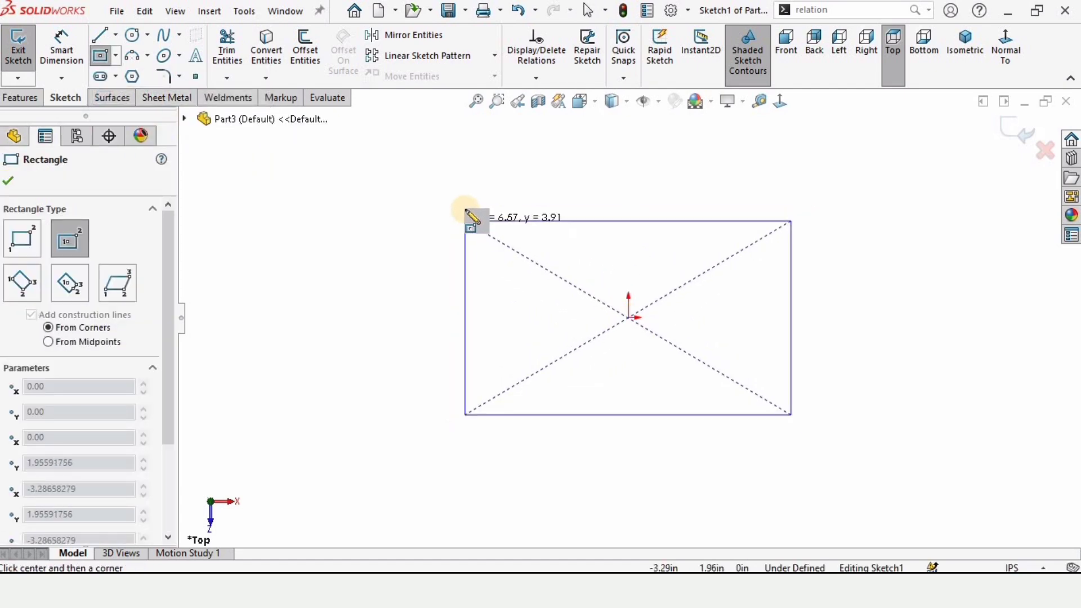
click(465, 207)
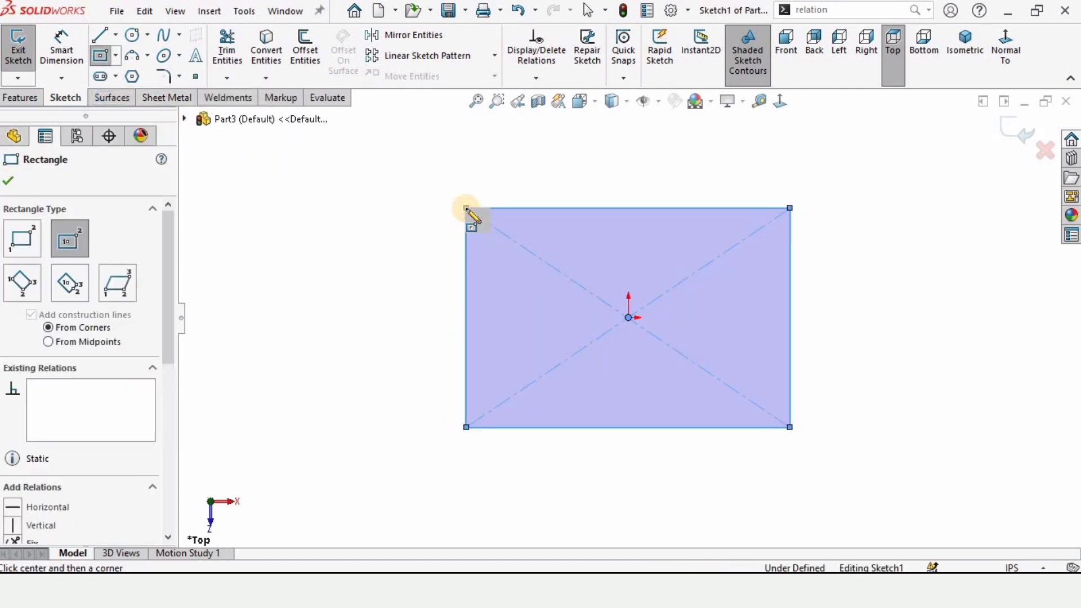
- Dimension the rectangle's width and height to 22 in each
click(63, 50)
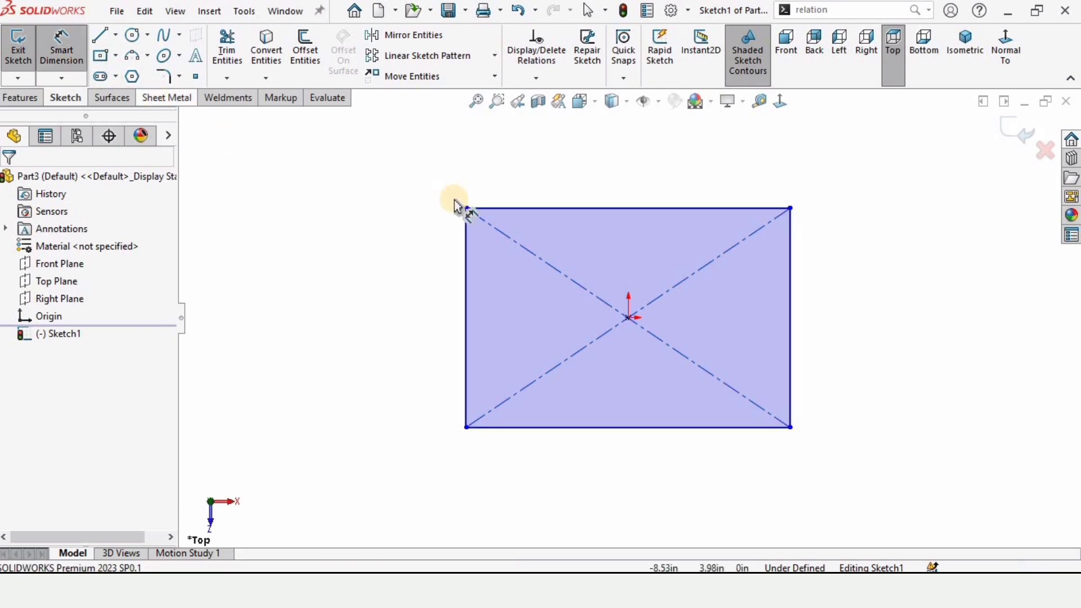
click(541, 209)
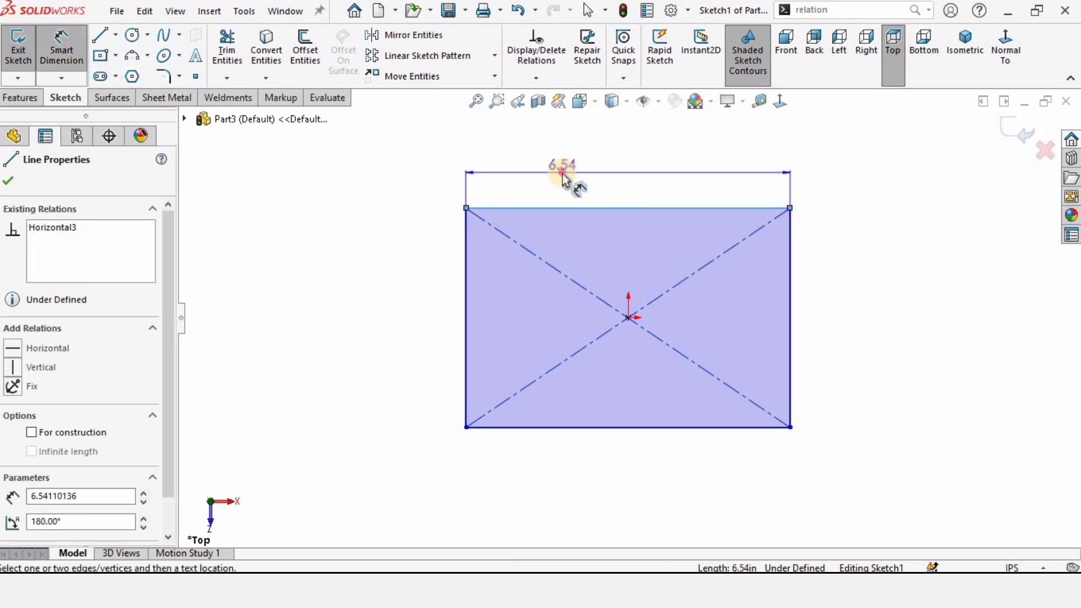
click(564, 176)
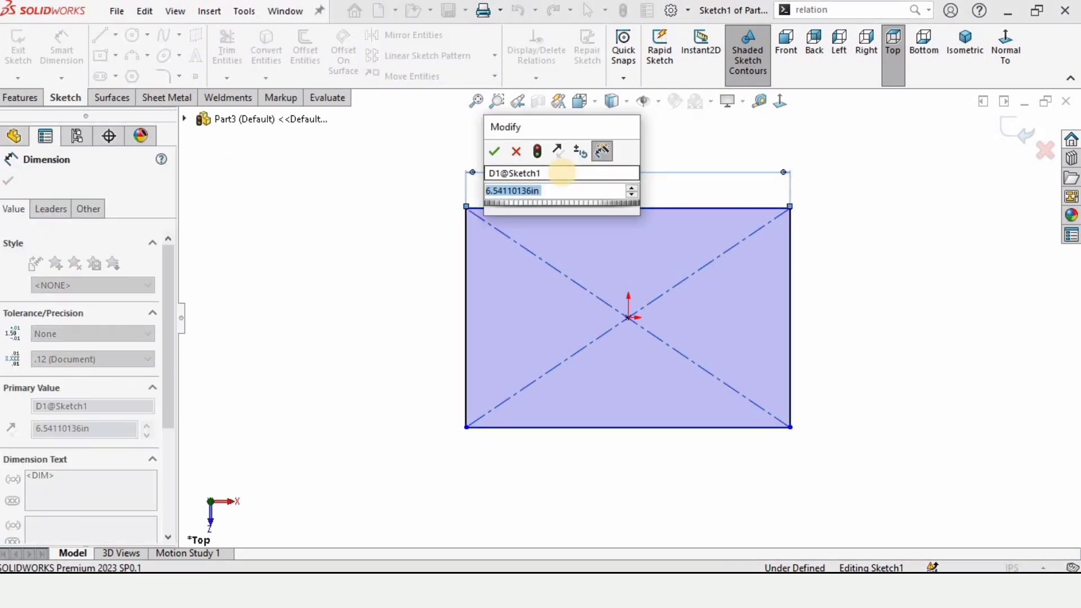
text(22)
key(Return)
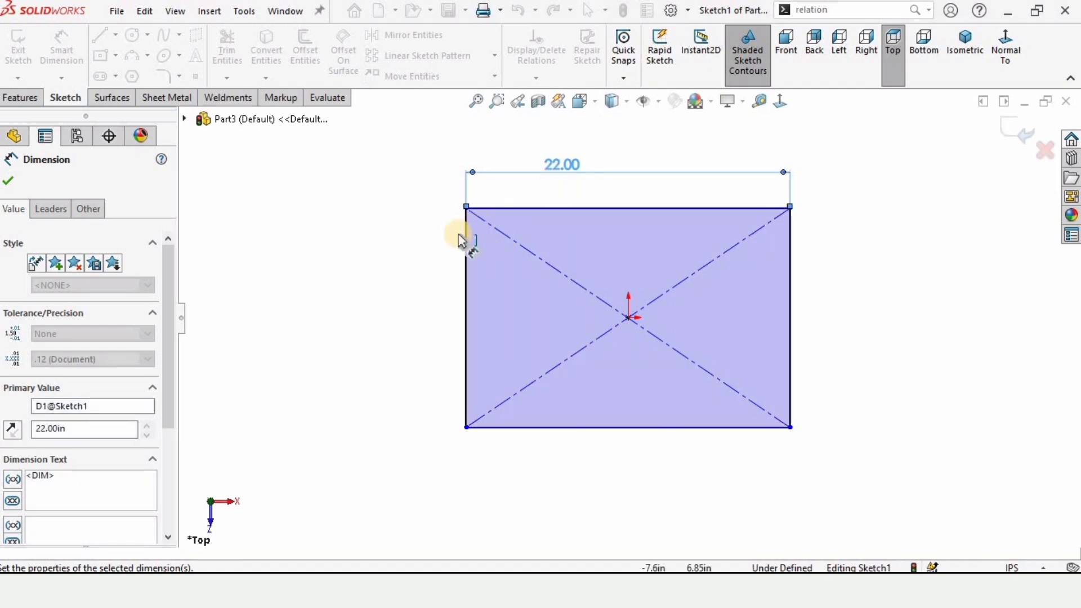
click(461, 247)
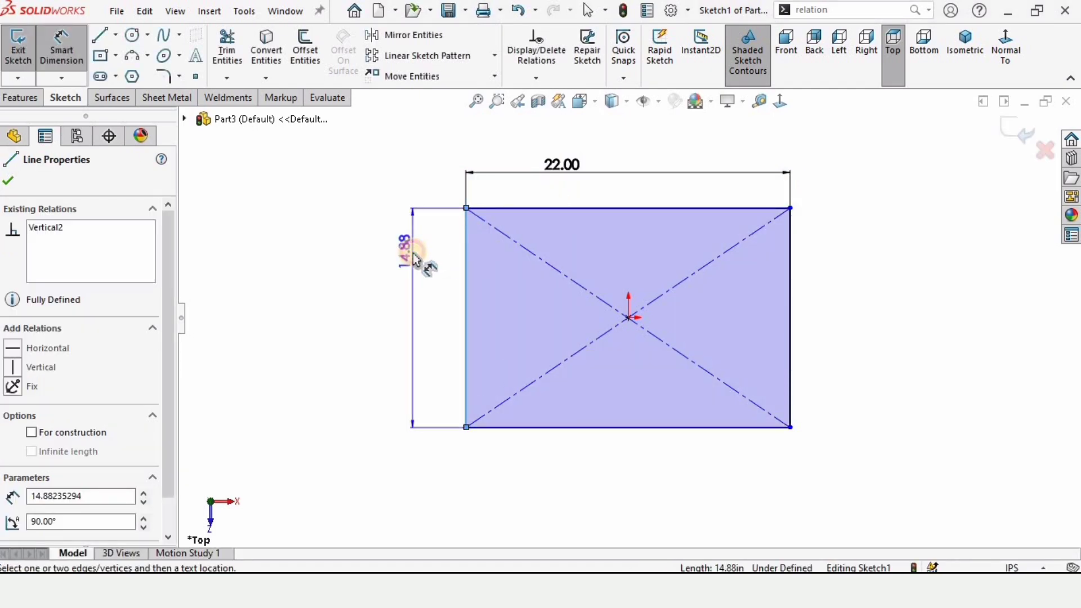
click(412, 250)
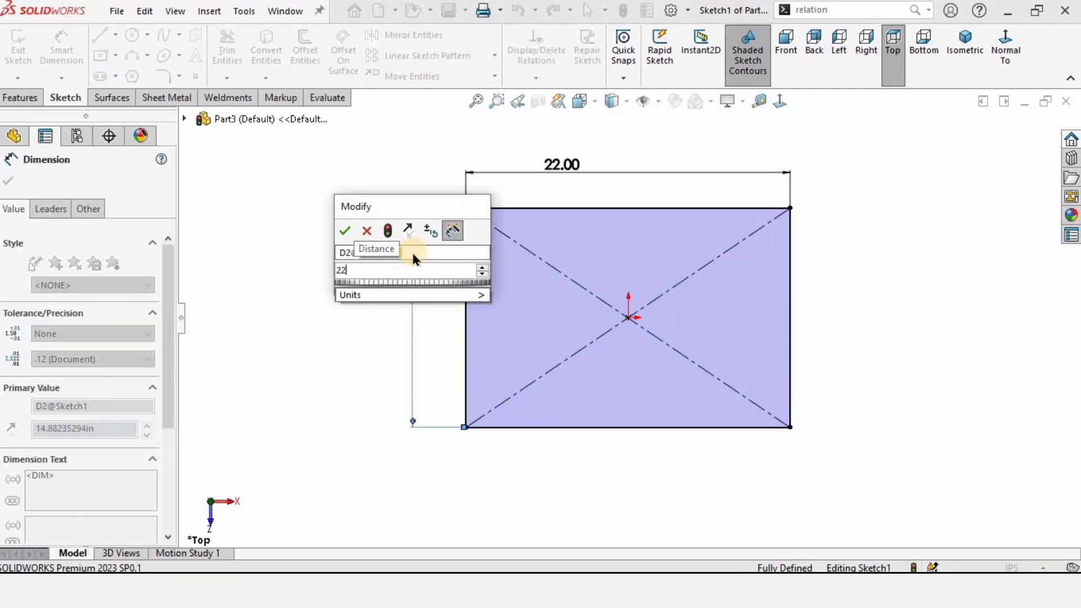
key(Return)
click(338, 265)
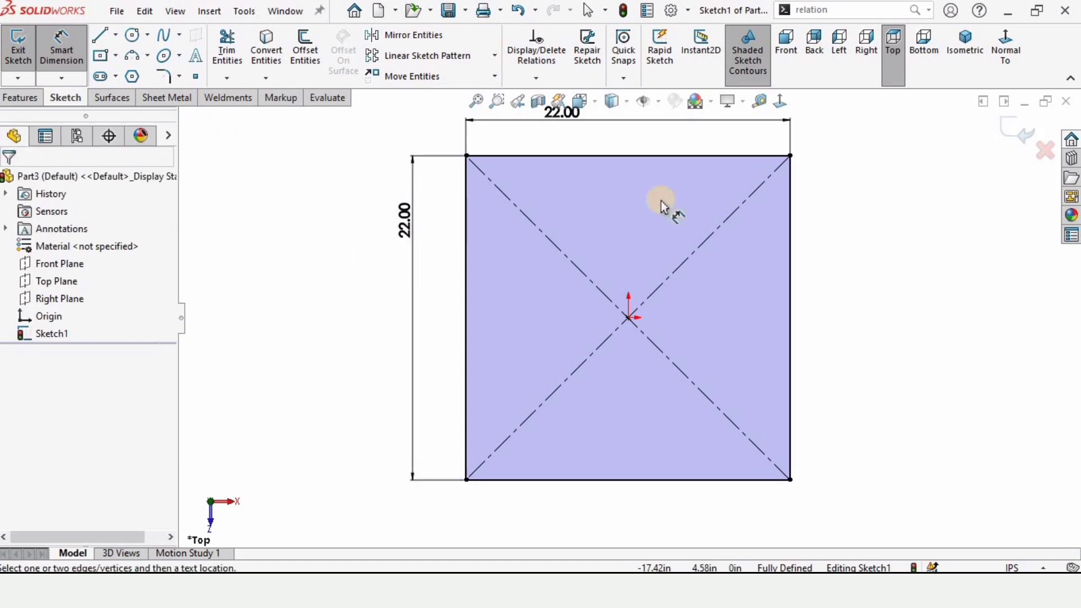
- Offset all four sides of the square inward by 2 in, with the offset dimension added
scroll(647, 201, up, 1)
scroll(687, 175, down, 1)
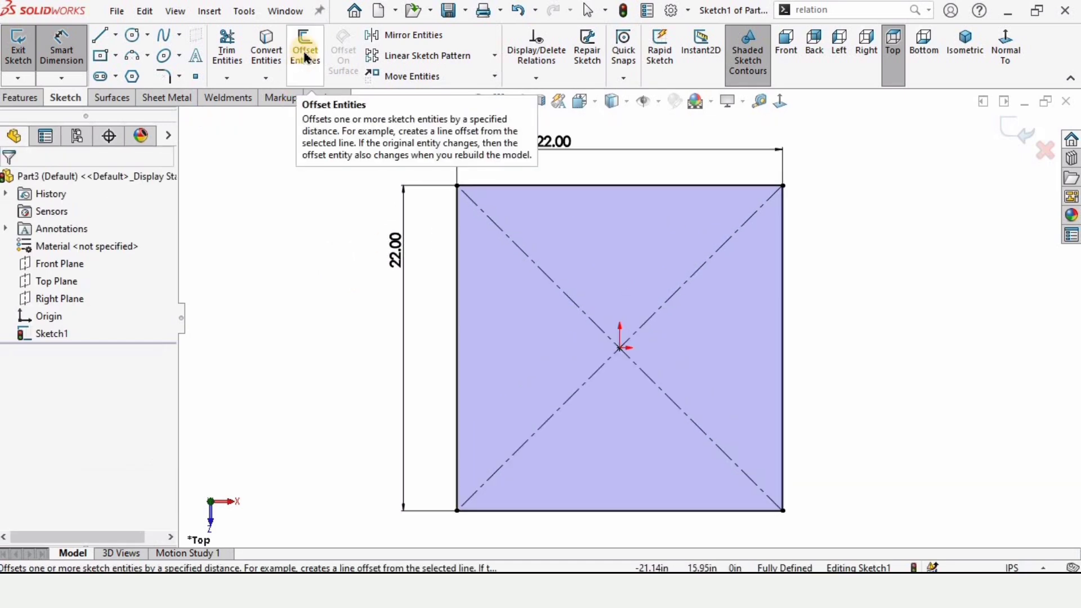
click(304, 61)
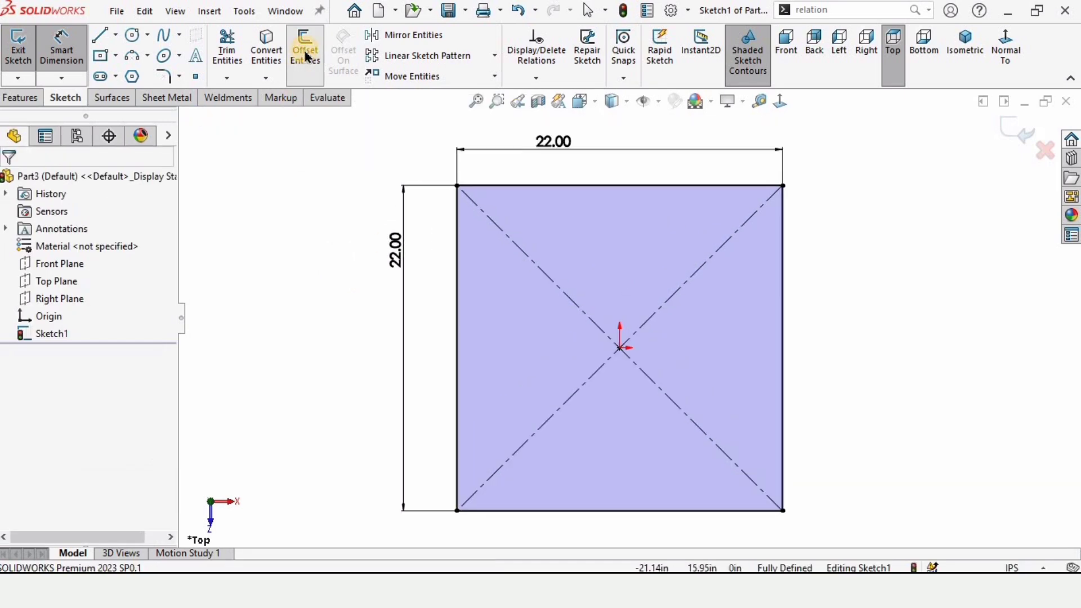
click(546, 187)
click(456, 231)
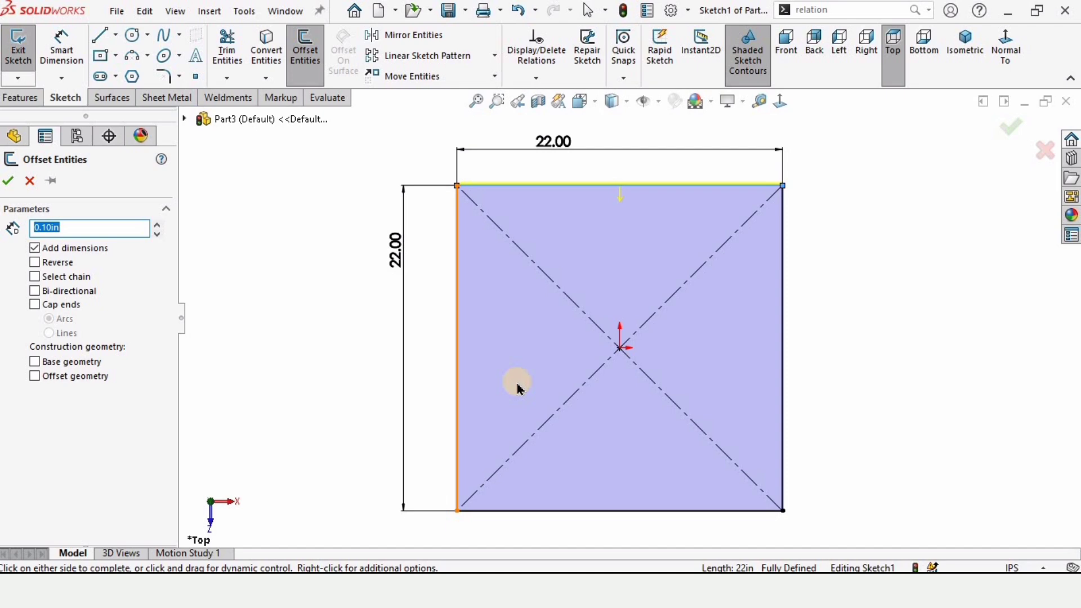
click(625, 510)
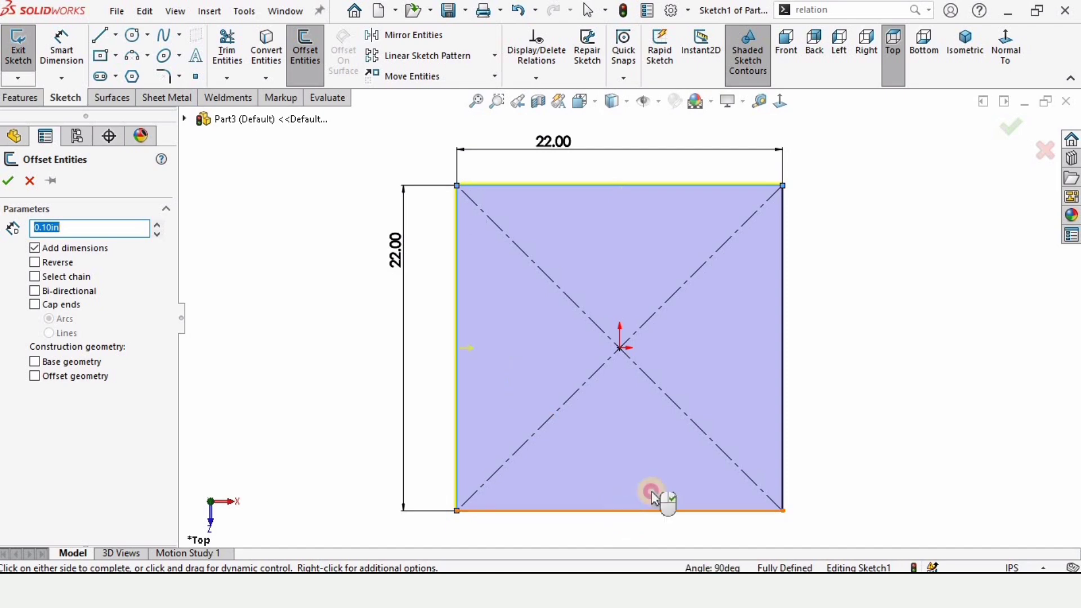
click(783, 327)
click(95, 226)
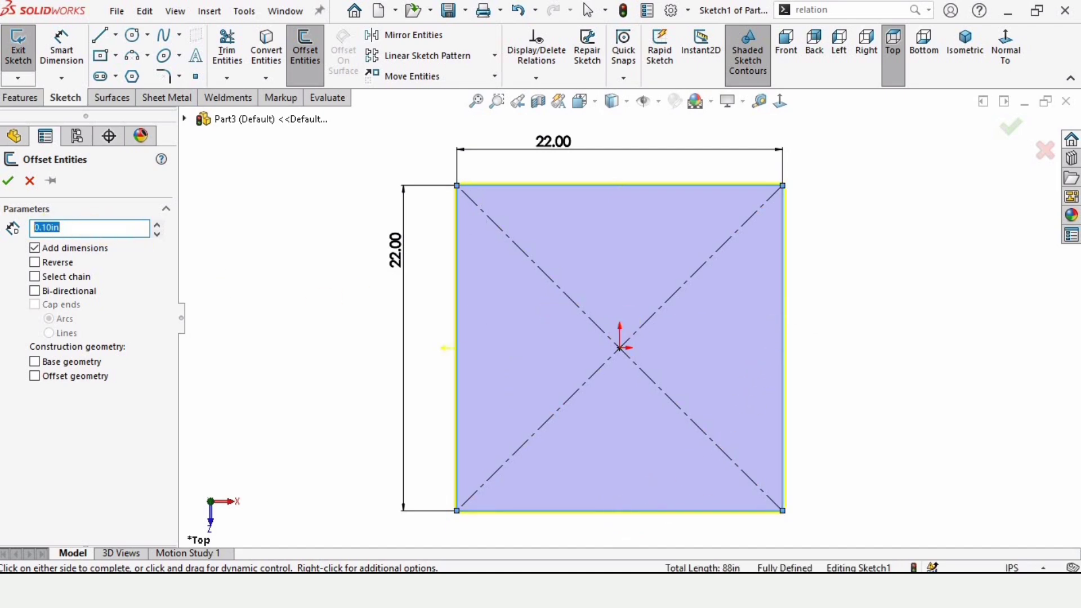
text(2)
key(Return)
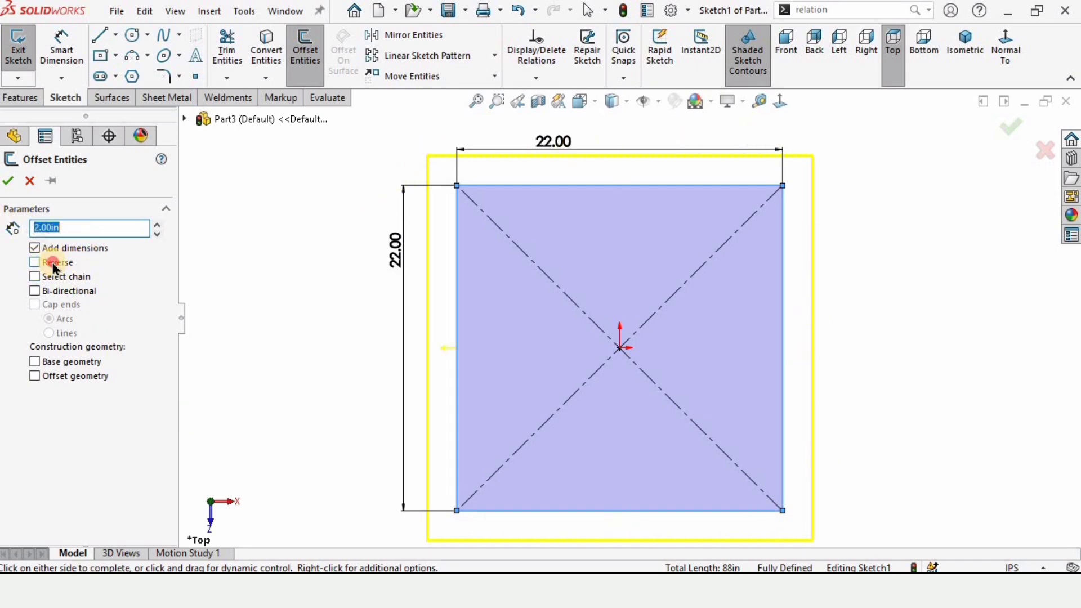
click(34, 263)
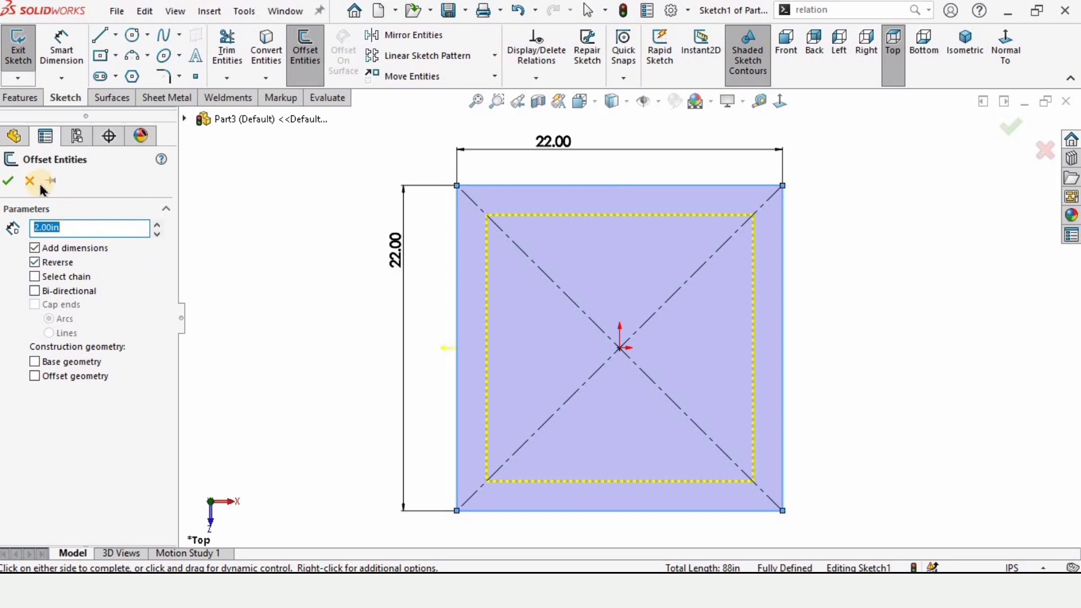
click(9, 182)
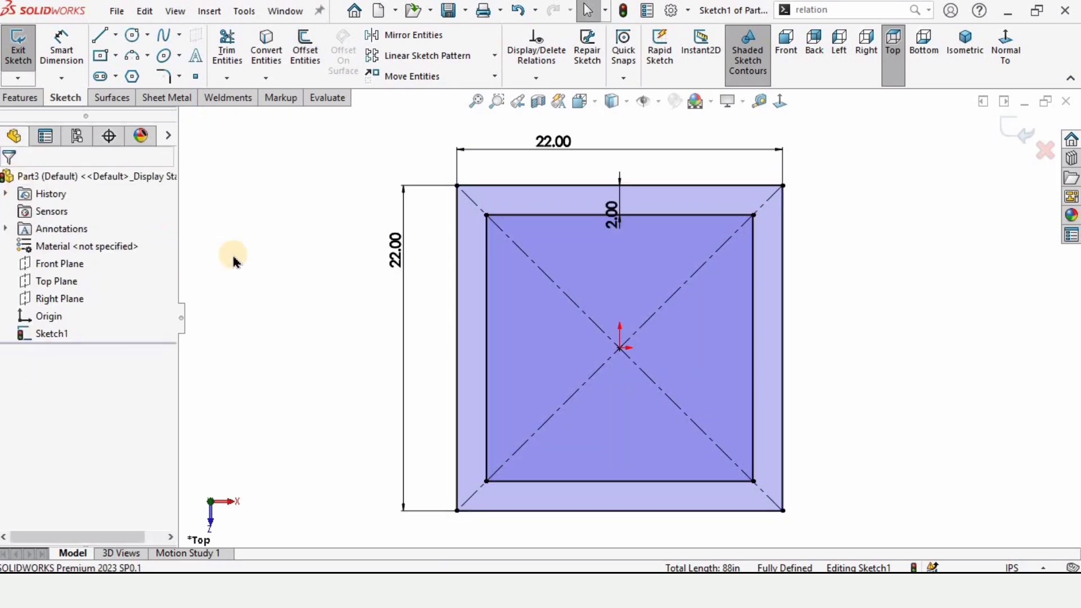
right_click(78, 107)
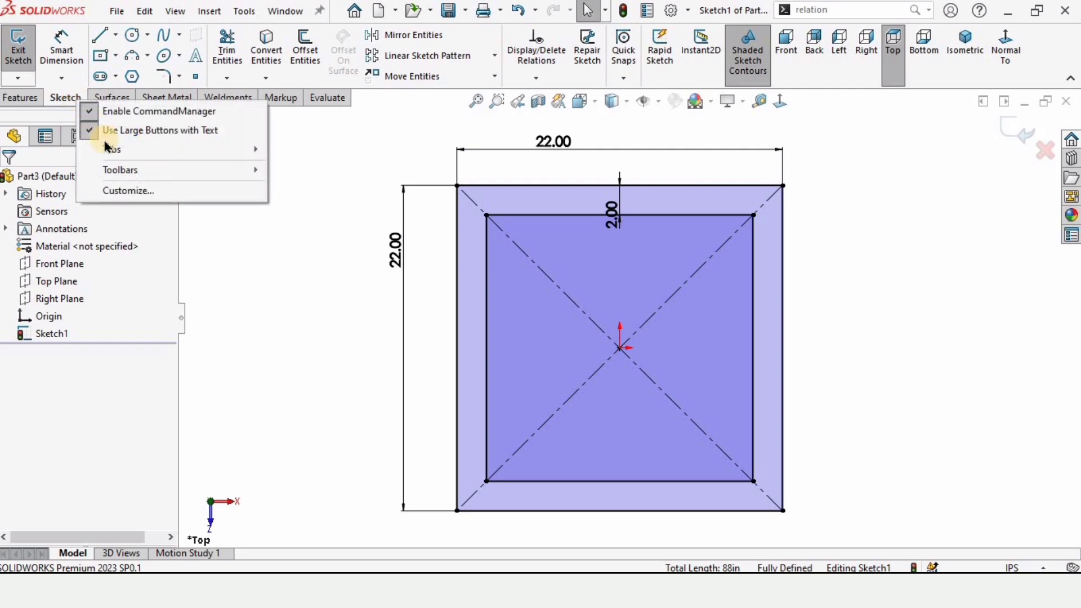
mouse_move(152, 149)
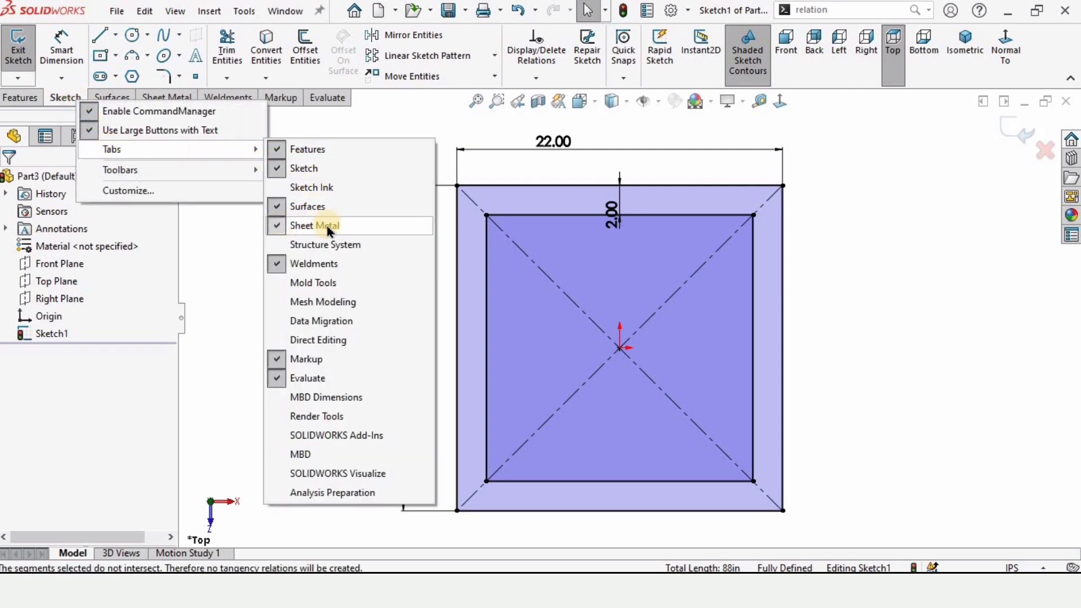
click(230, 235)
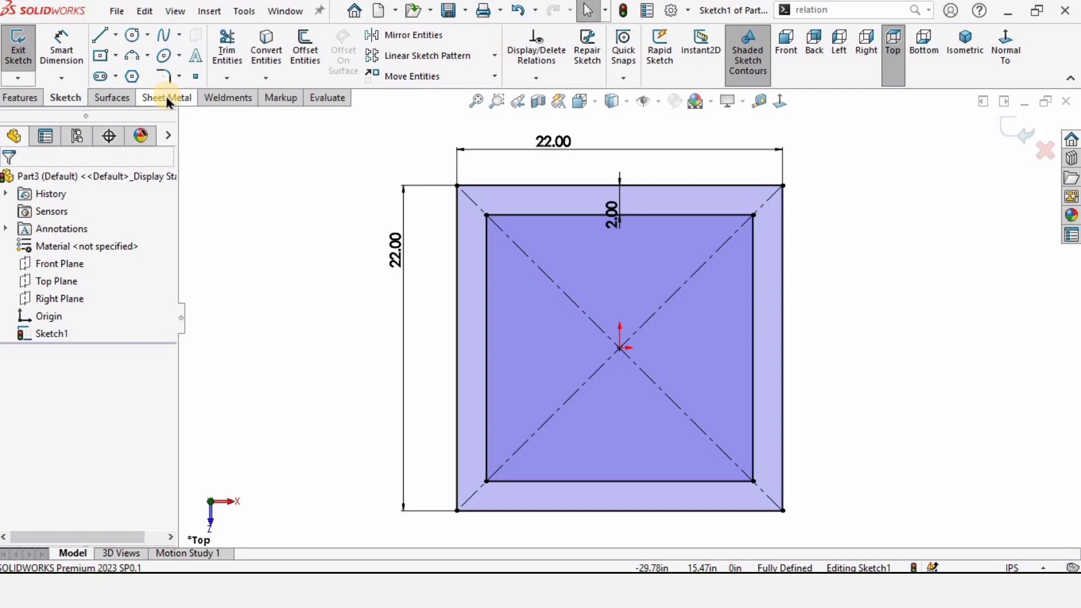
- Create a sheet metal Base Flange from the frame sketch with a thickness of 0.3 in
click(168, 99)
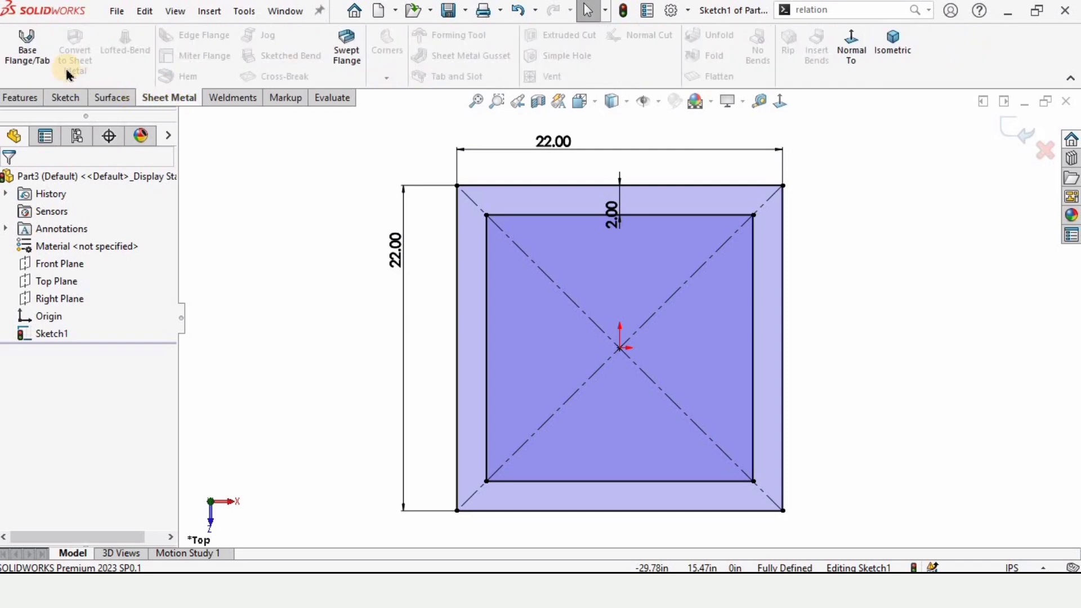
click(29, 48)
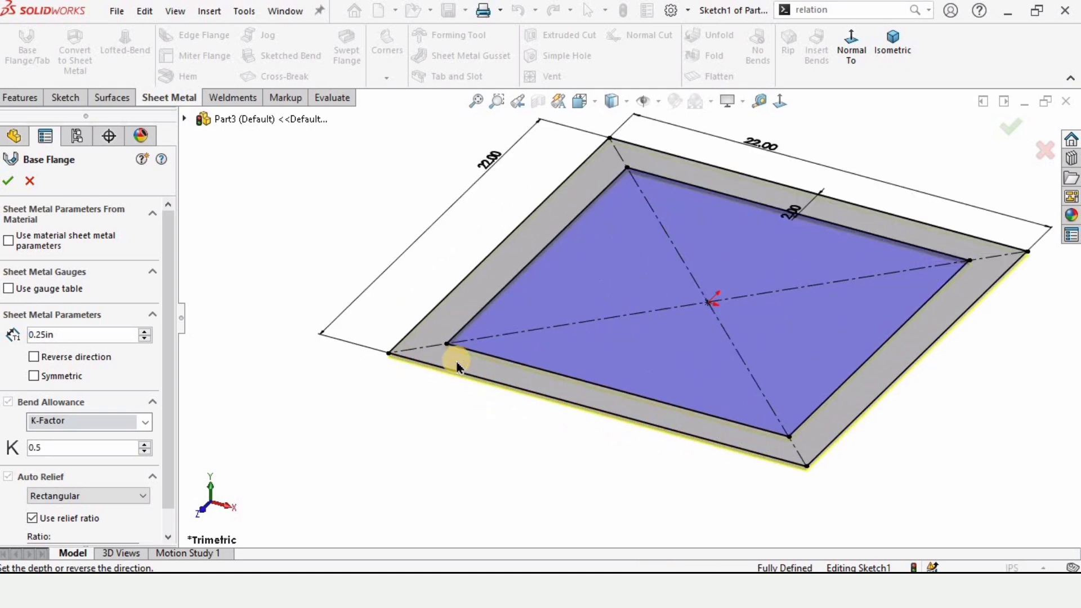
click(105, 337)
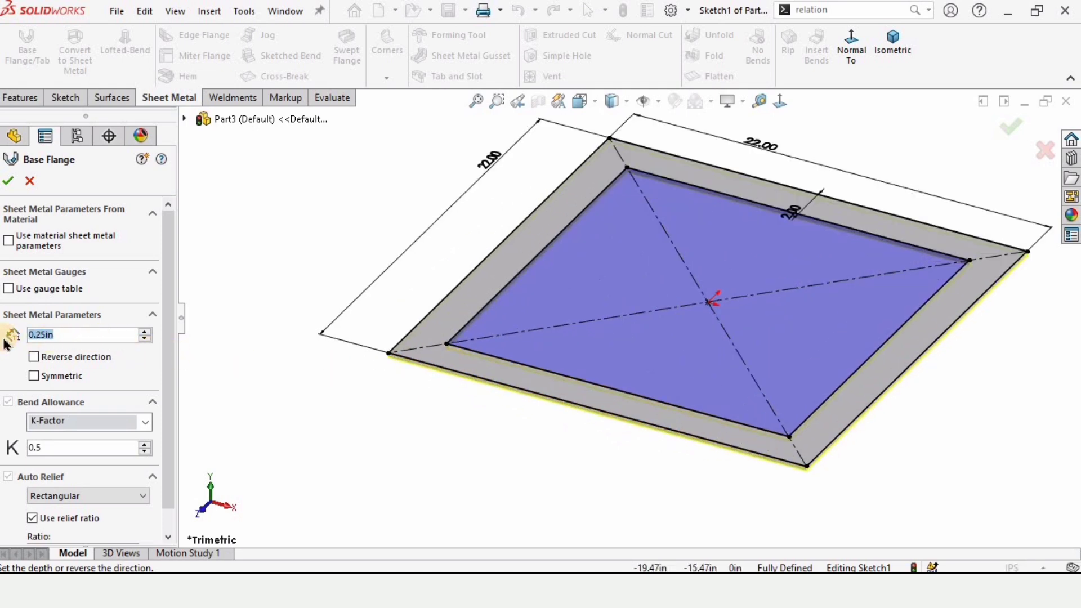
text(.3)
key(Return)
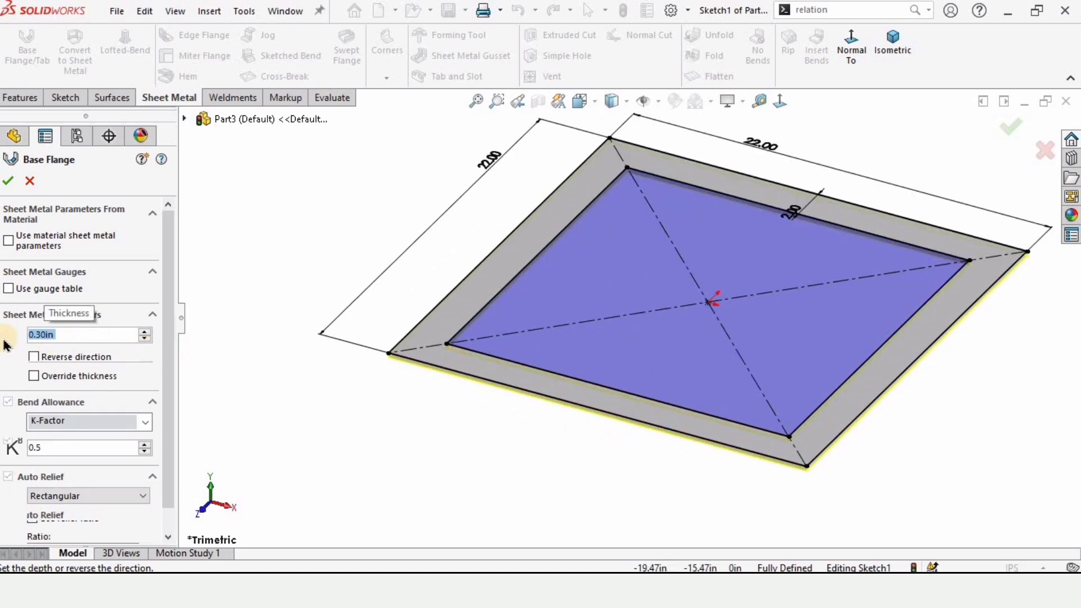
click(7, 181)
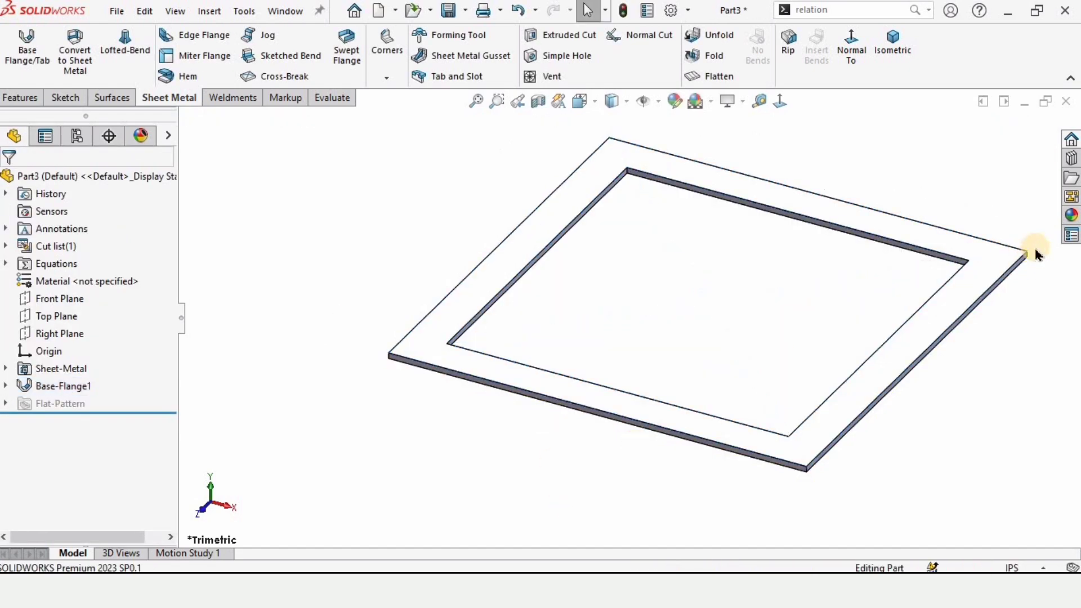
- Apply the chromium plate appearance from the Chrome metals to the frame
click(1071, 214)
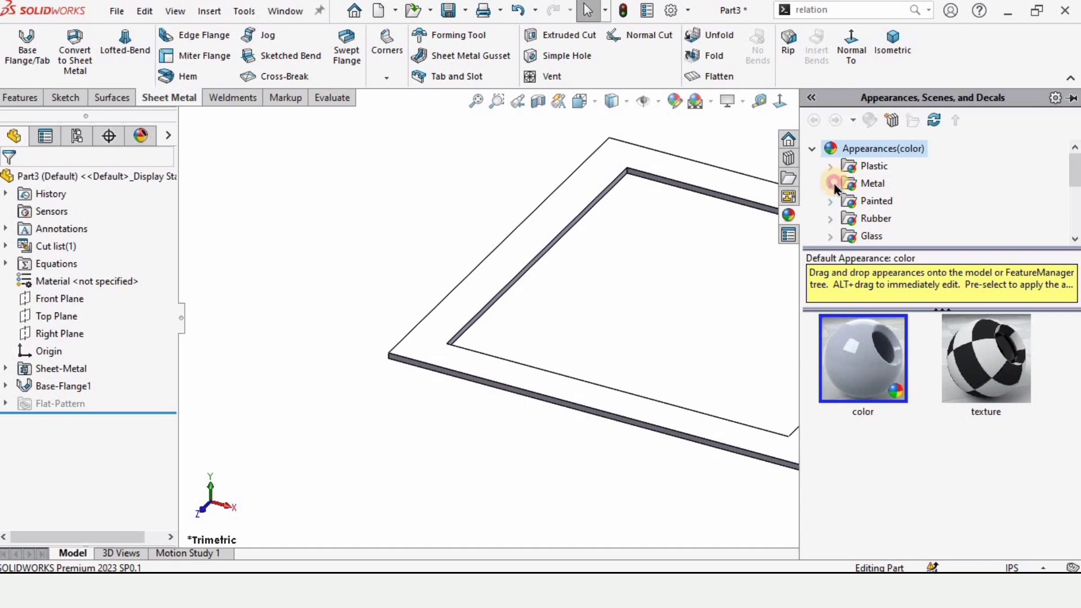
click(834, 183)
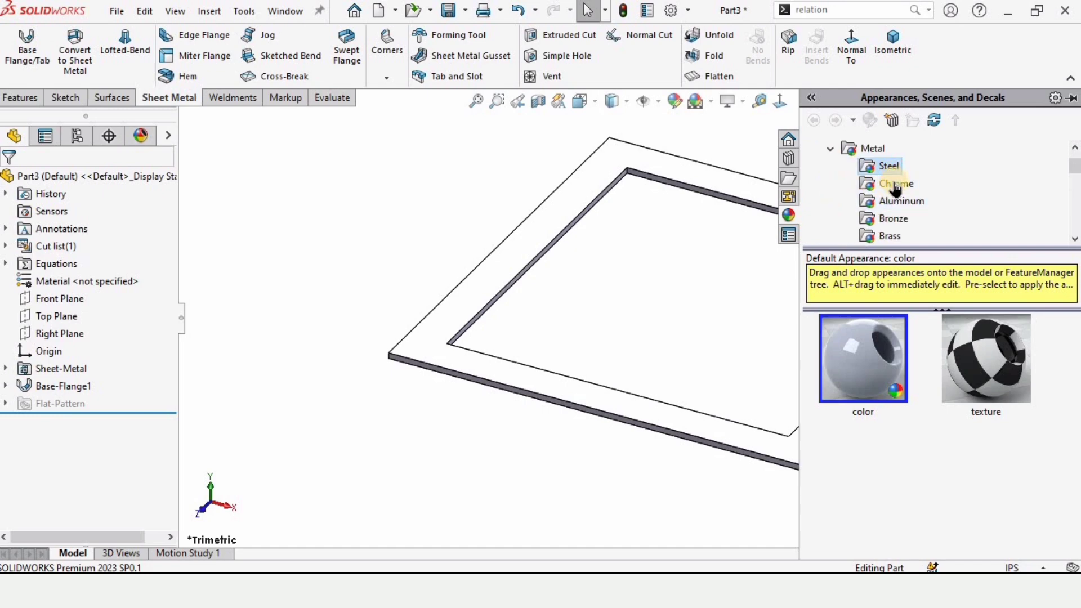
click(895, 184)
double_click(861, 353)
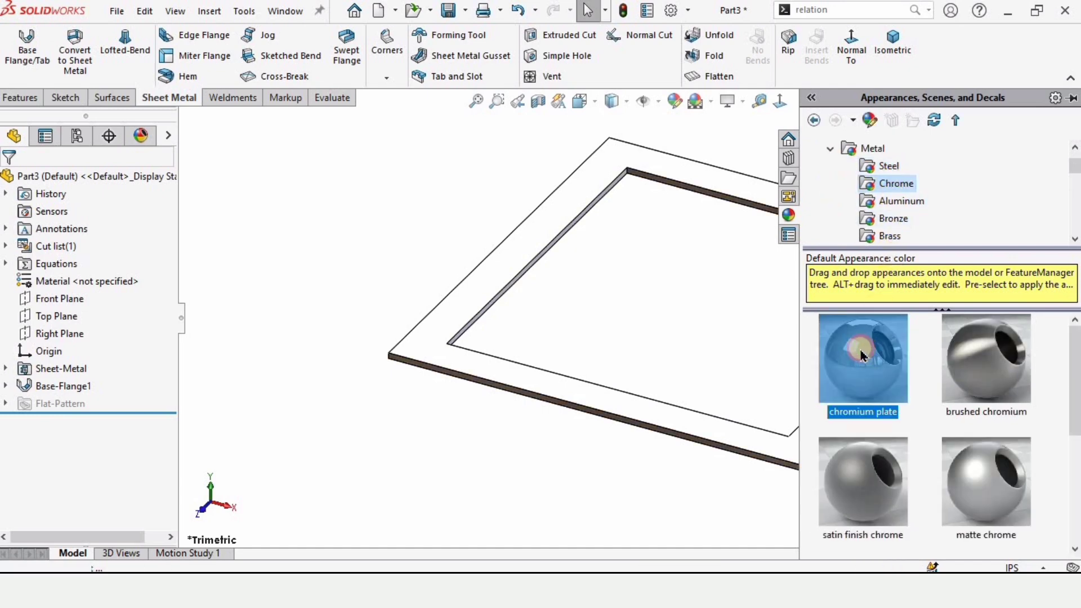
- Start a new sketch on the frame's top face
middle_drag(335, 164, 692, 374)
scroll(681, 287, down, 3)
scroll(500, 218, up, 5)
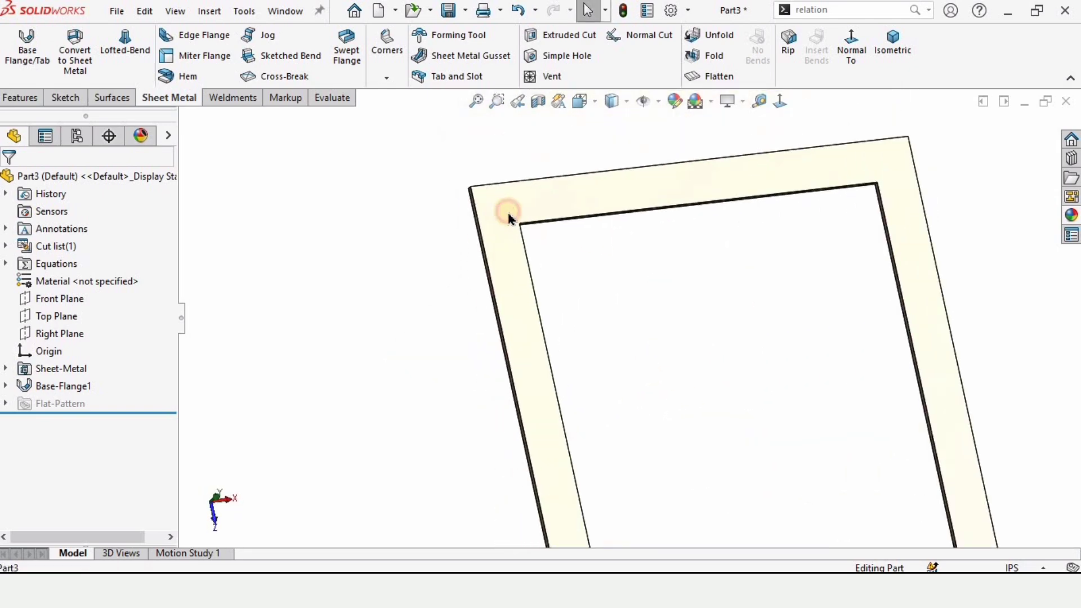
click(508, 217)
click(570, 167)
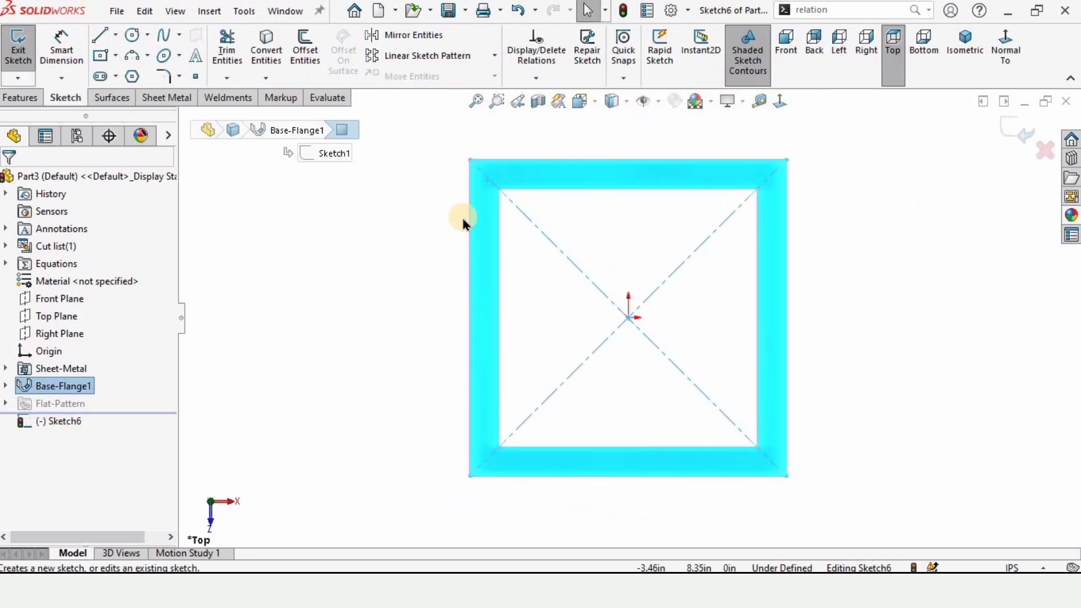
- Draw a centerline from the frame's upper-left inner corner straight up to the outer edge, with a Vertical relation
scroll(563, 180, up, 5)
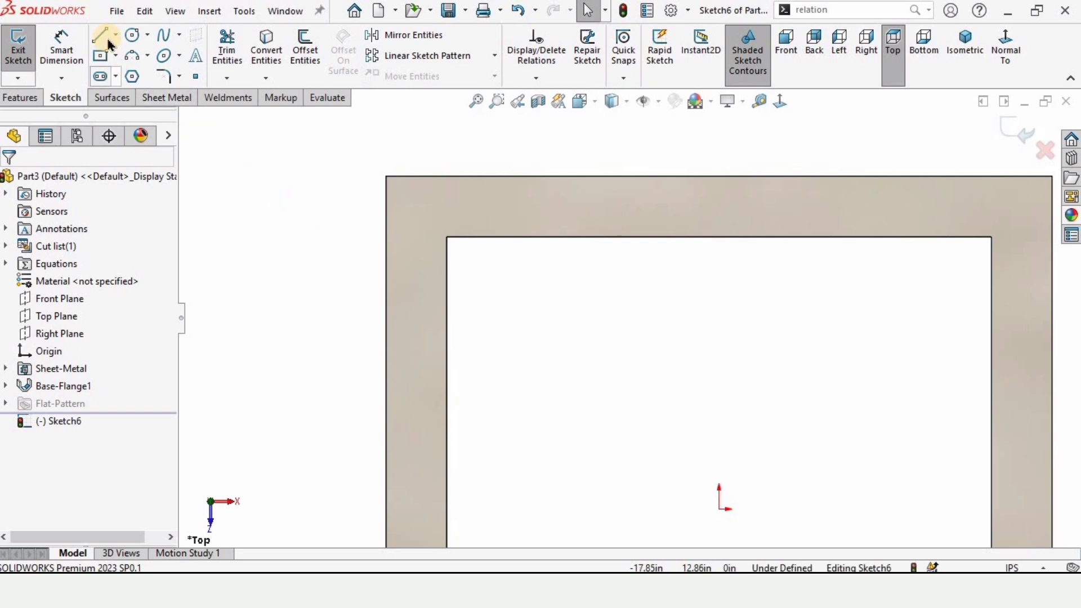
click(115, 36)
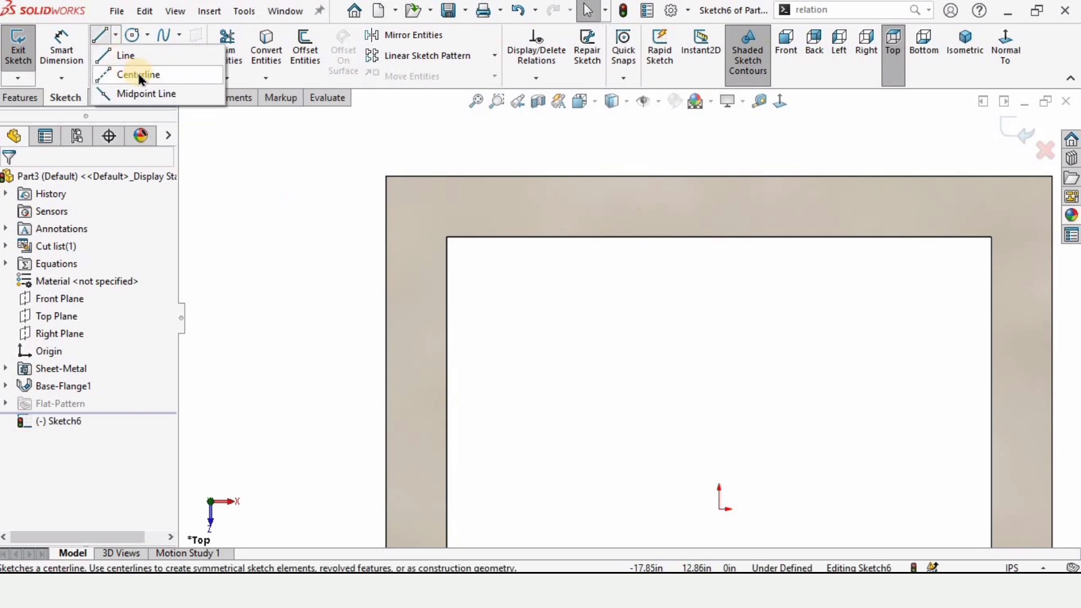
click(137, 70)
scroll(428, 234, up, 1)
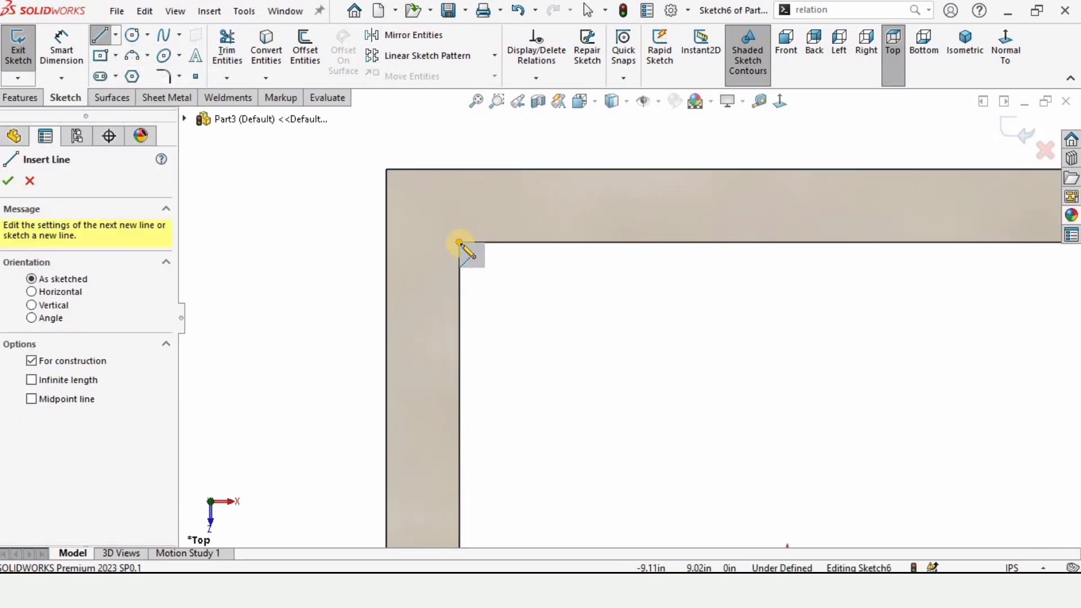
click(460, 243)
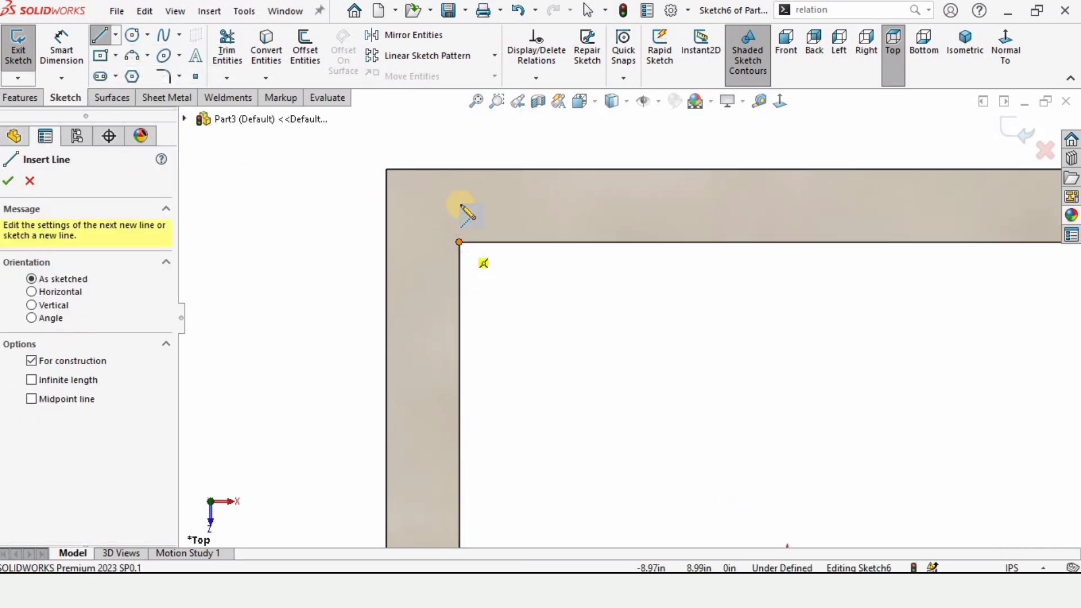
click(460, 169)
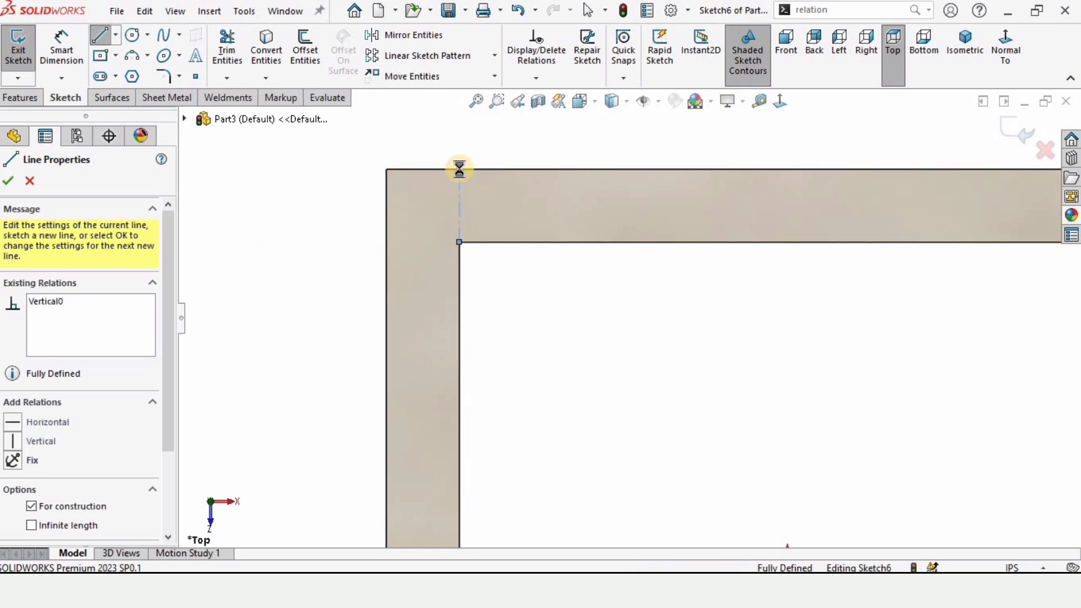
key(Escape)
click(459, 181)
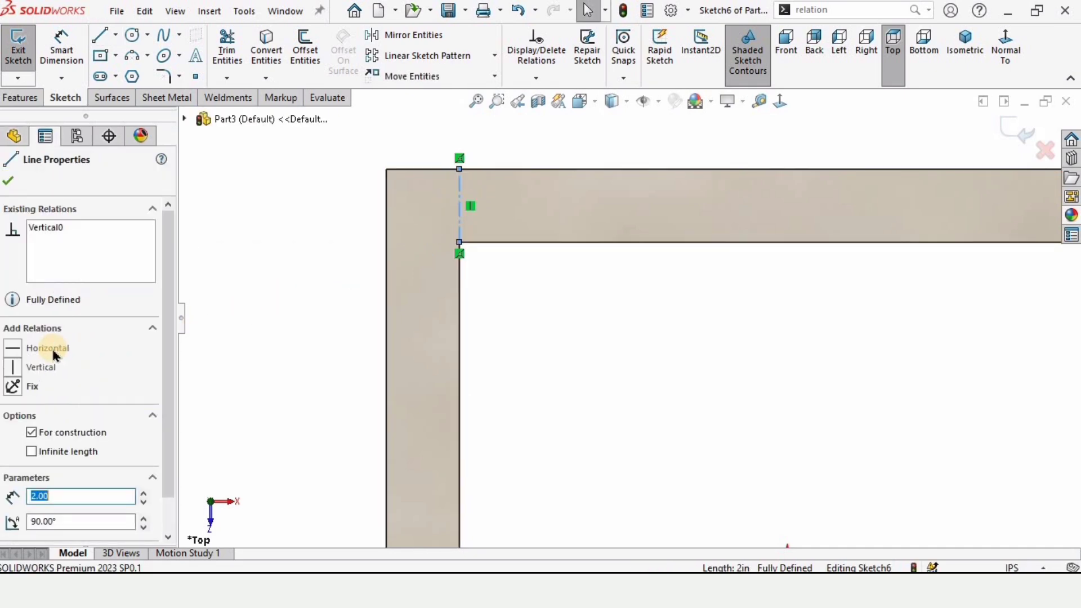
click(30, 368)
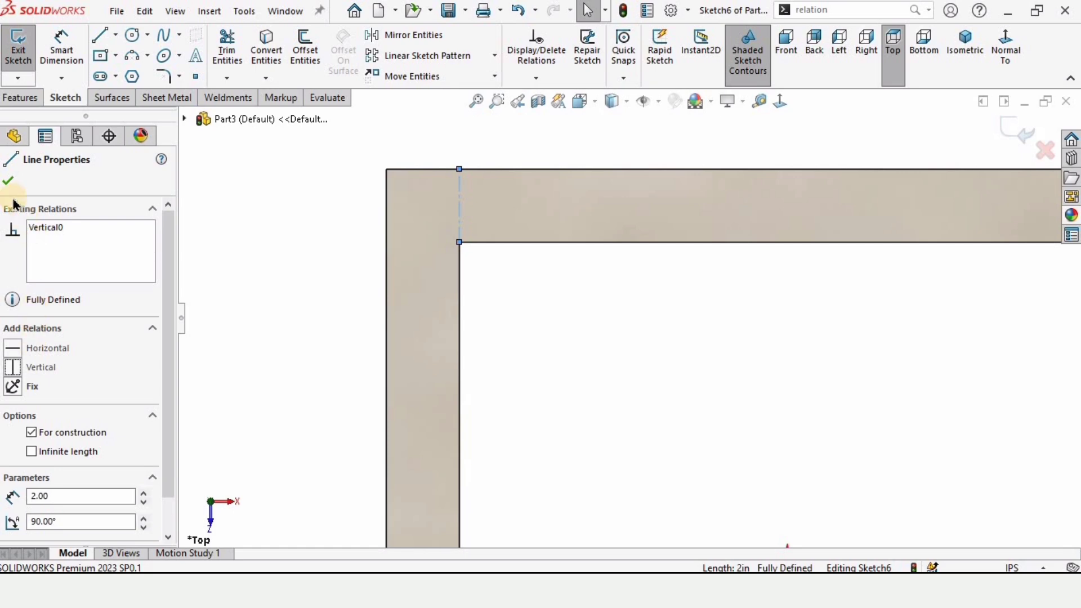
click(8, 180)
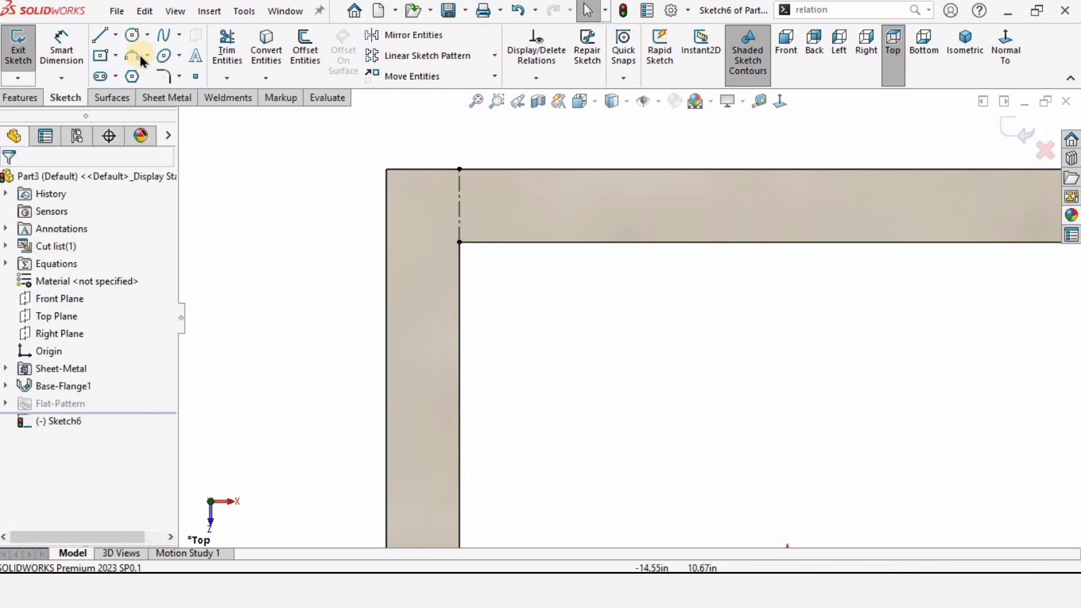
- Draw a horizontal centerline from the same inner corner to the frame's left outer edge
click(117, 36)
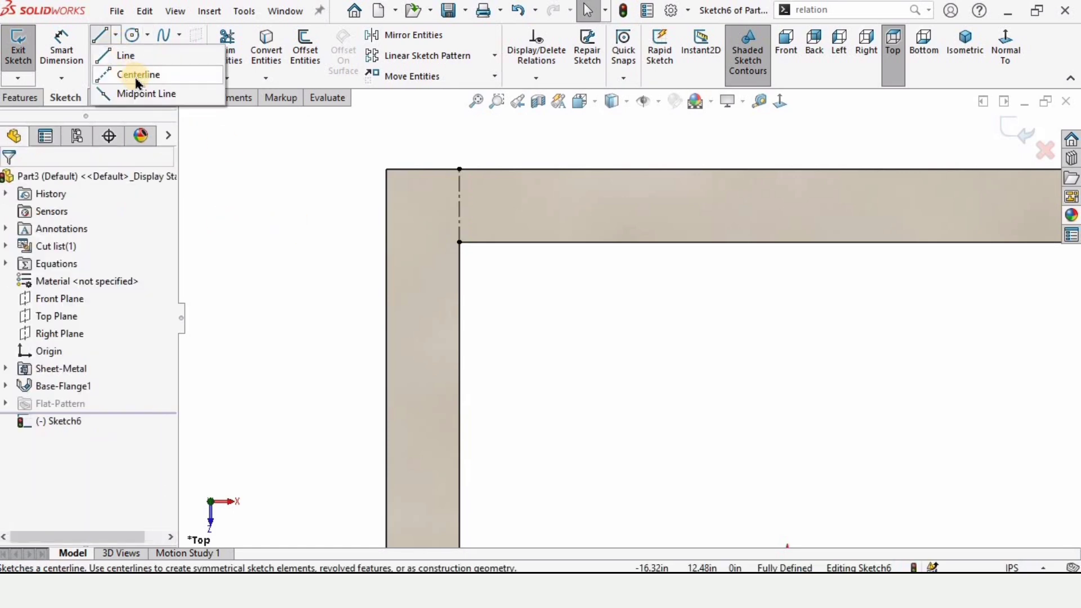
click(136, 78)
scroll(457, 242, down, 2)
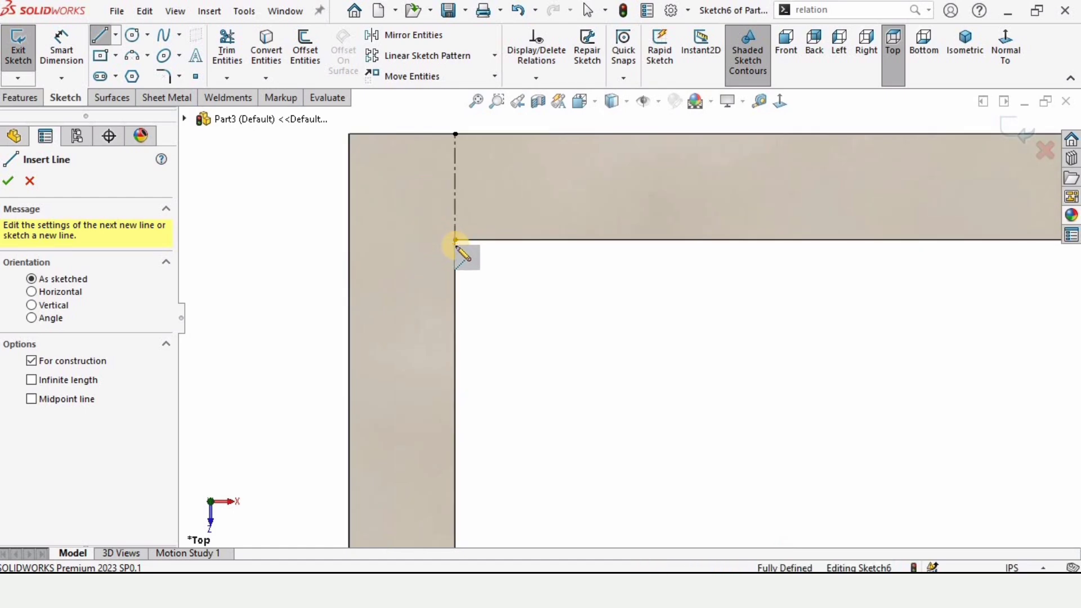
click(455, 241)
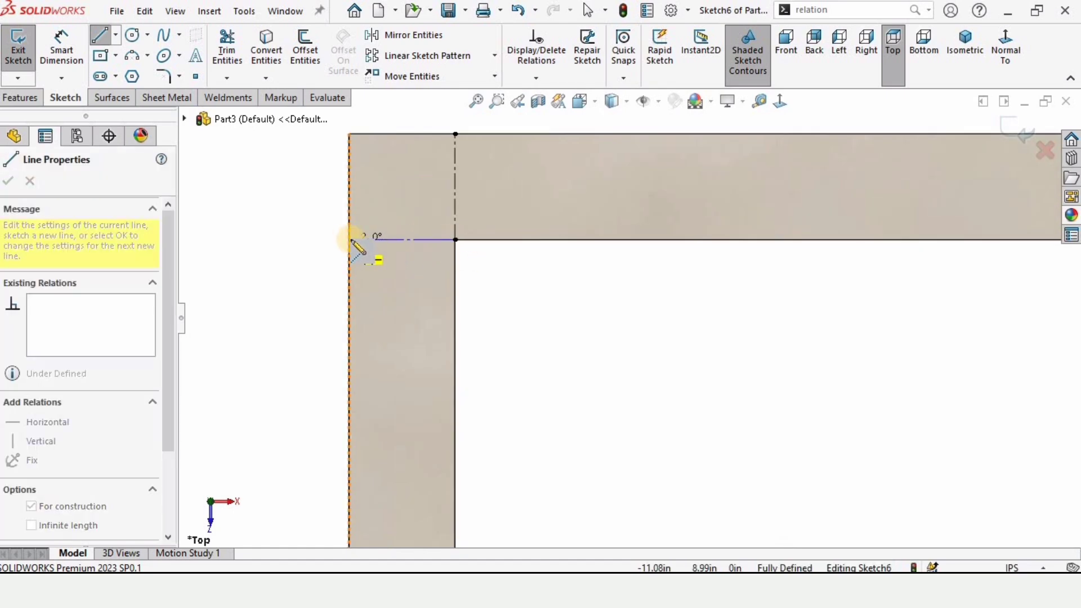
click(350, 239)
key(Escape)
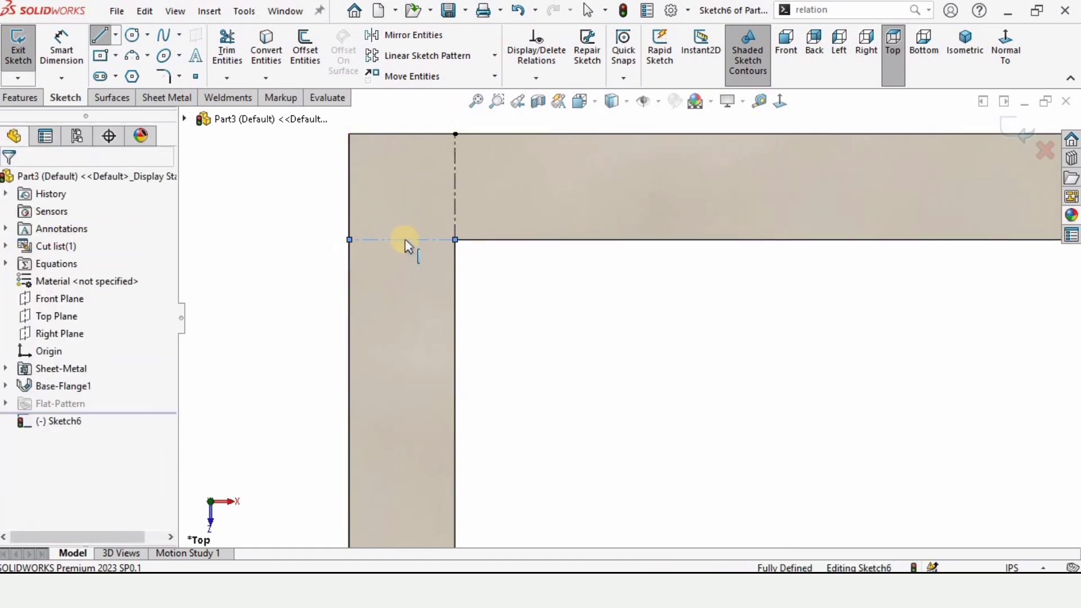
click(369, 240)
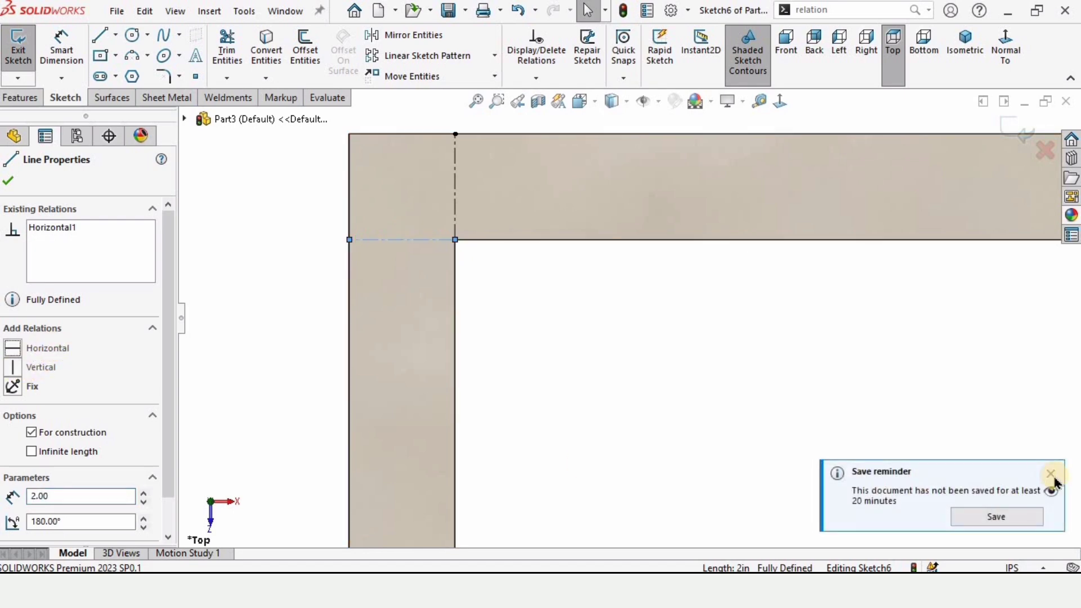
click(1051, 476)
key(Escape)
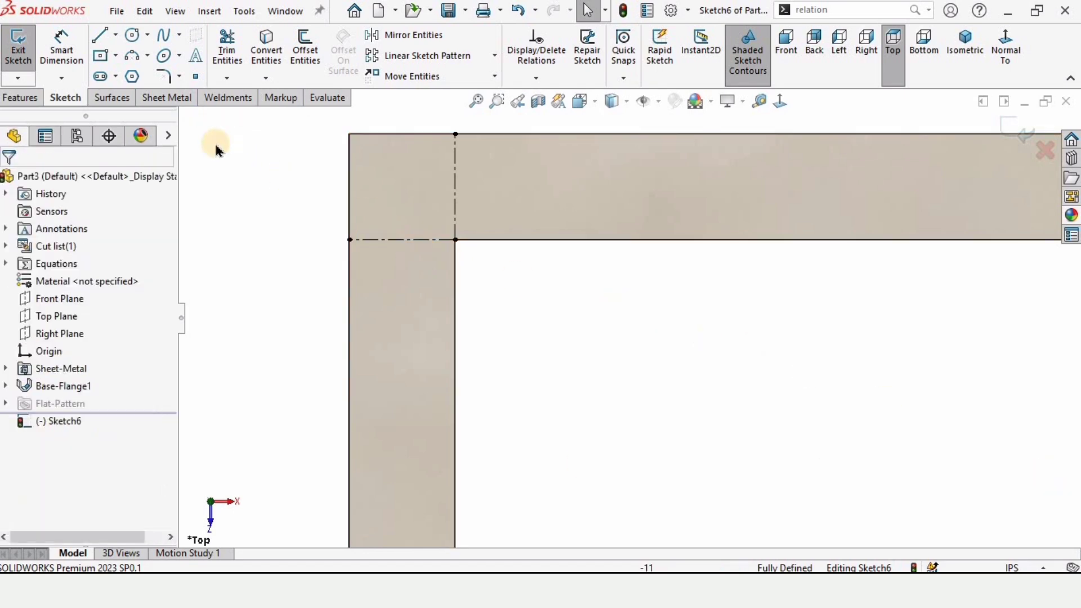
- Draw a vertical and a horizontal centerline through the midpoints of the upper-left corner square so they cross at its center
click(117, 36)
click(132, 74)
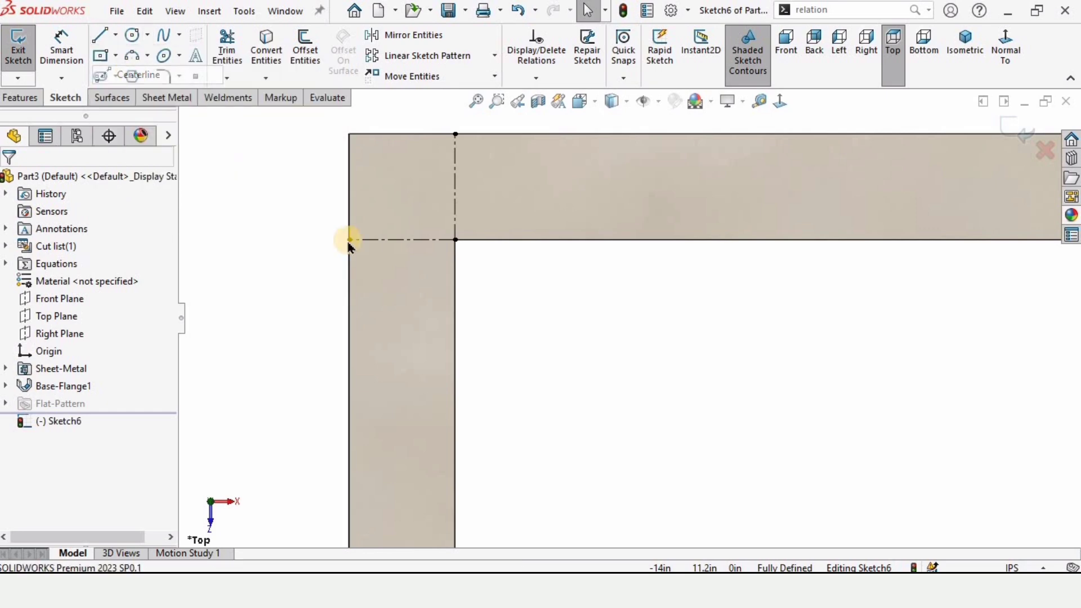
click(402, 239)
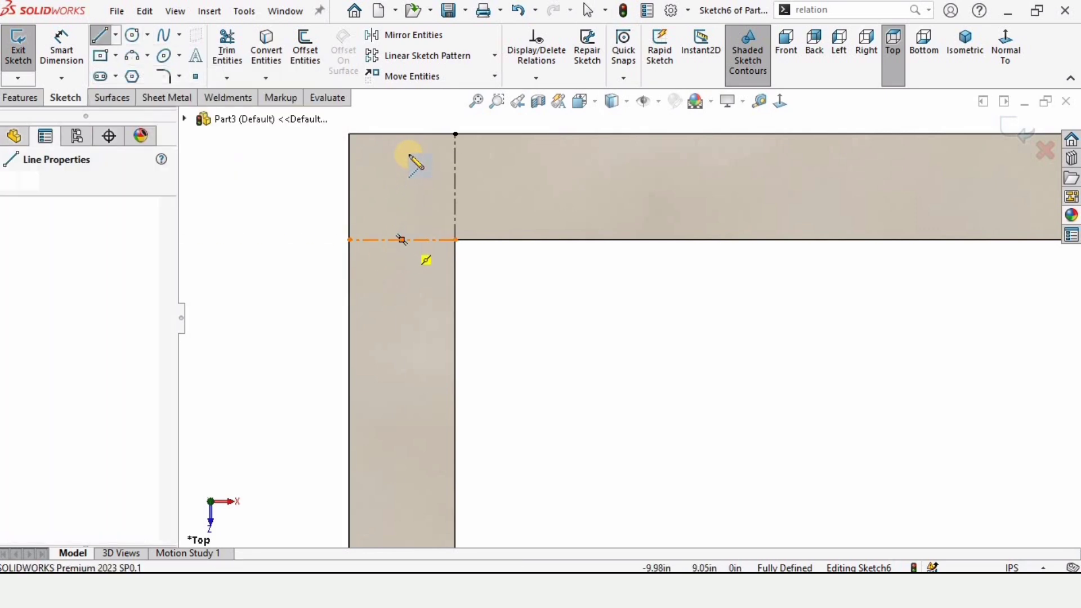
click(402, 135)
click(402, 135)
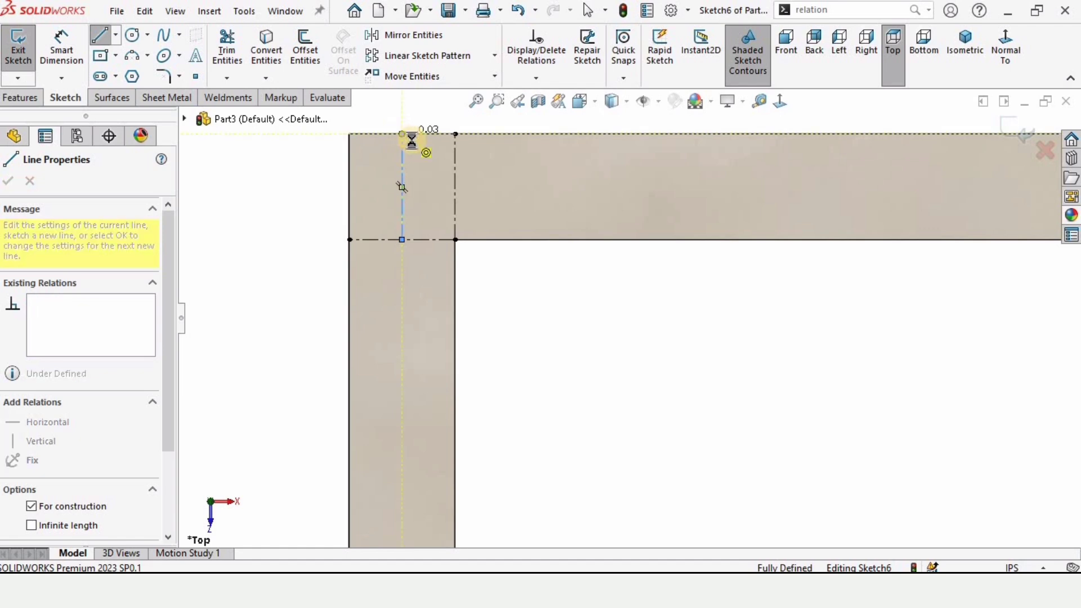
click(454, 188)
click(349, 187)
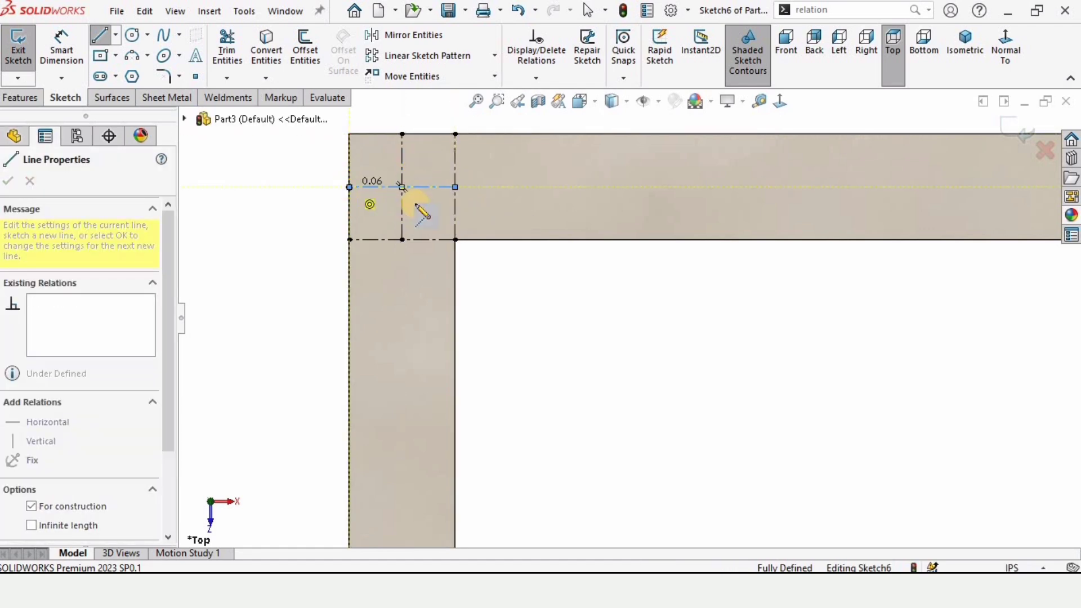
key(Escape)
key(Escape)
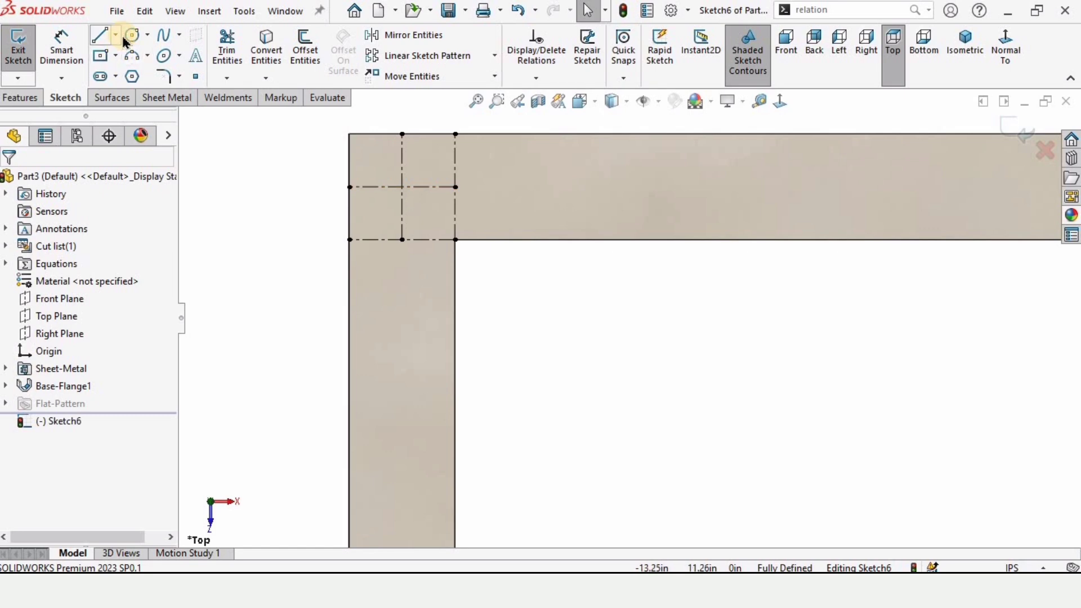
- Sketch a circle of about 0.45 in radius centered where the centerlines cross in the corner square
click(132, 37)
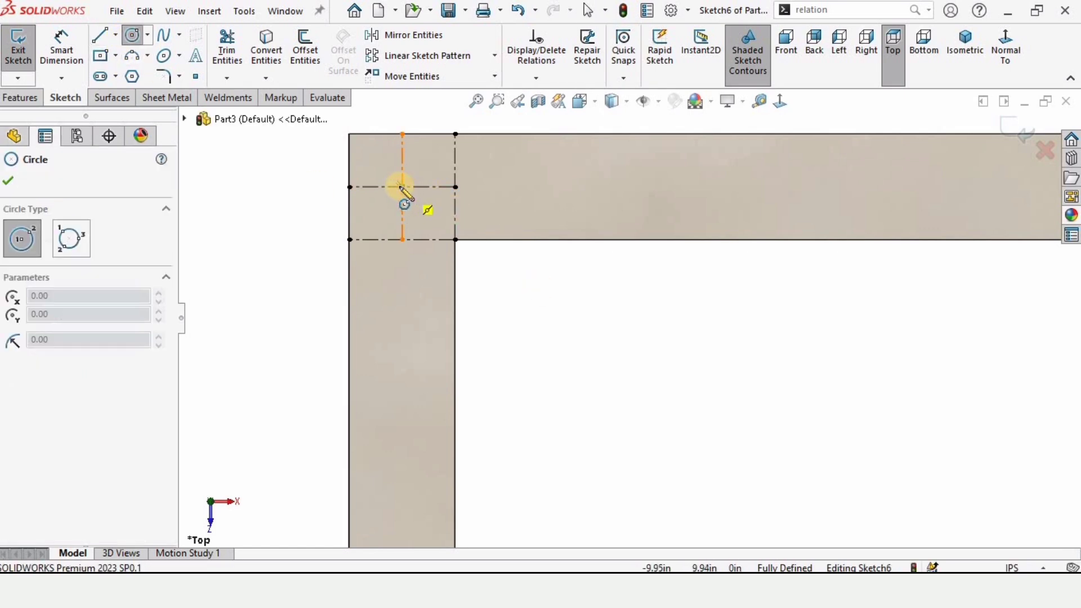
click(402, 187)
click(419, 170)
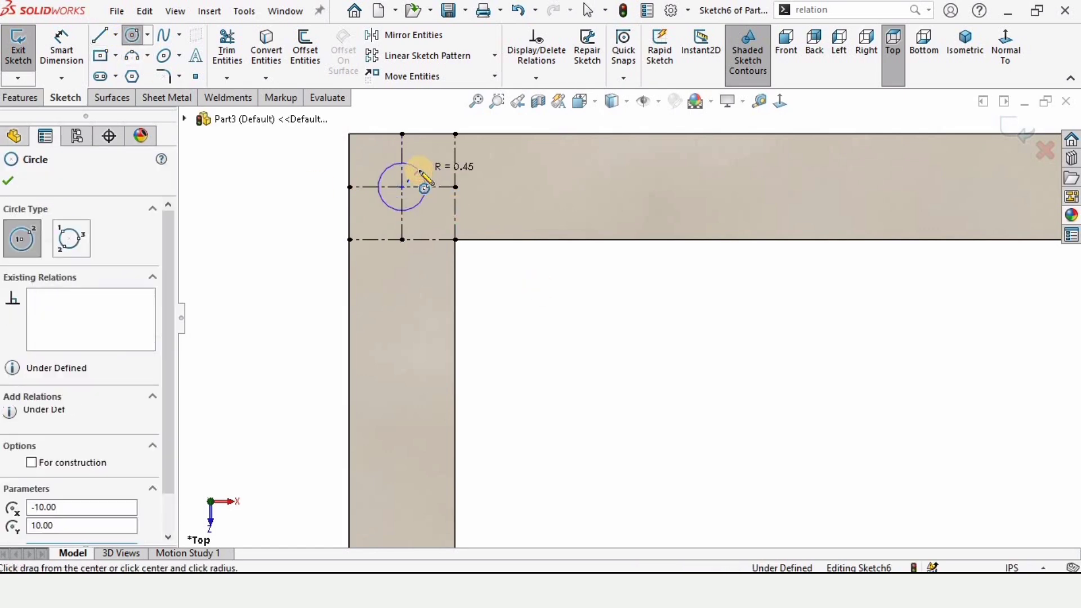
- Dimension the corner circle's diameter to 0.75 in and place the dimension outside the frame
click(61, 48)
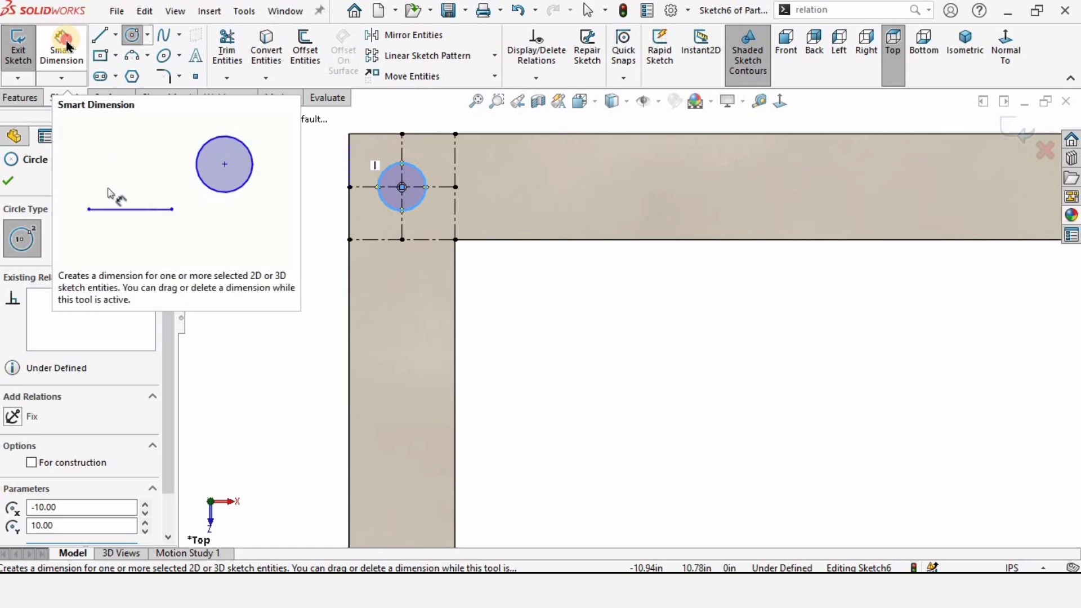
scroll(477, 223, down, 2)
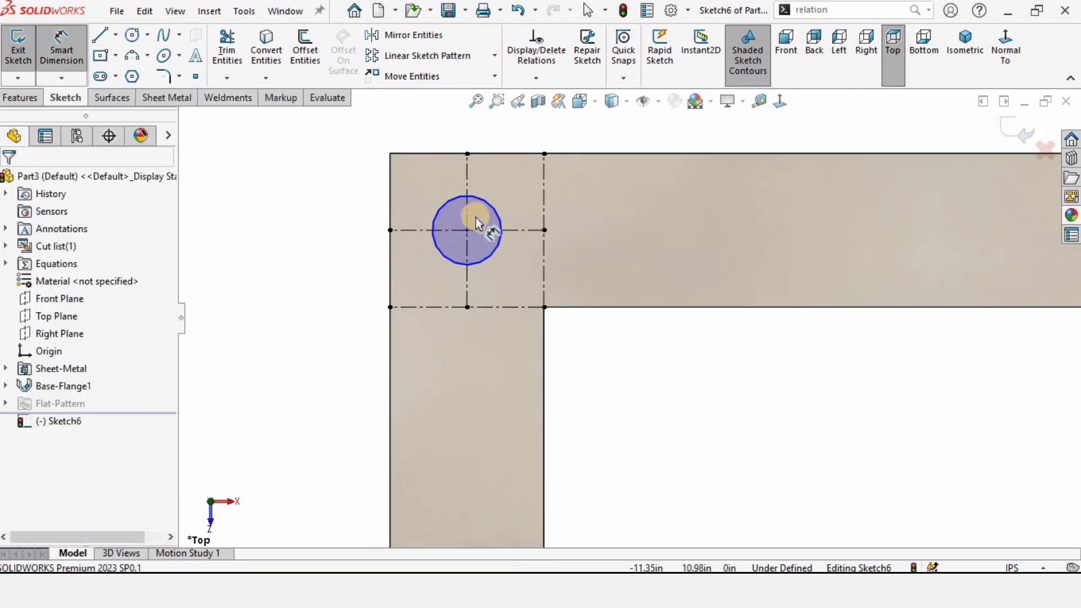
click(445, 202)
click(309, 206)
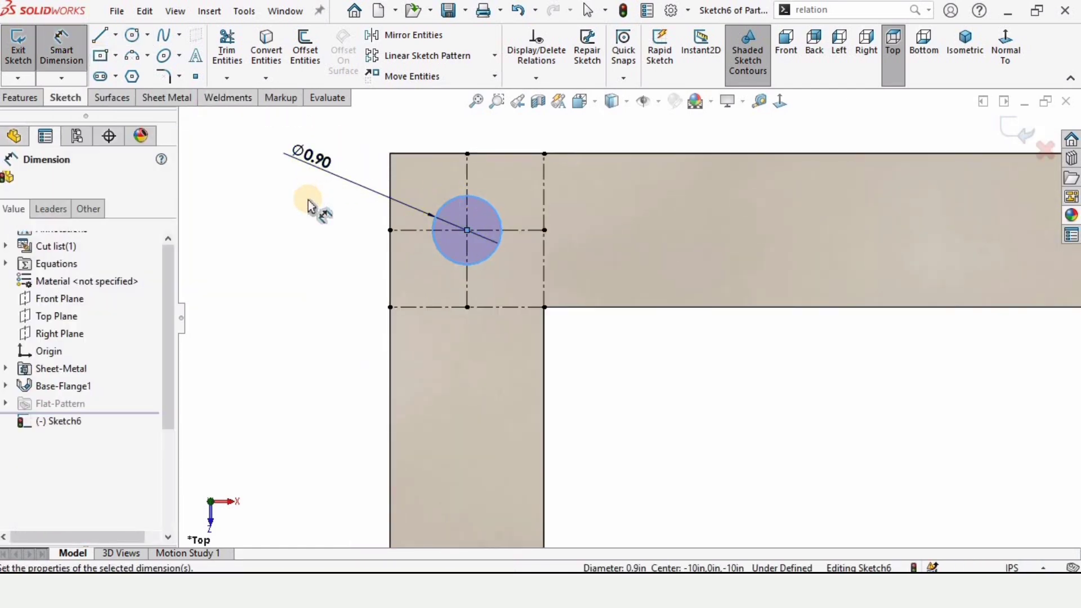
text(.)
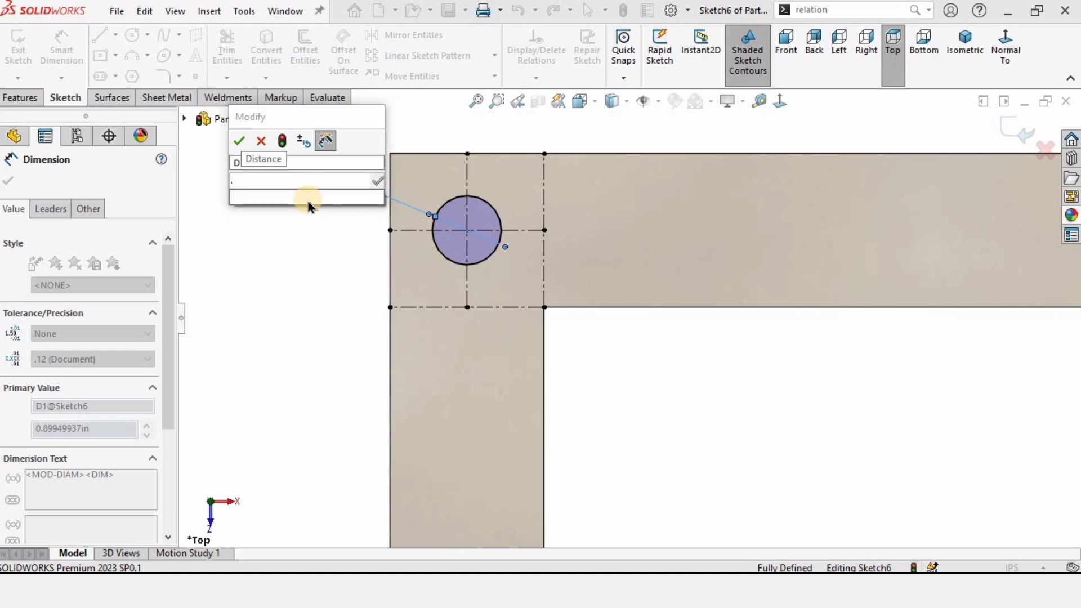
text(75)
key(Return)
drag(314, 176, 334, 193)
click(711, 314)
- Start a linear sketch pattern with the frame's upper outer edge as the first direction and its left outer edge as the second
scroll(711, 315, up, 3)
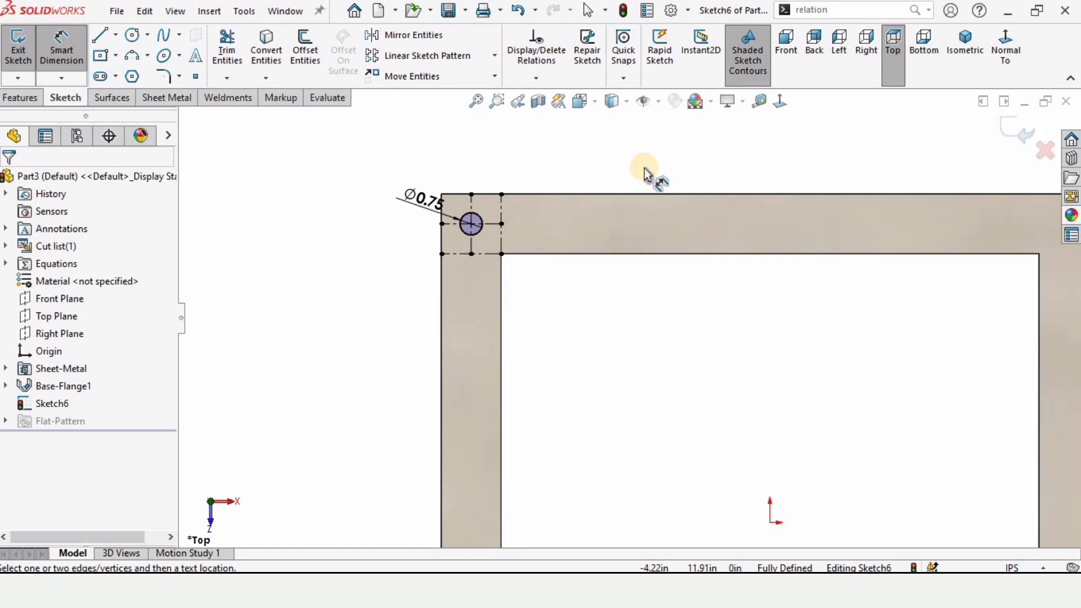
click(494, 55)
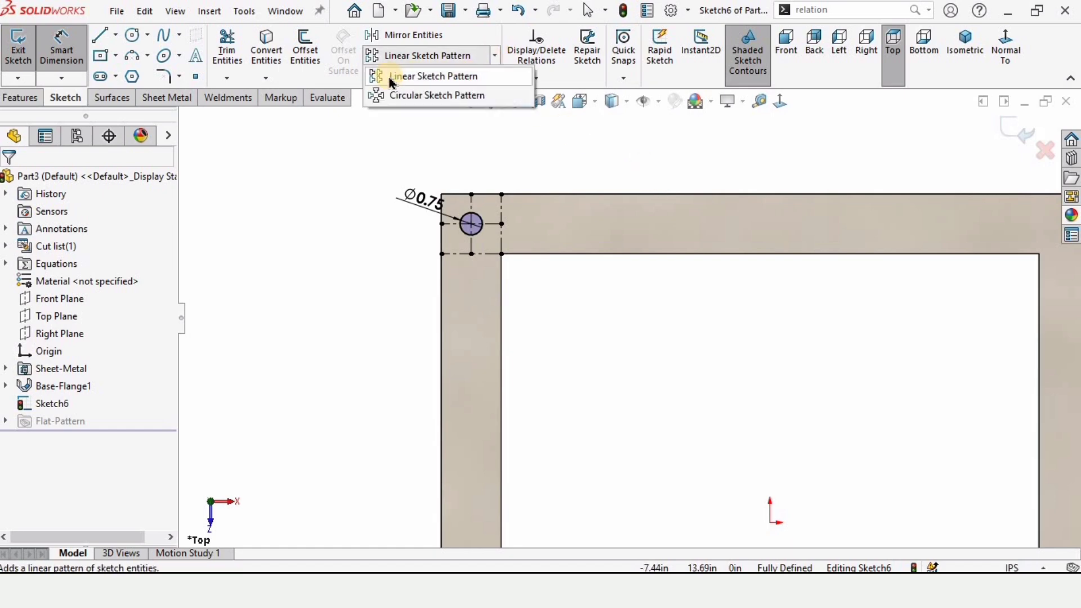
click(411, 78)
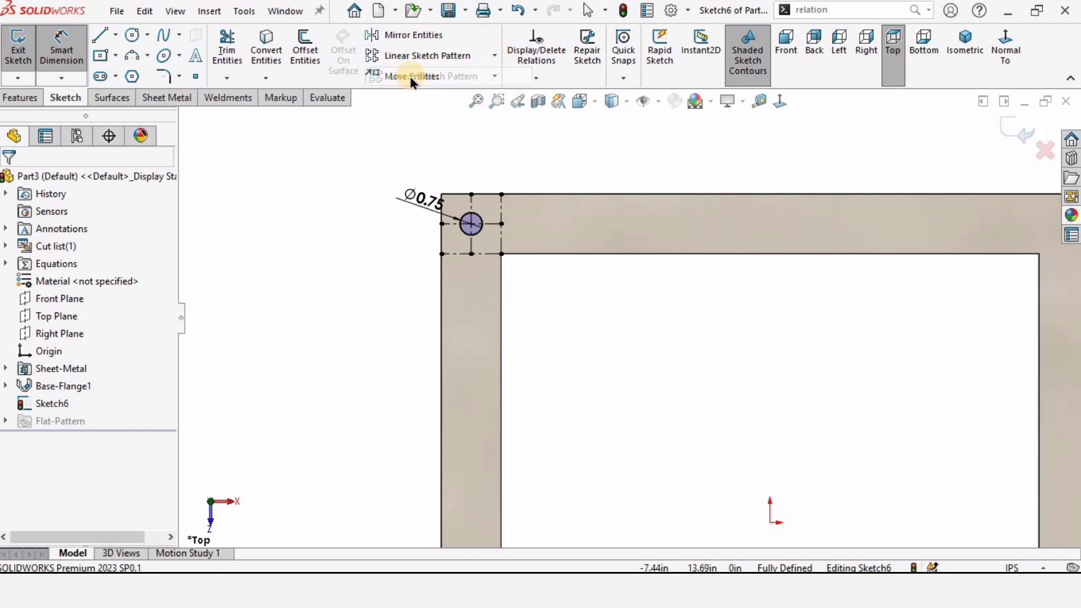
click(64, 231)
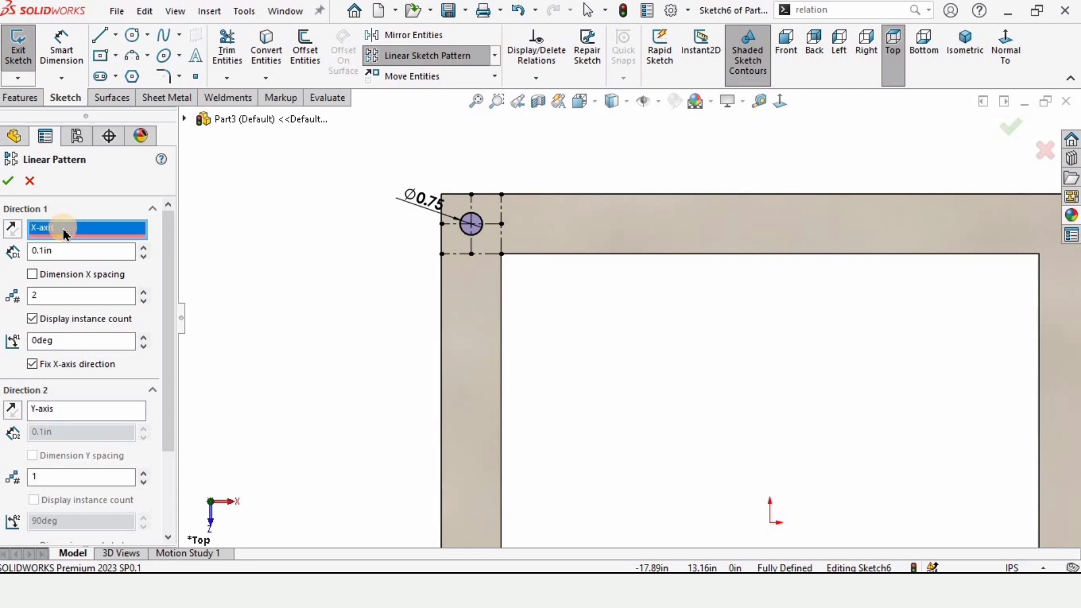
click(322, 256)
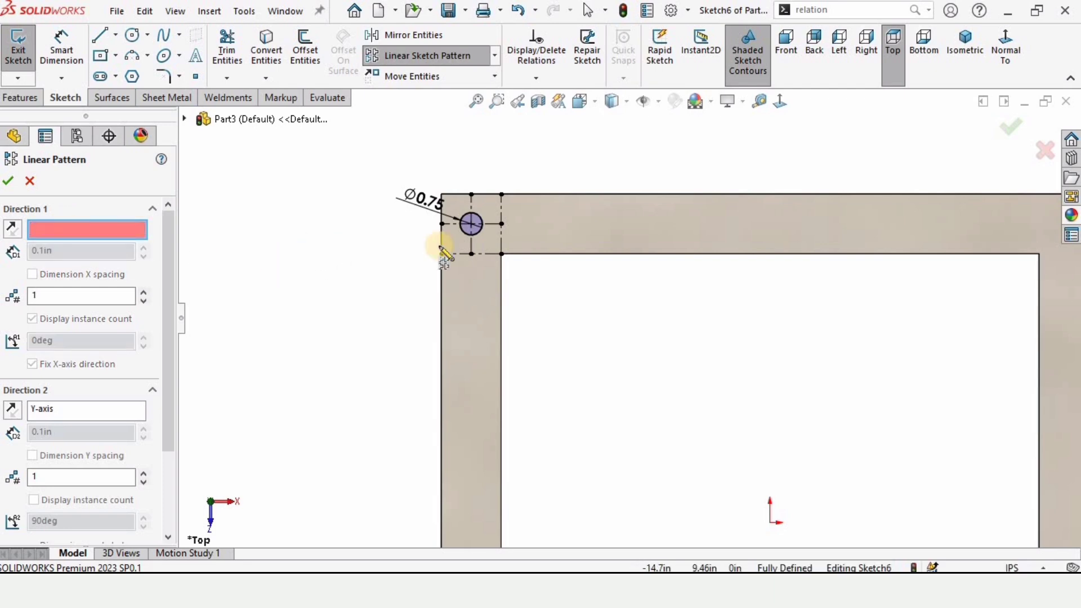
click(602, 203)
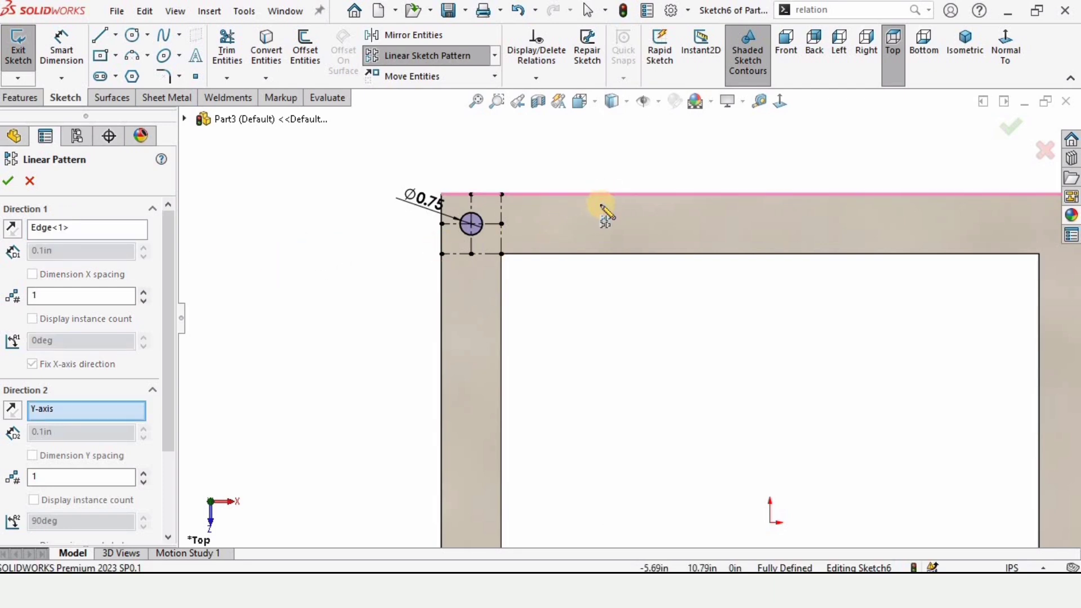
click(82, 411)
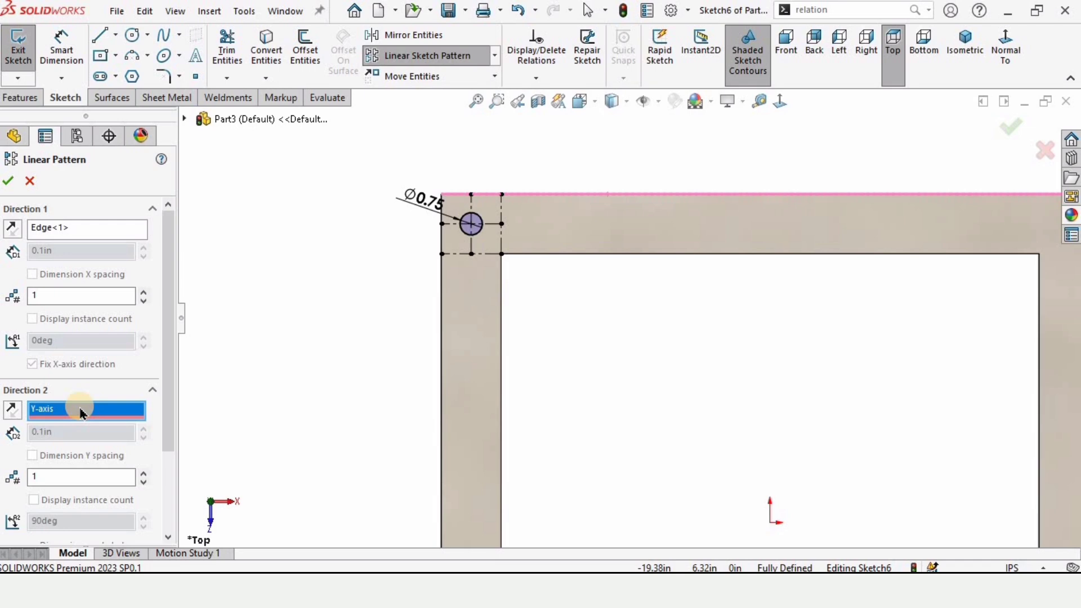
key(Delete)
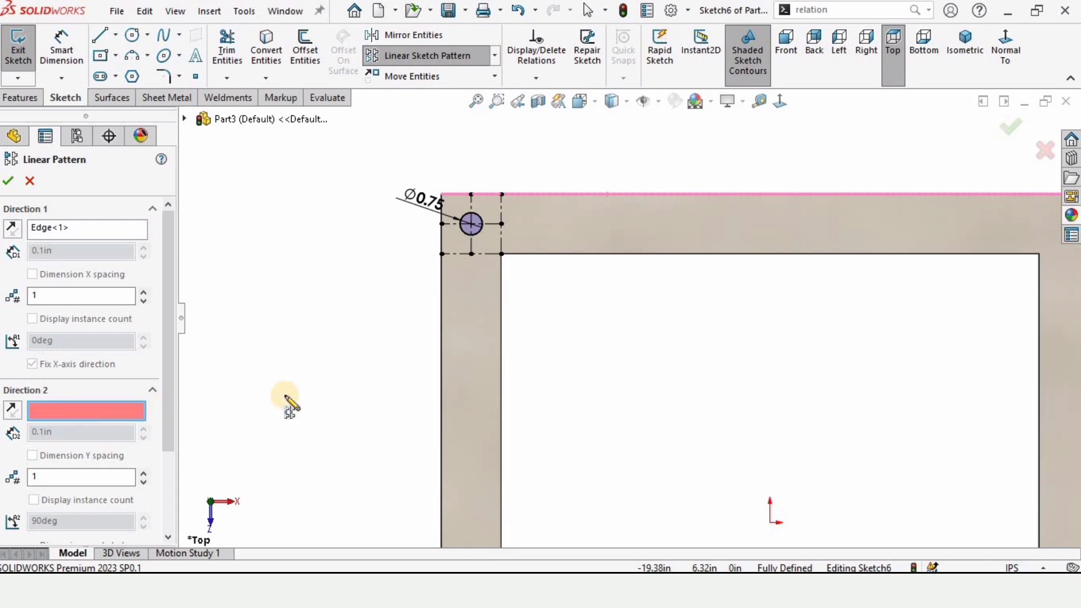
click(442, 334)
- Set the sketch pattern to 6 instances spaced 4 in apart in both directions
drag(61, 295, 11, 300)
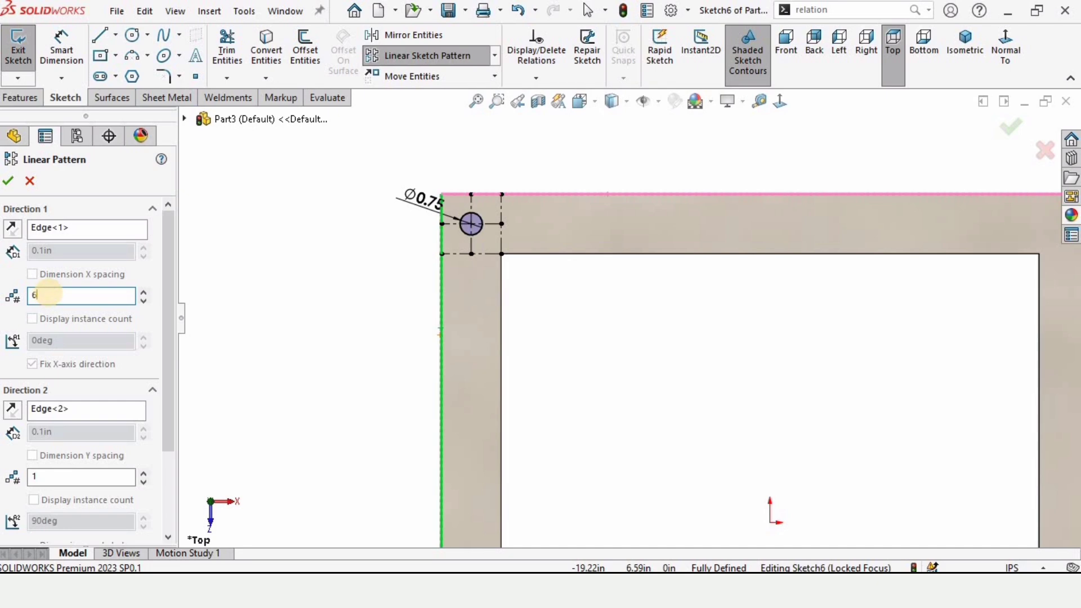
text(6)
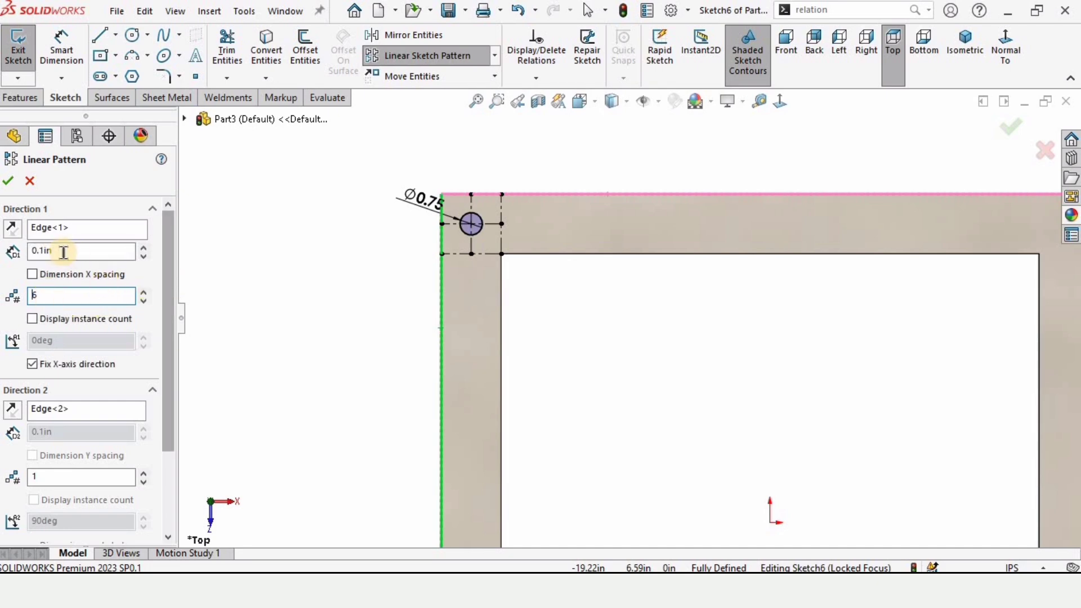
drag(70, 250, 5, 263)
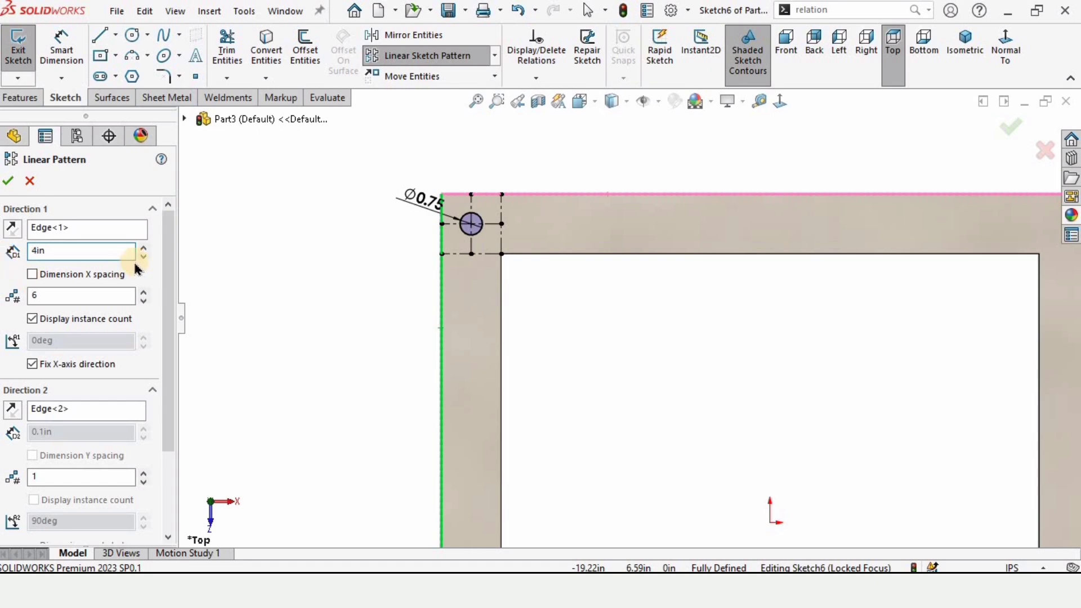
scroll(164, 302, down, 3)
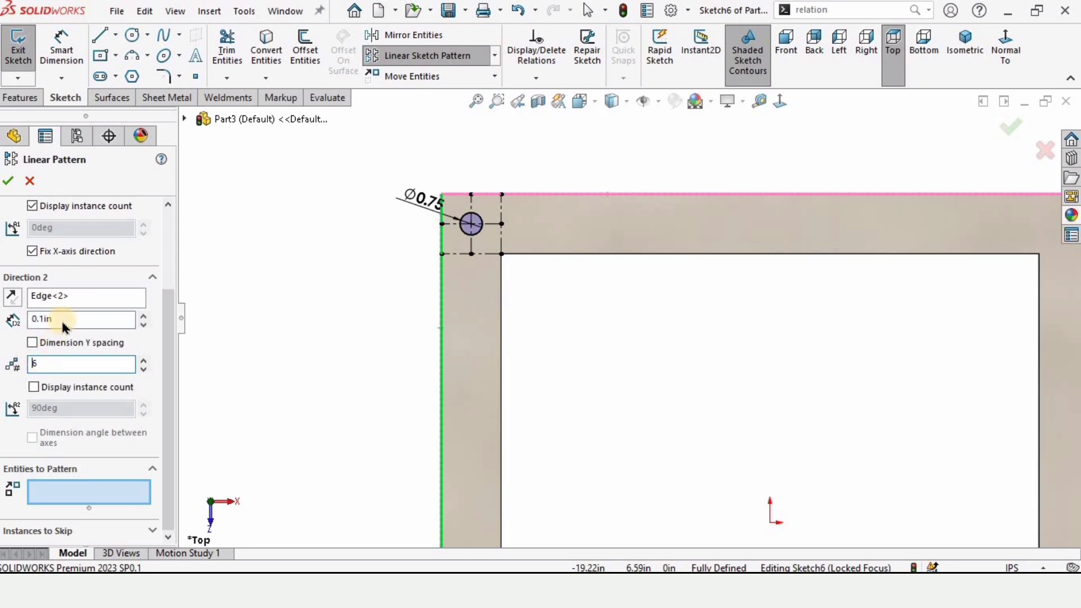
click(14, 324)
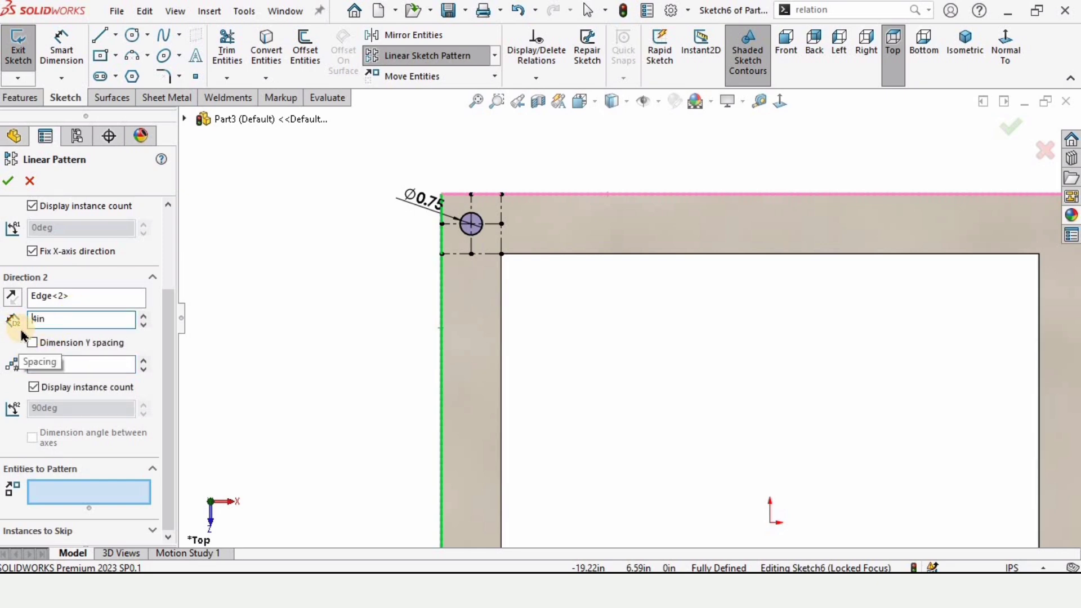
- Choose the 0.75 in corner circle as the entity to pattern, reverse the first direction toward the frame, and accept the pattern
click(119, 491)
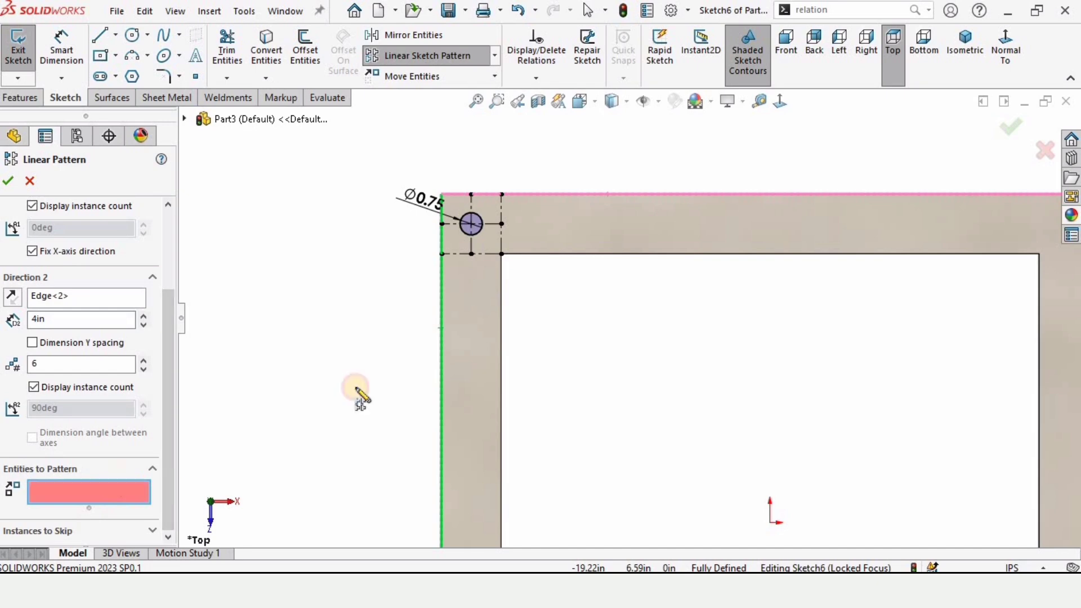
click(479, 228)
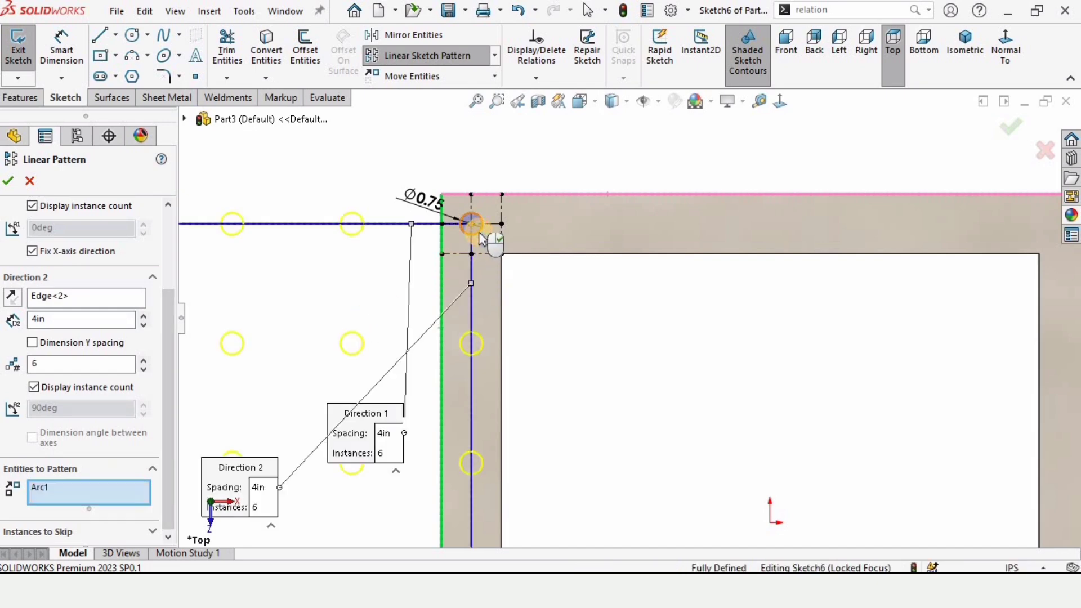
scroll(475, 265, up, 5)
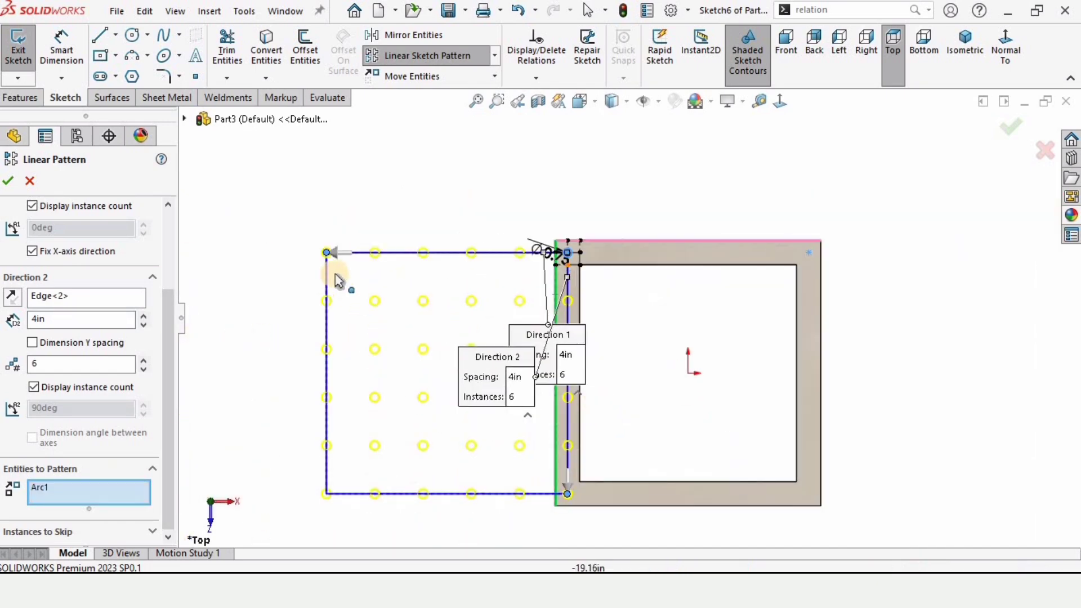
click(12, 296)
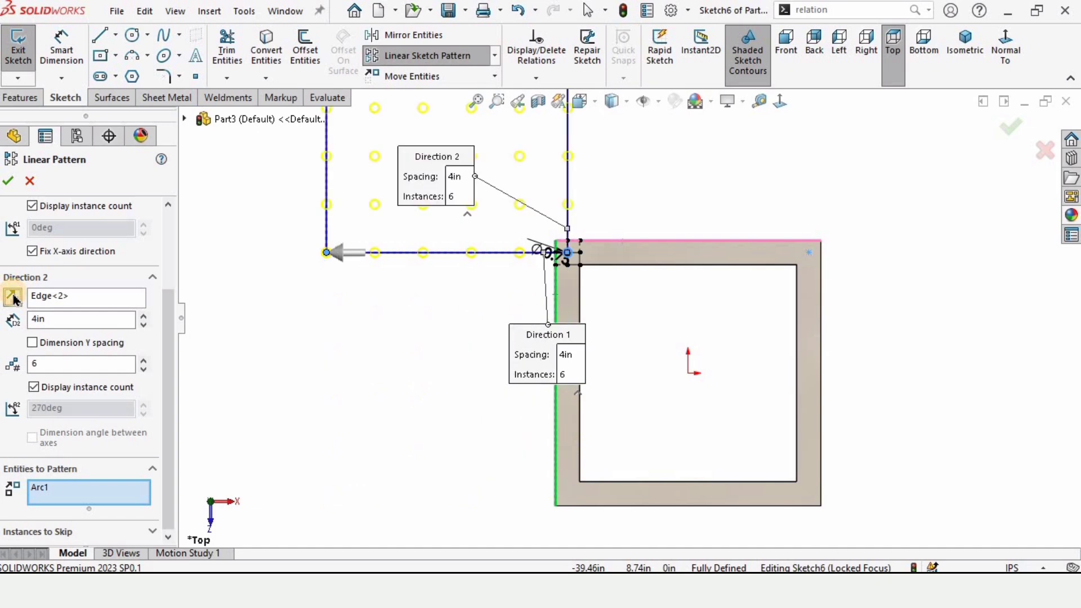
click(13, 297)
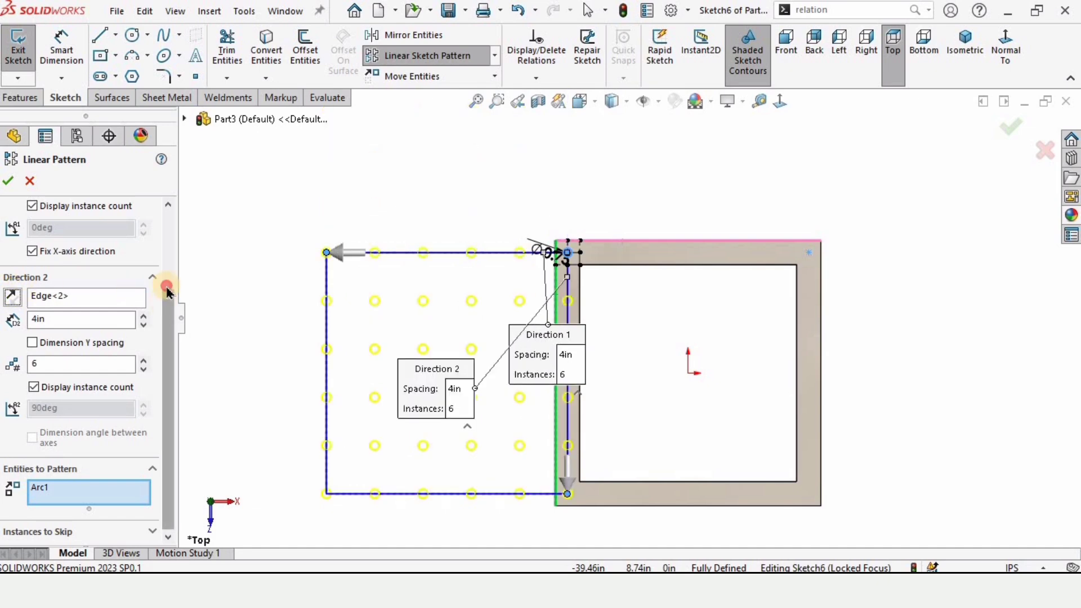
scroll(169, 282, up, 3)
click(10, 228)
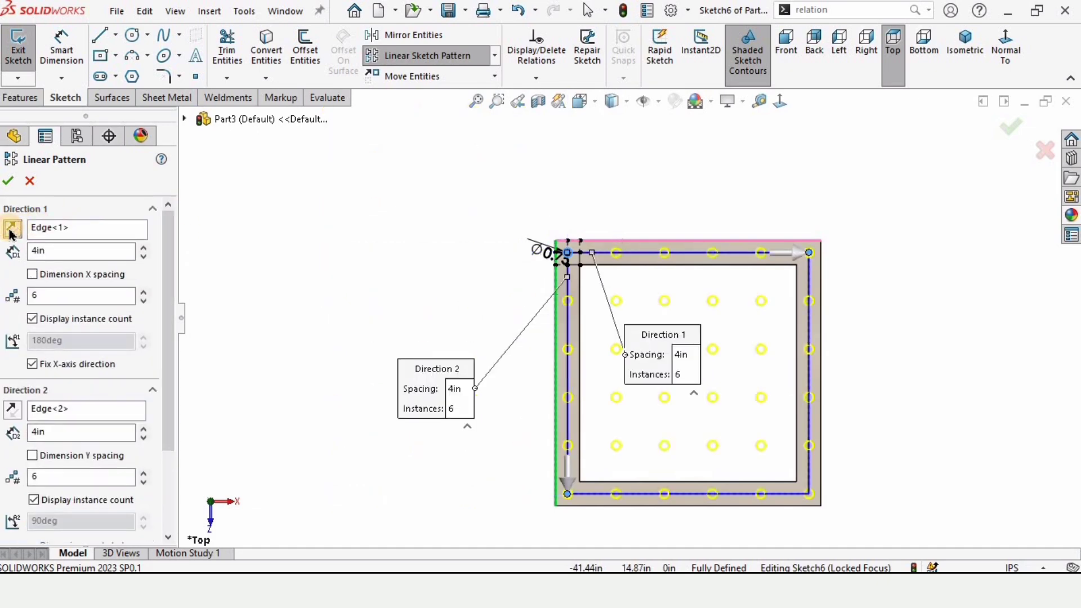
scroll(618, 500, down, 1)
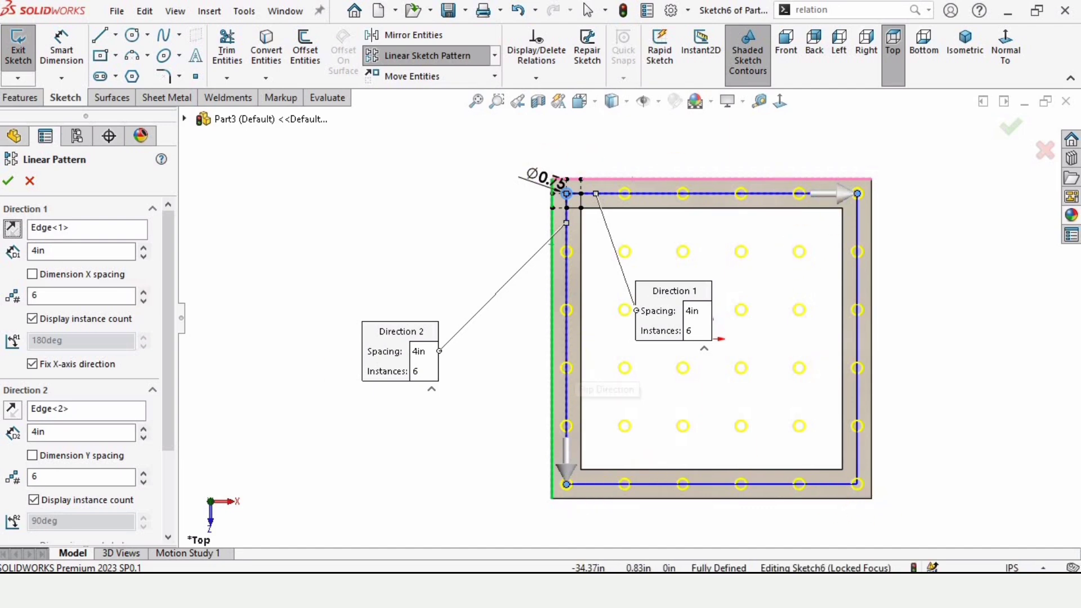
click(7, 182)
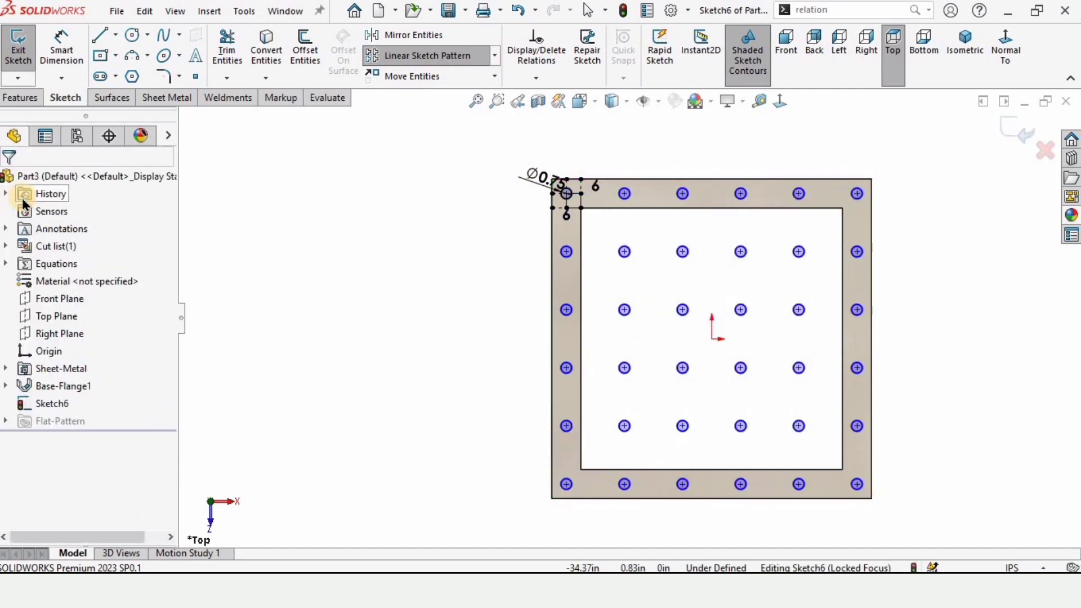
- Cut the patterned circles through the frame with an Extruded Cut set to Through All
click(18, 101)
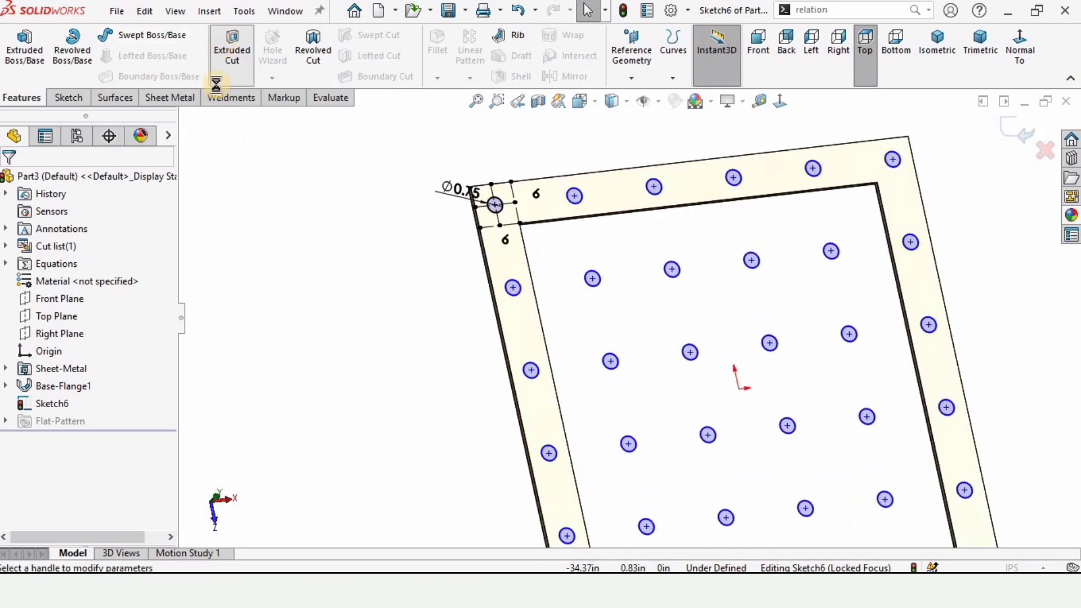
click(63, 277)
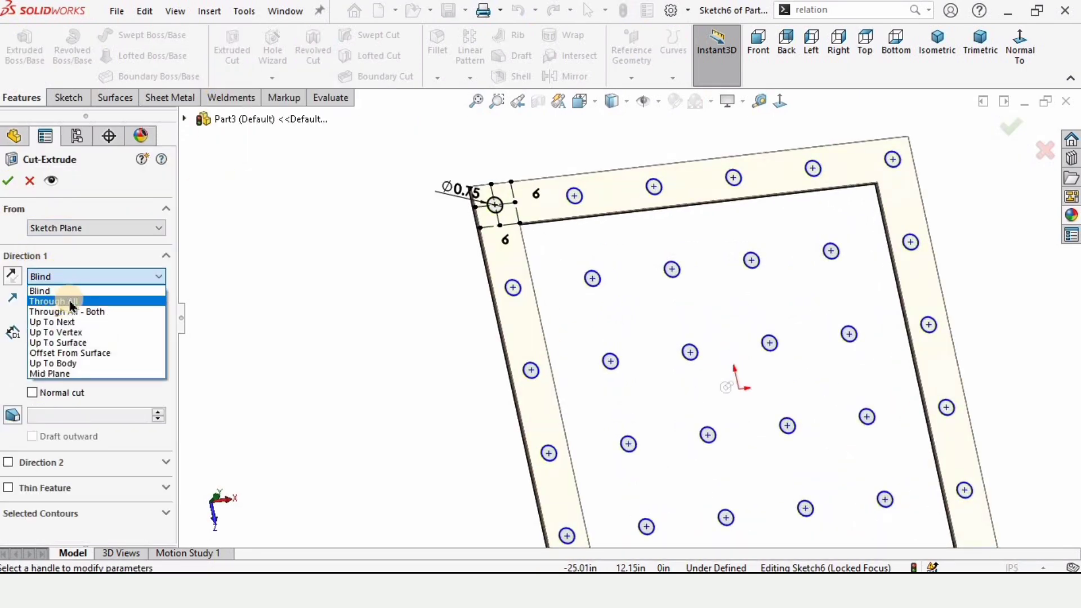
click(59, 303)
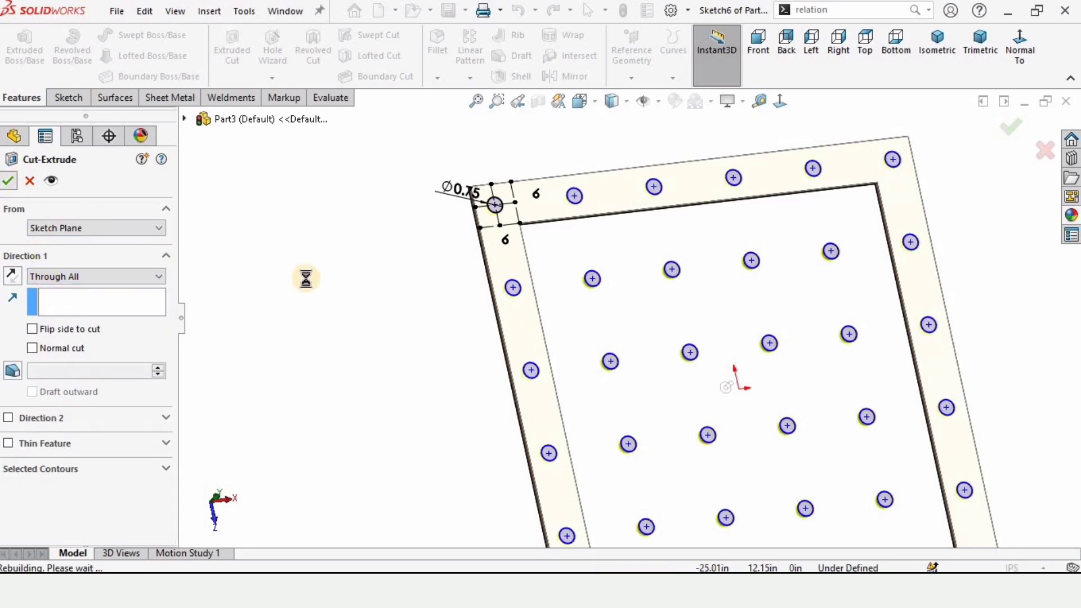
click(342, 362)
scroll(664, 352, down, 3)
mouse_move(683, 355)
middle_down()
mouse_move(856, 314)
mouse_move(884, 277)
mouse_move(535, 277)
mouse_move(671, 276)
mouse_move(668, 248)
middle_up()
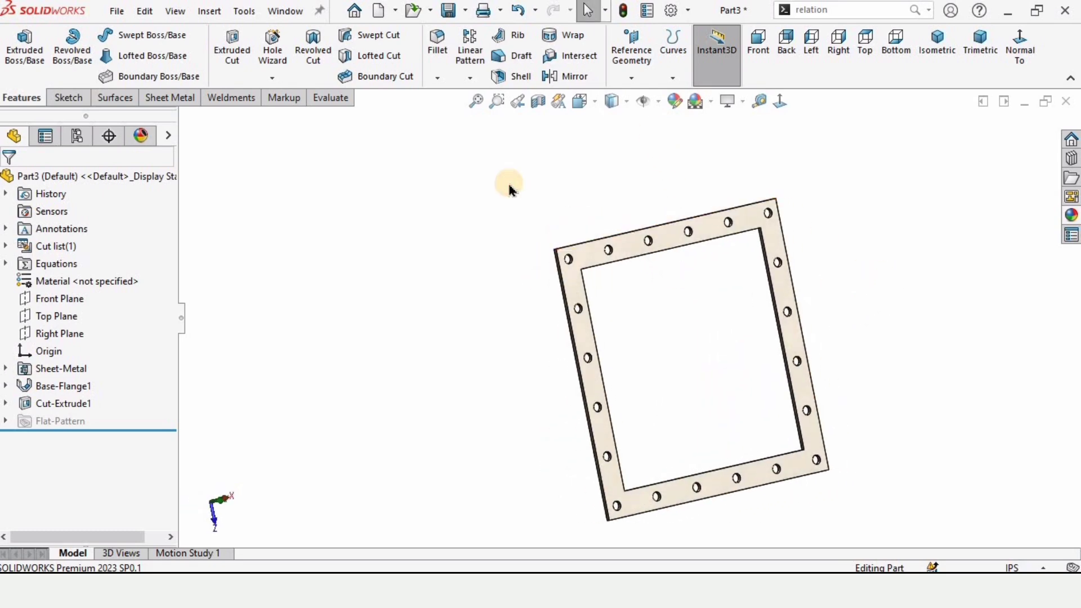
- Create a reference plane offset 25 in from the Top Plane
click(631, 78)
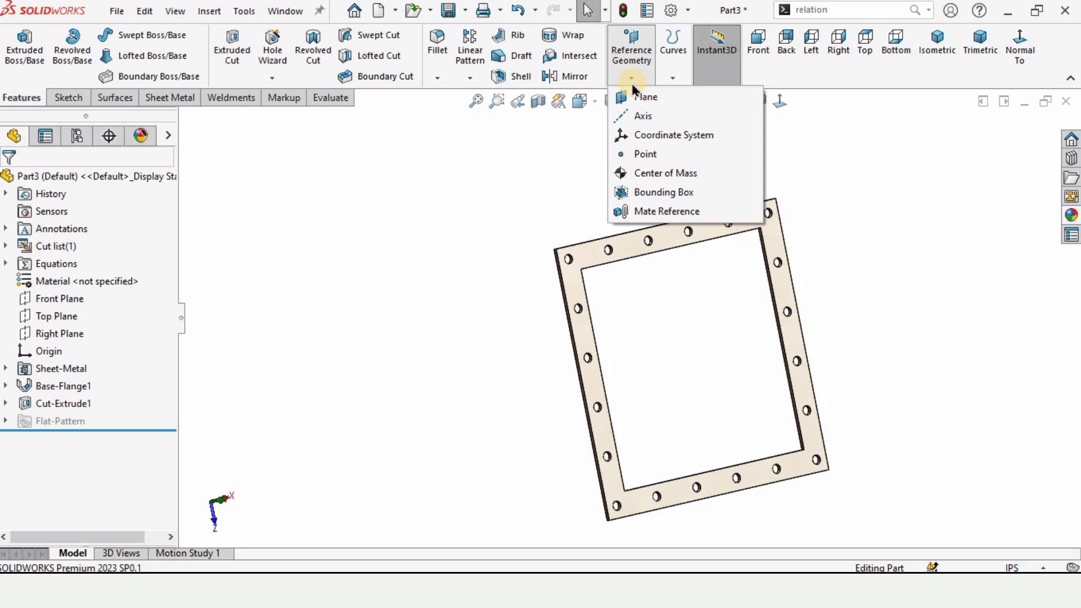
click(655, 102)
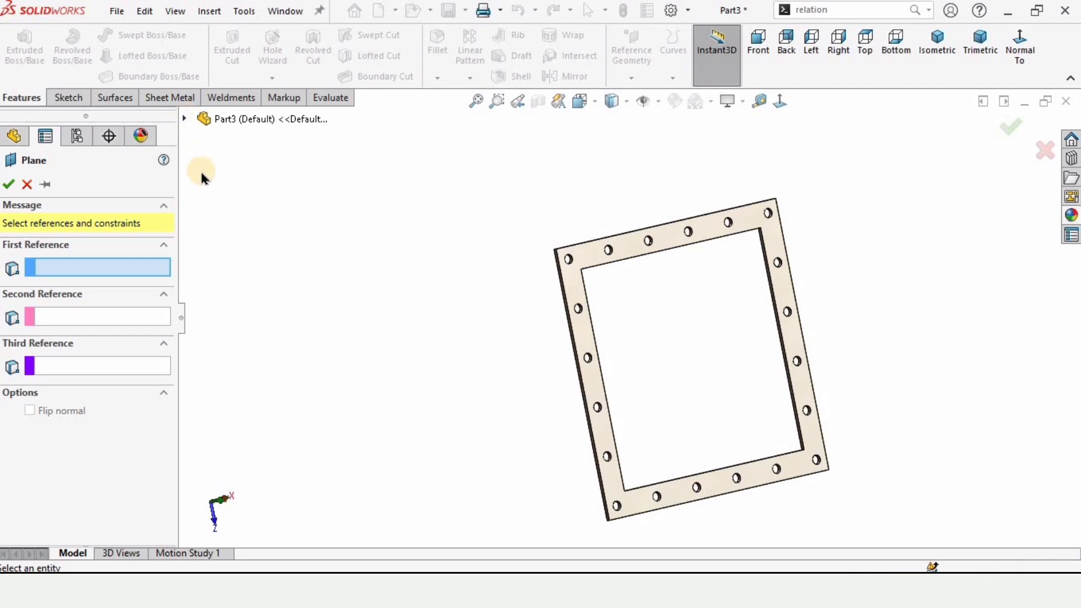
click(185, 119)
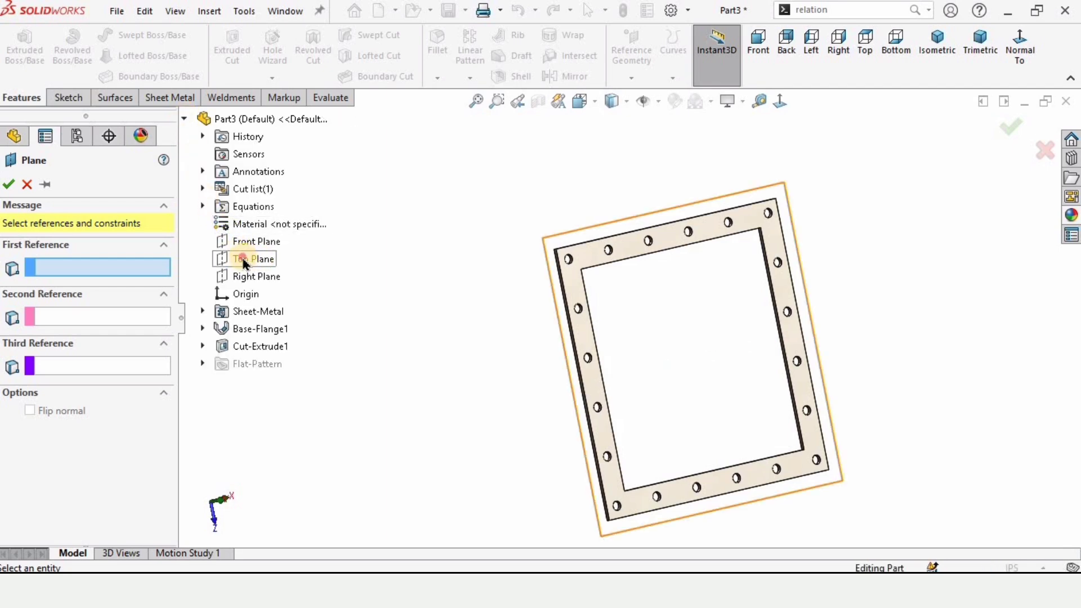
click(244, 264)
middle_drag(558, 265, 731, 332)
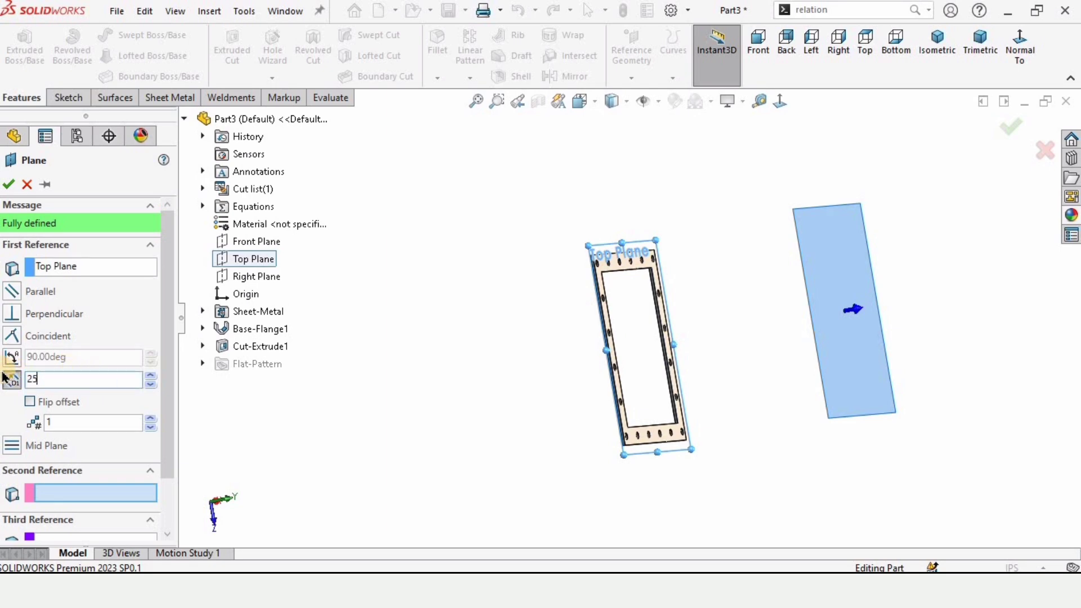
click(11, 188)
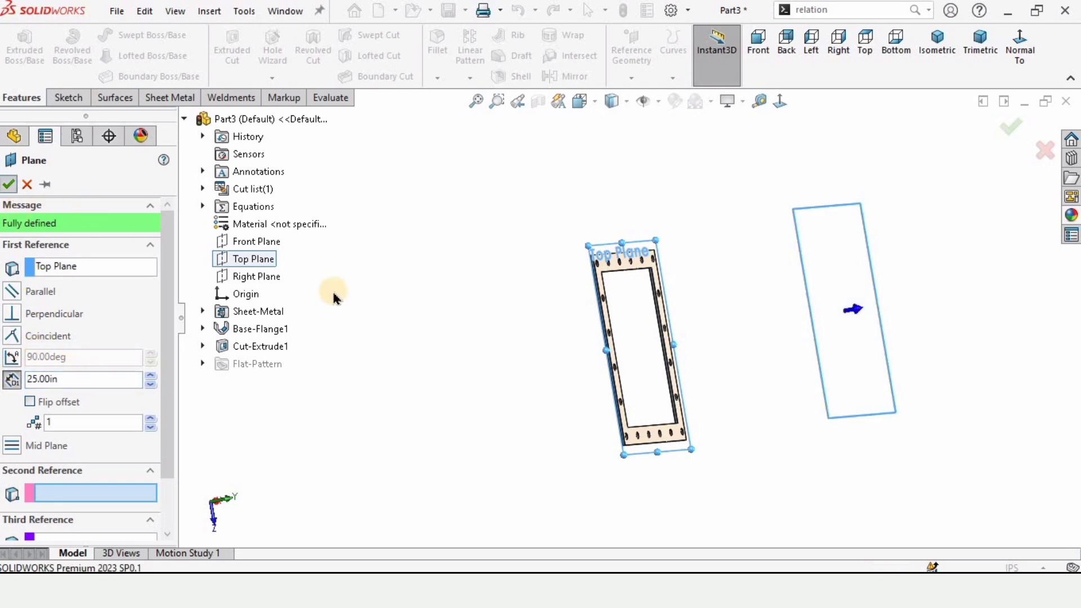
- Start a sketch on the new offset plane and draw a circle centered on the origin that nearly fills the frame's opening
middle_drag(704, 341, 784, 261)
click(787, 257)
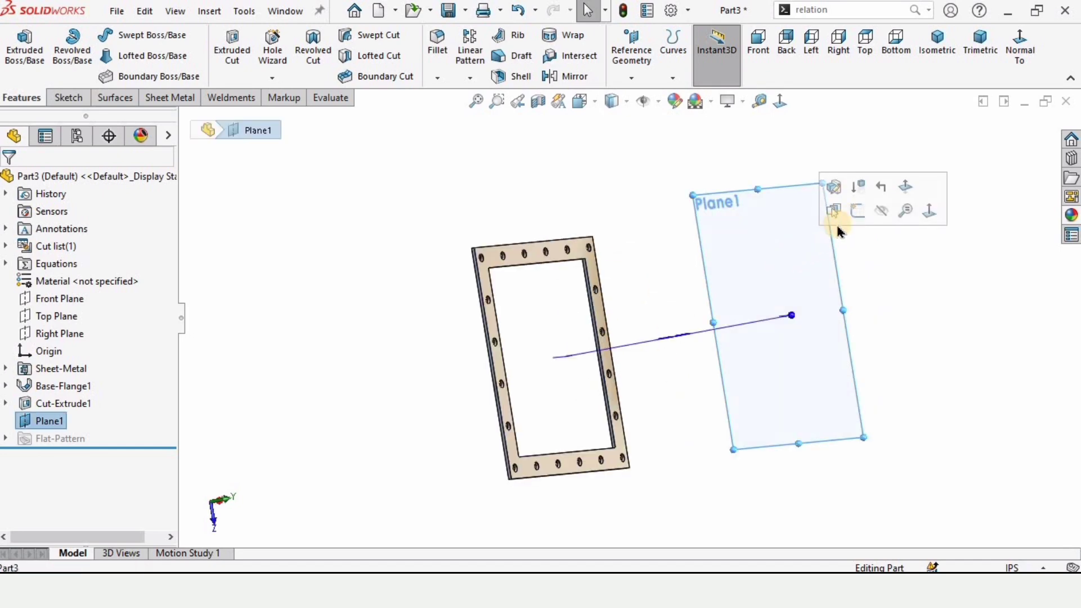
click(851, 213)
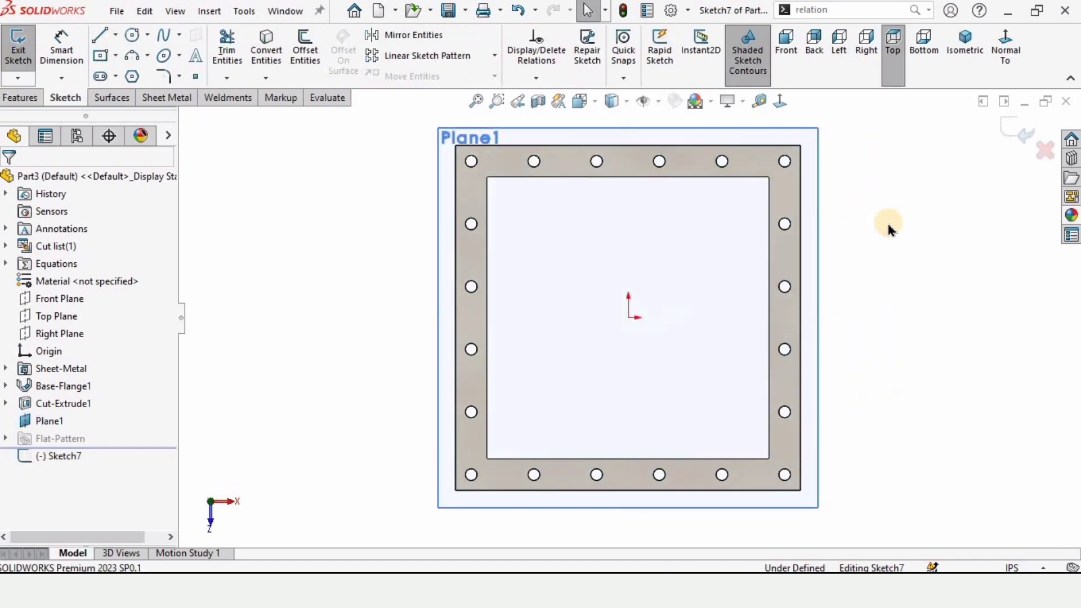
click(163, 55)
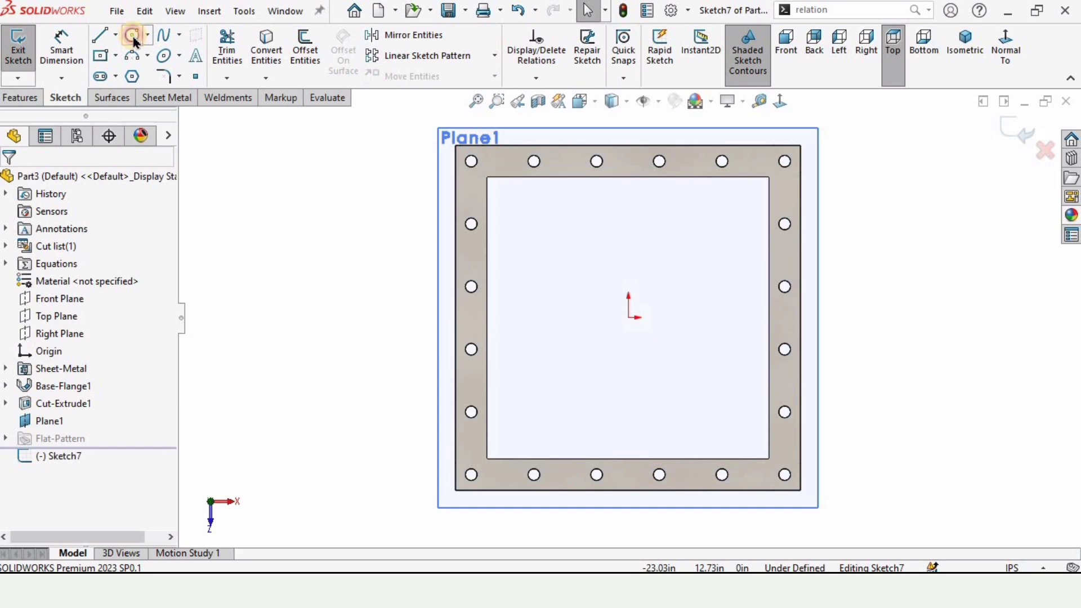
click(133, 37)
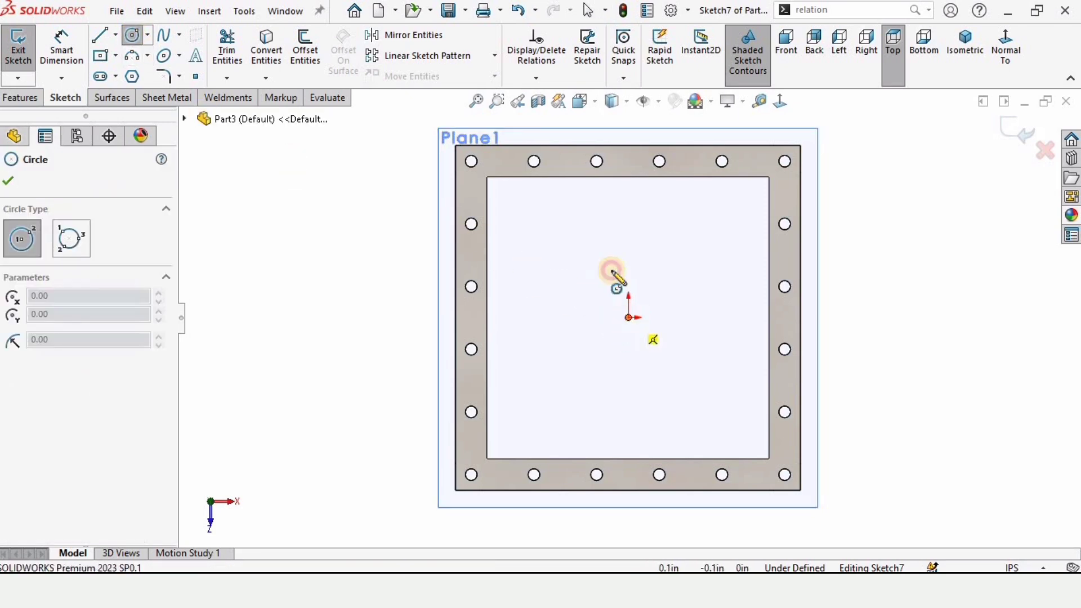
click(629, 317)
click(567, 201)
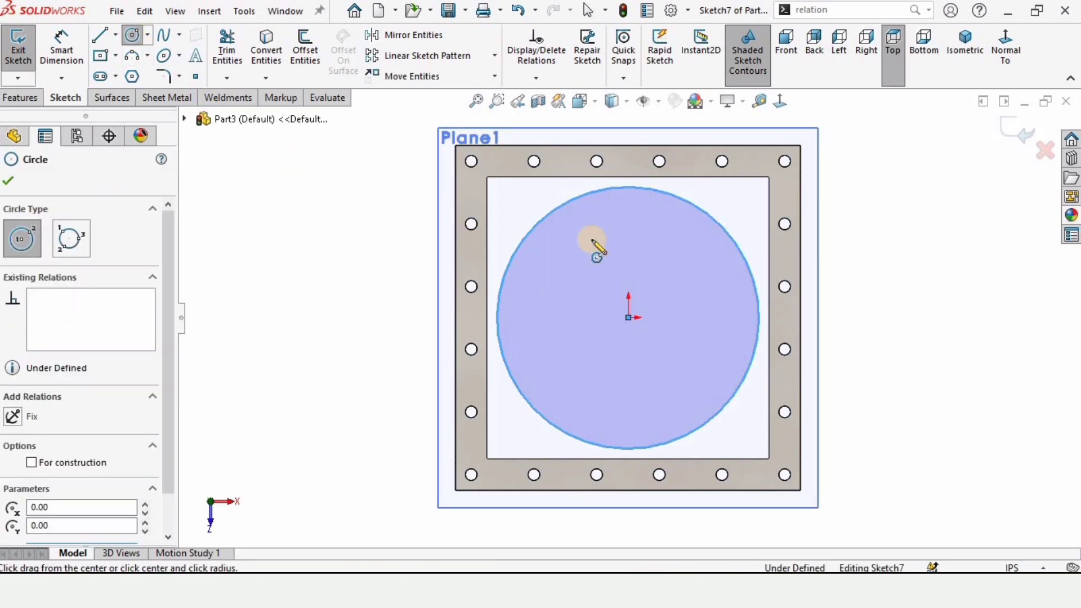
- Draw two smaller circles centered on the origin inside the existing one, about 12.85 in and 9.68 in in diameter
click(629, 317)
click(604, 220)
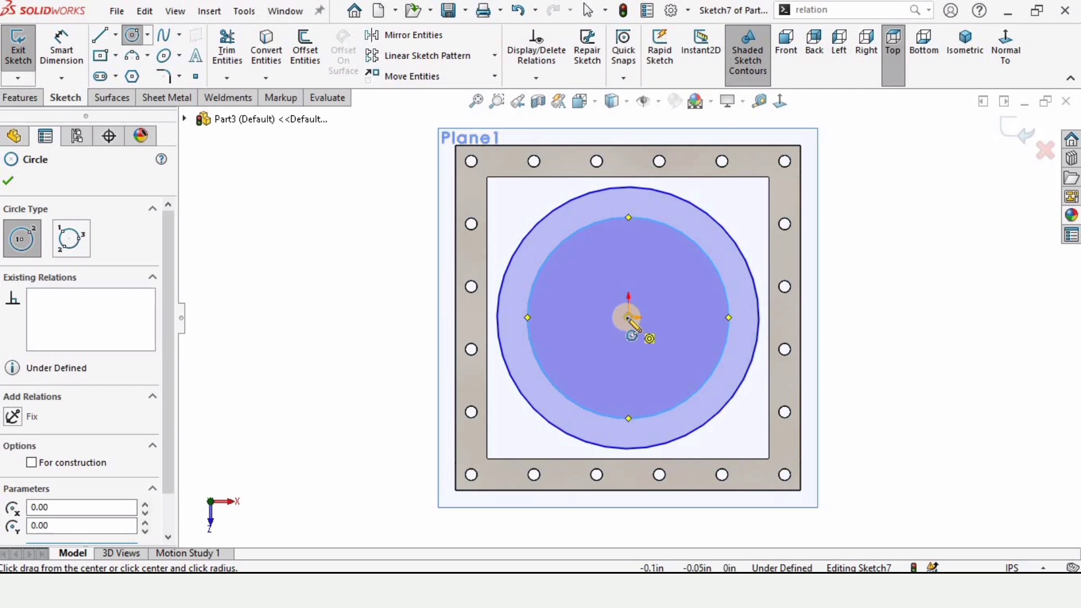
click(629, 317)
click(621, 244)
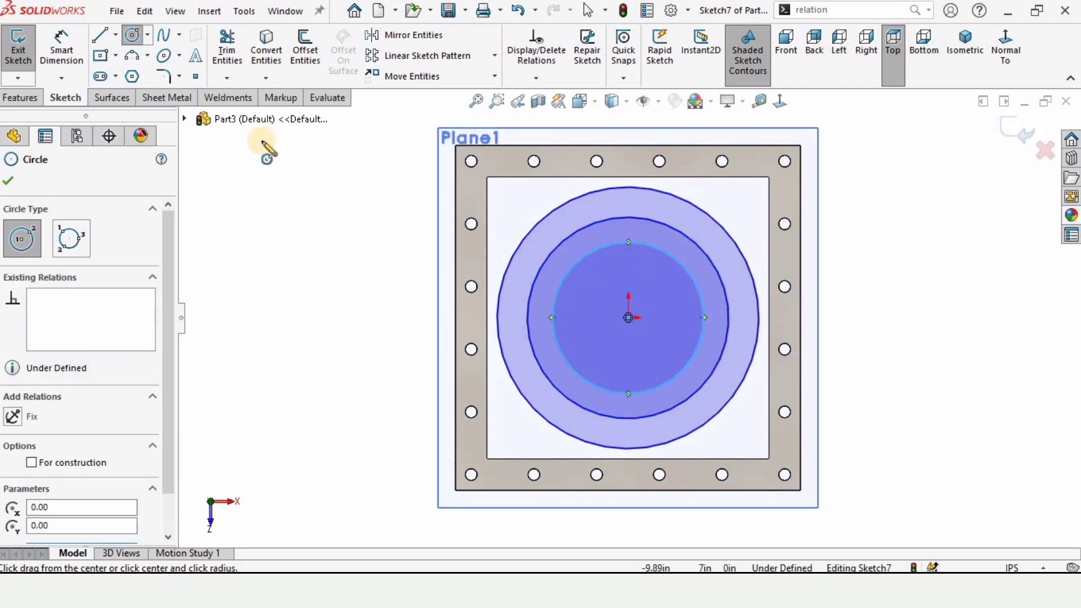
- Dimension the outermost circle with a diameter of 21 in
click(62, 52)
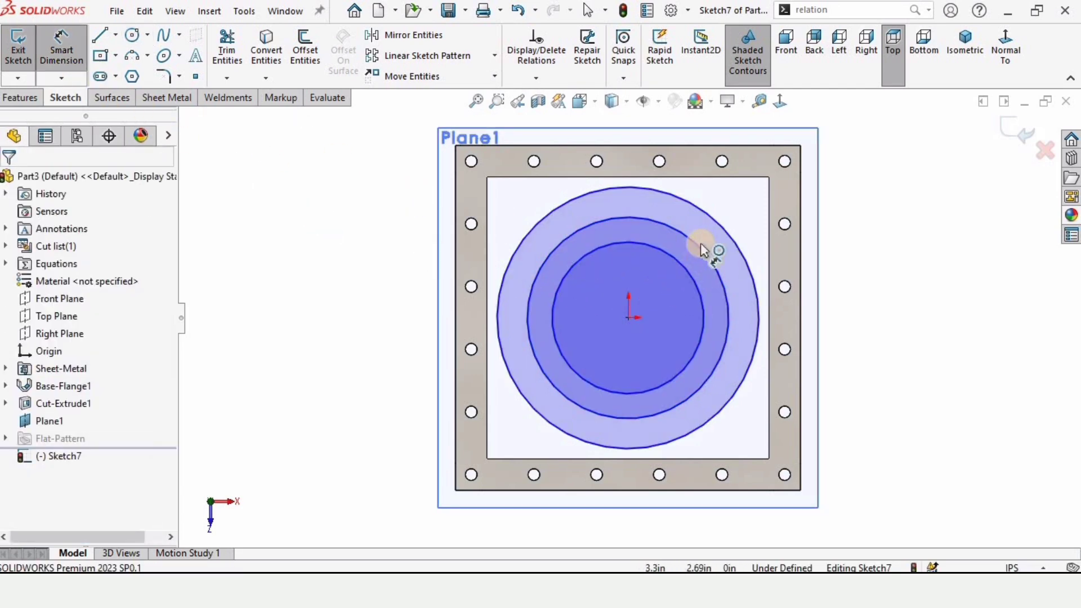
click(716, 225)
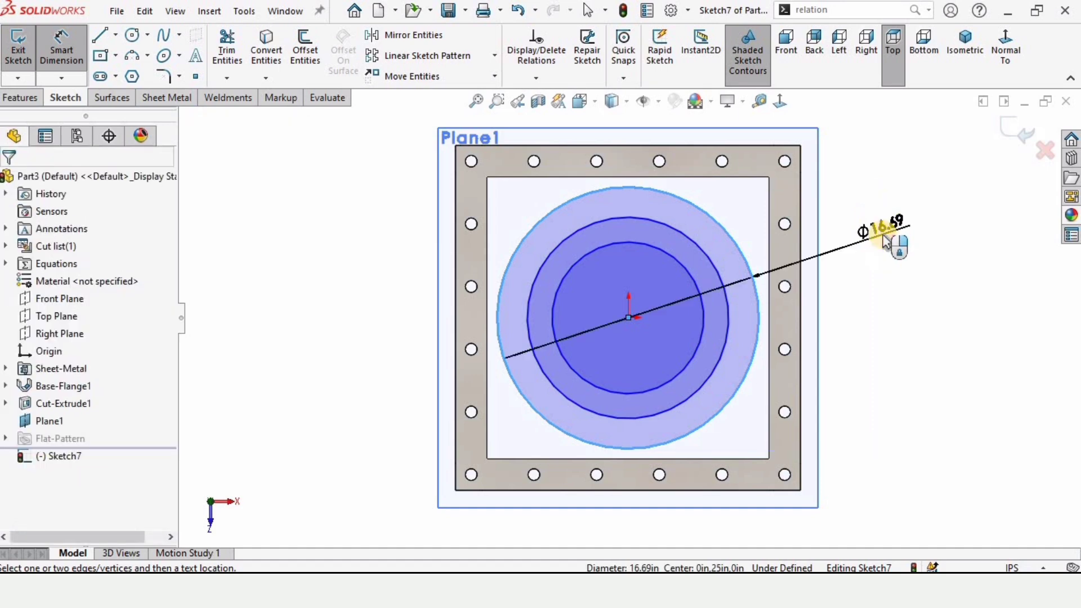
click(884, 241)
text(2)
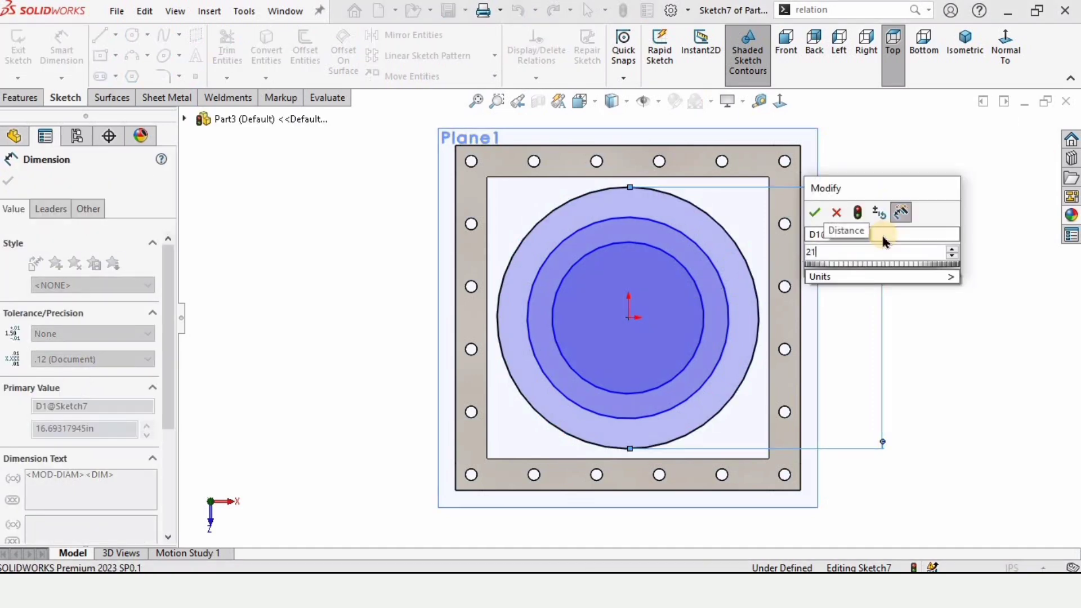
text(1)
key(Return)
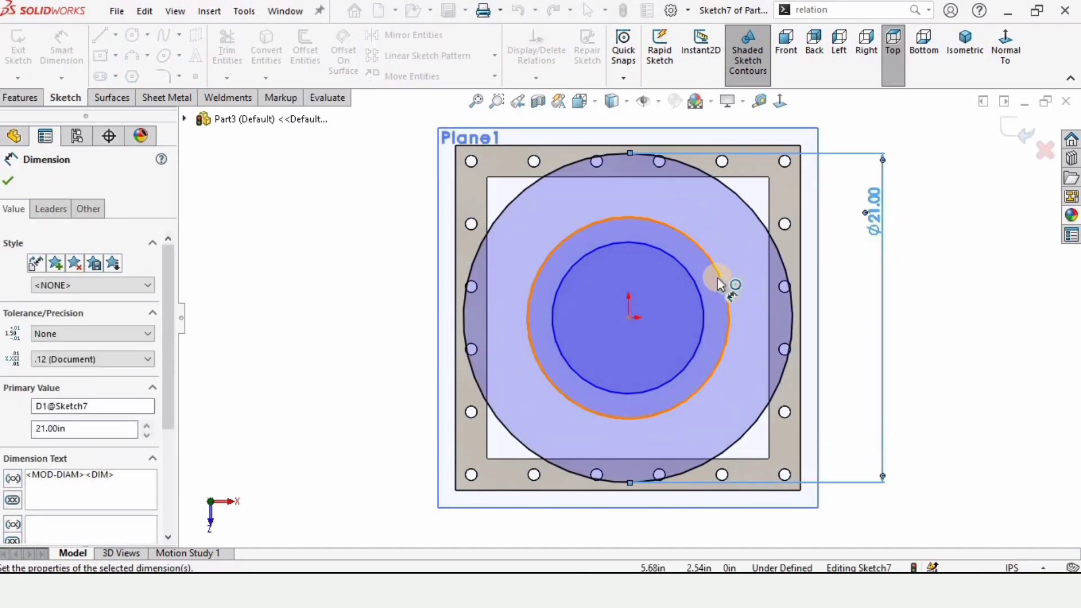
- Dimension the middle circle with a diameter of 19 in and place both diameter dimensions farther out from the frame
click(717, 277)
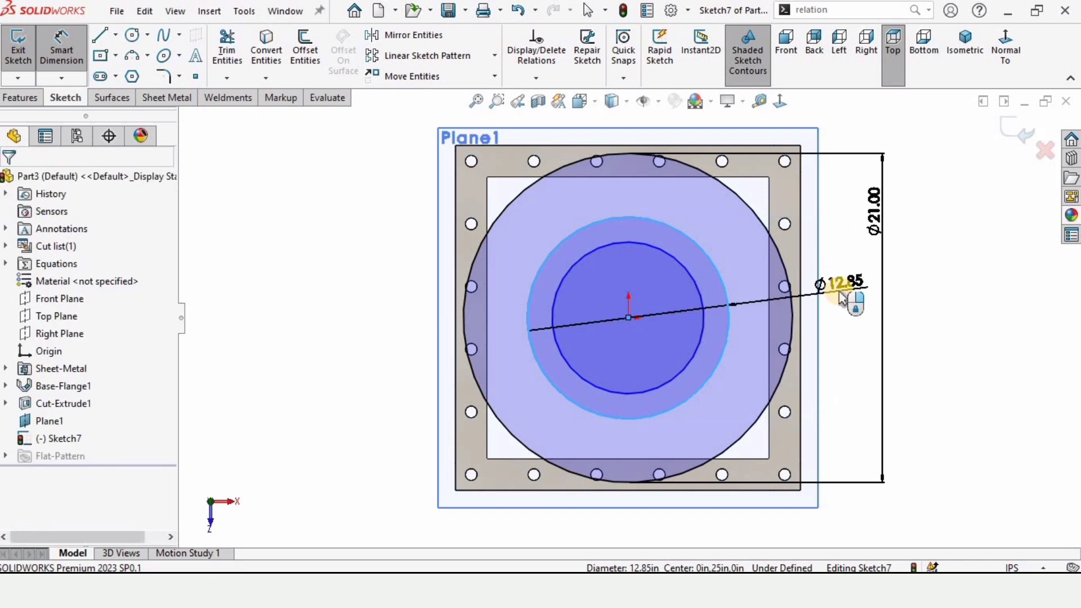
click(838, 293)
text(19)
key(Return)
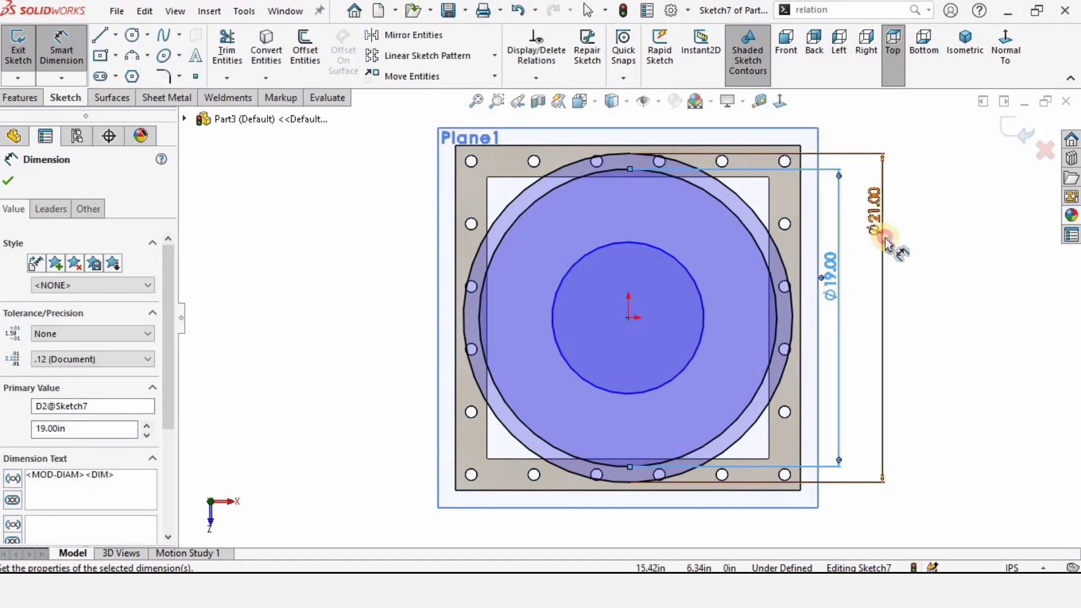
drag(880, 237, 938, 285)
drag(831, 282, 897, 284)
- Dimension the innermost circle with a diameter of 17 in and leave the dimension command
click(703, 322)
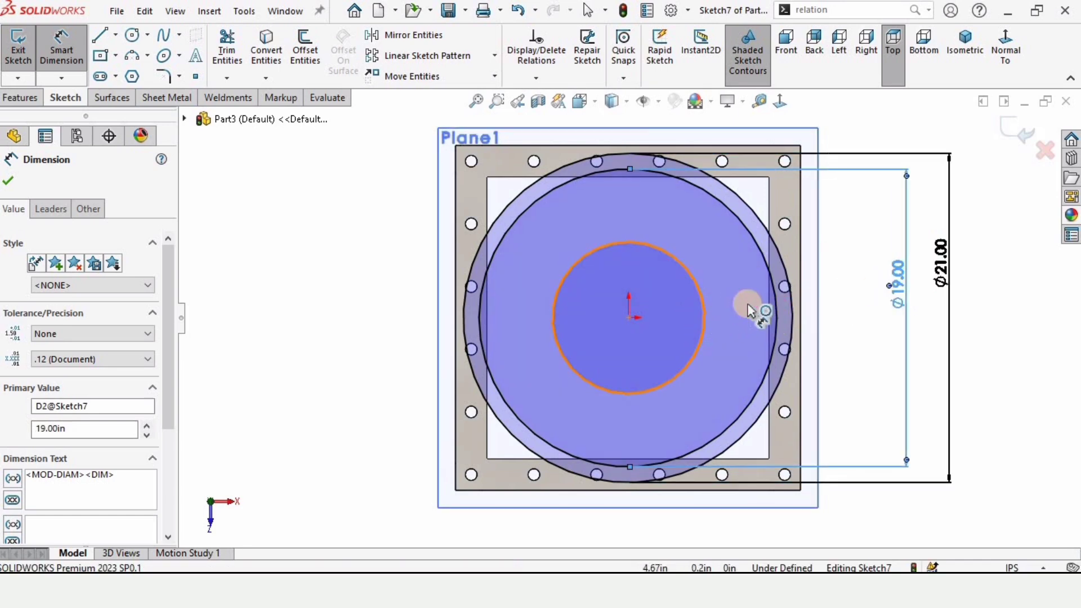
click(850, 313)
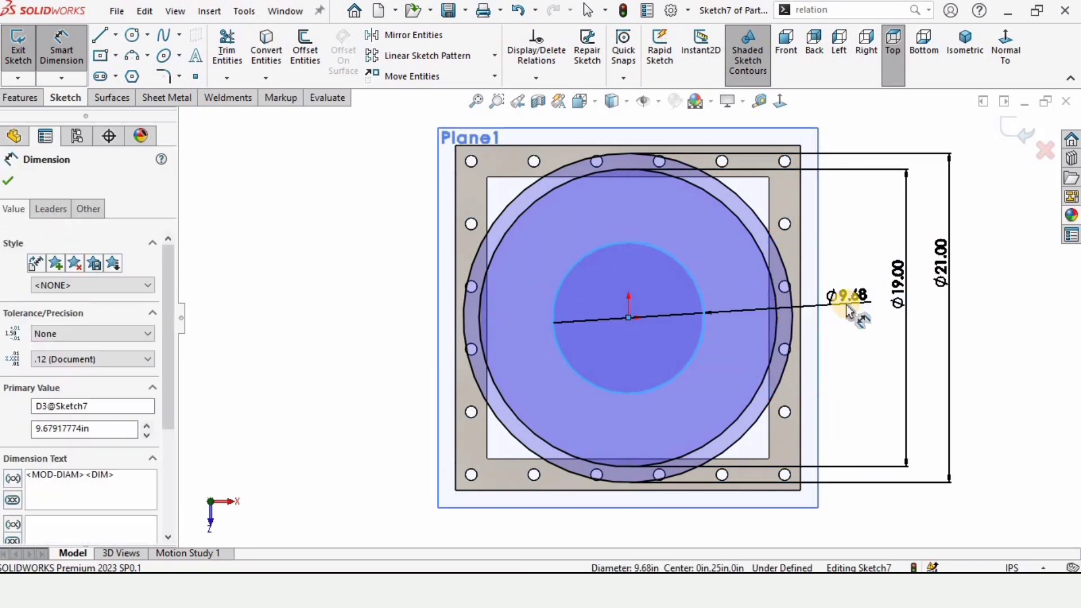
key(Return)
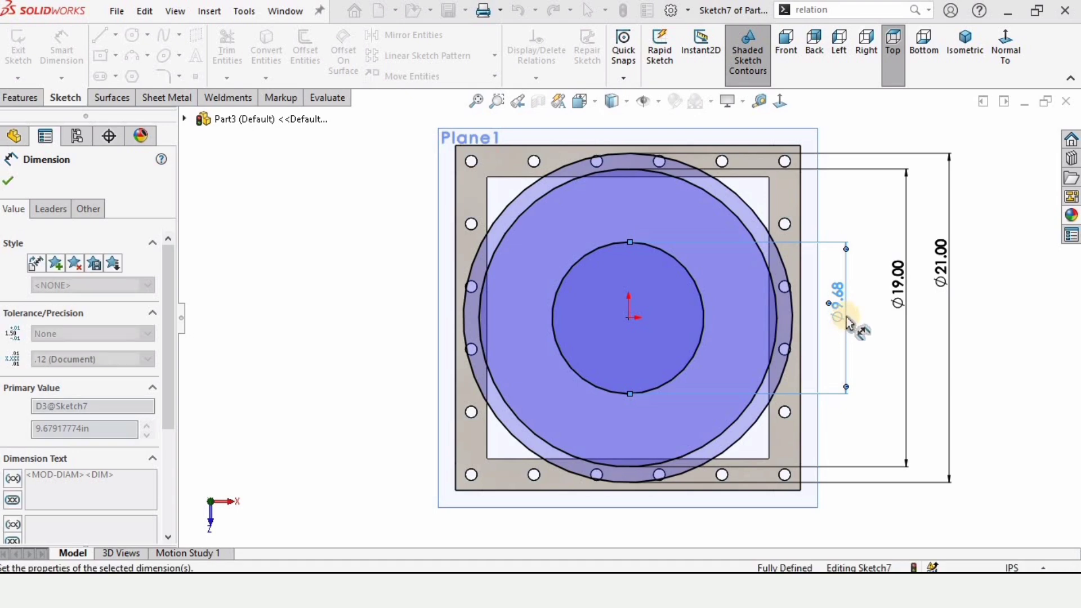
double_click(838, 298)
text(17)
key(Return)
click(336, 248)
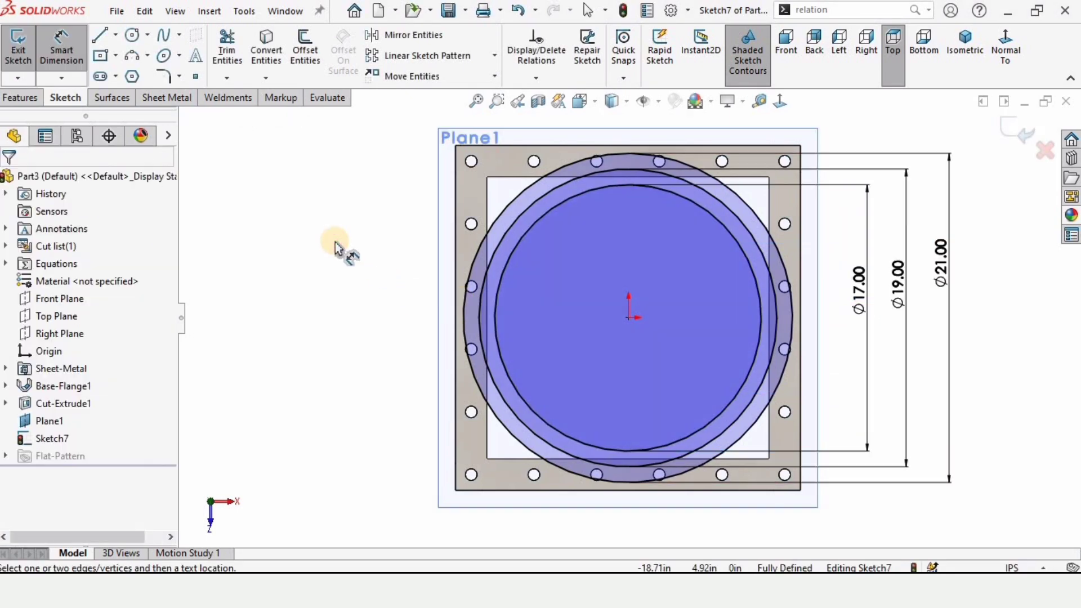
key(Escape)
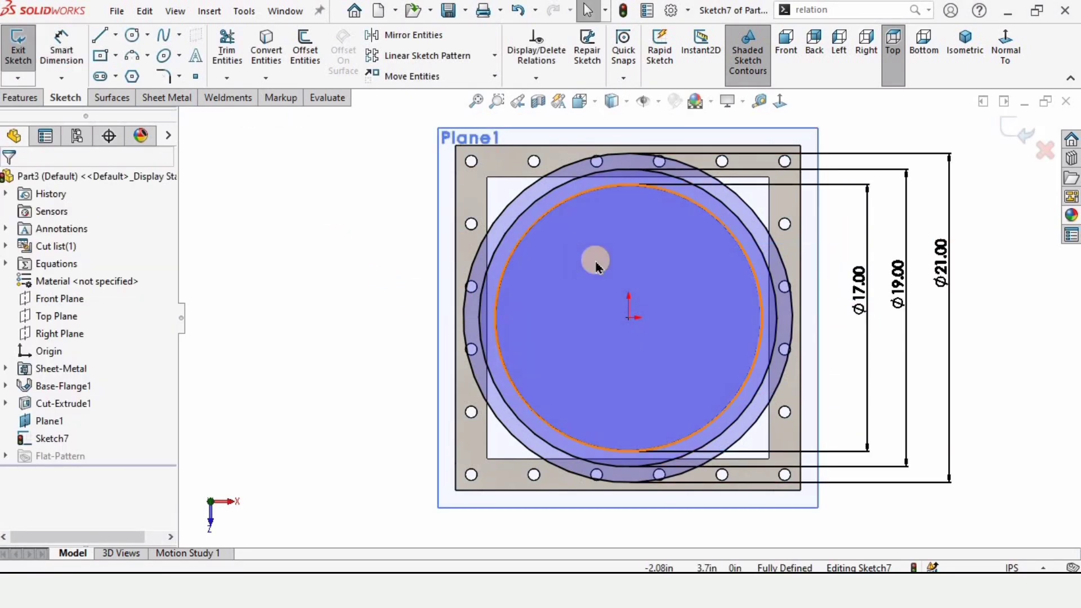
- Convert the 19 in middle circle to construction geometry
scroll(591, 256, down, 2)
click(518, 208)
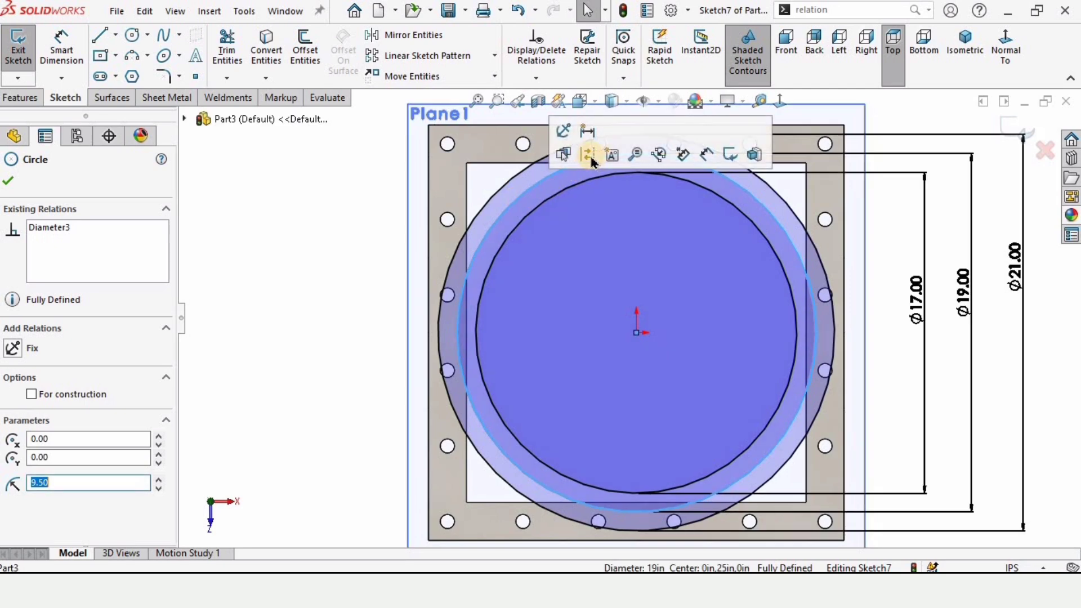
click(592, 154)
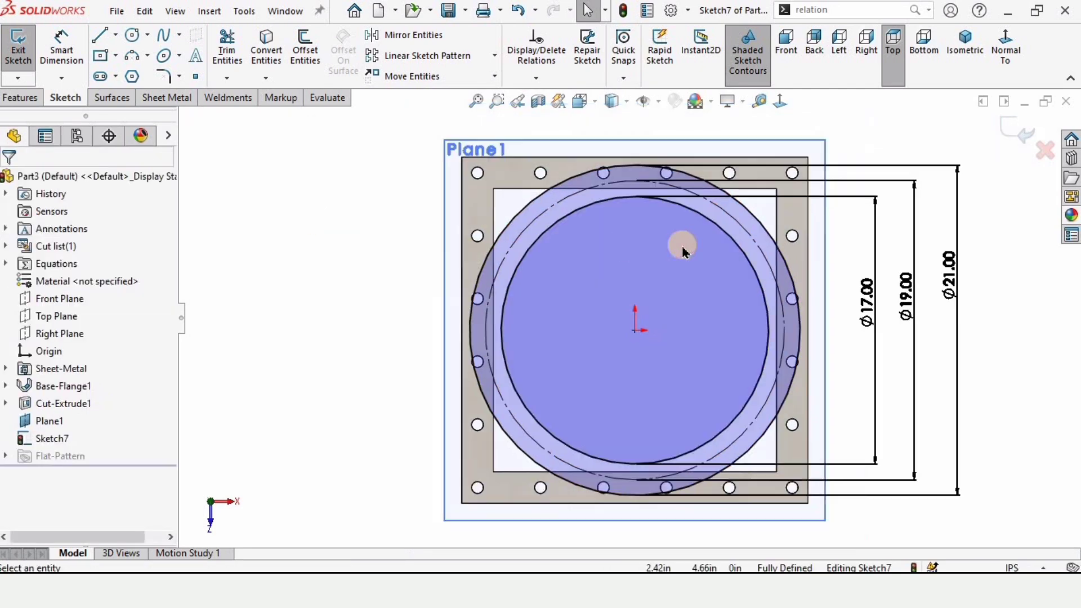
click(218, 144)
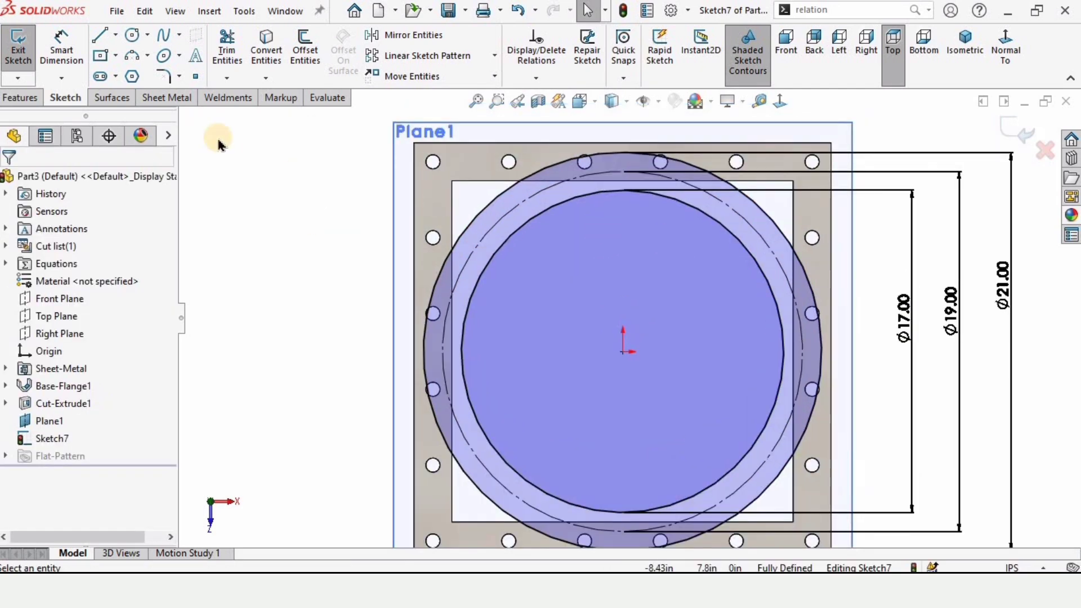
- Draw a small circle about 0.96 in in diameter, centered on the construction circle directly above the origin
click(132, 36)
scroll(651, 165, down, 2)
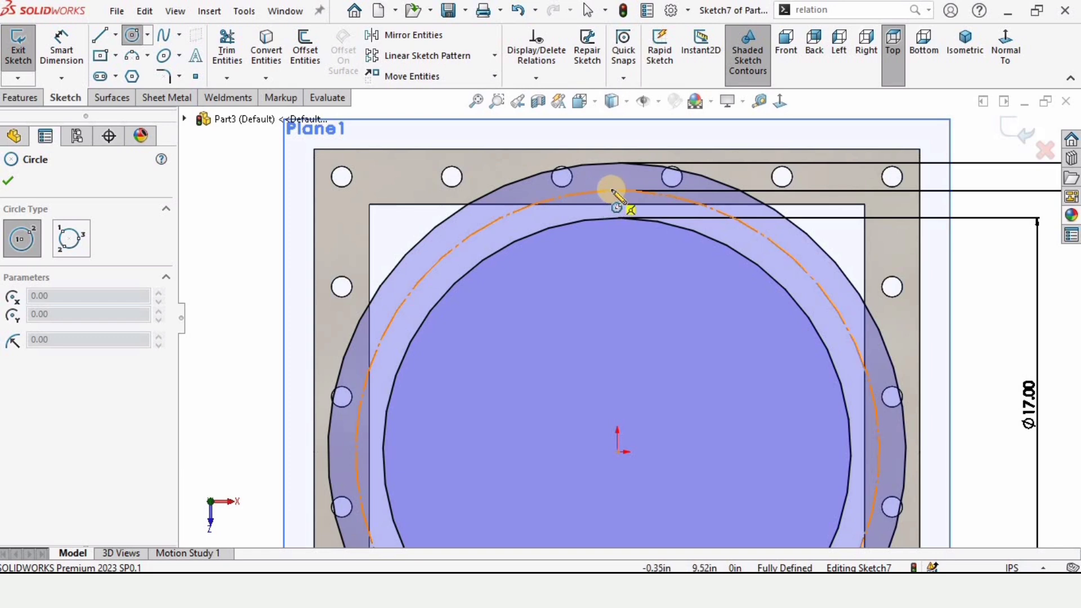
click(618, 191)
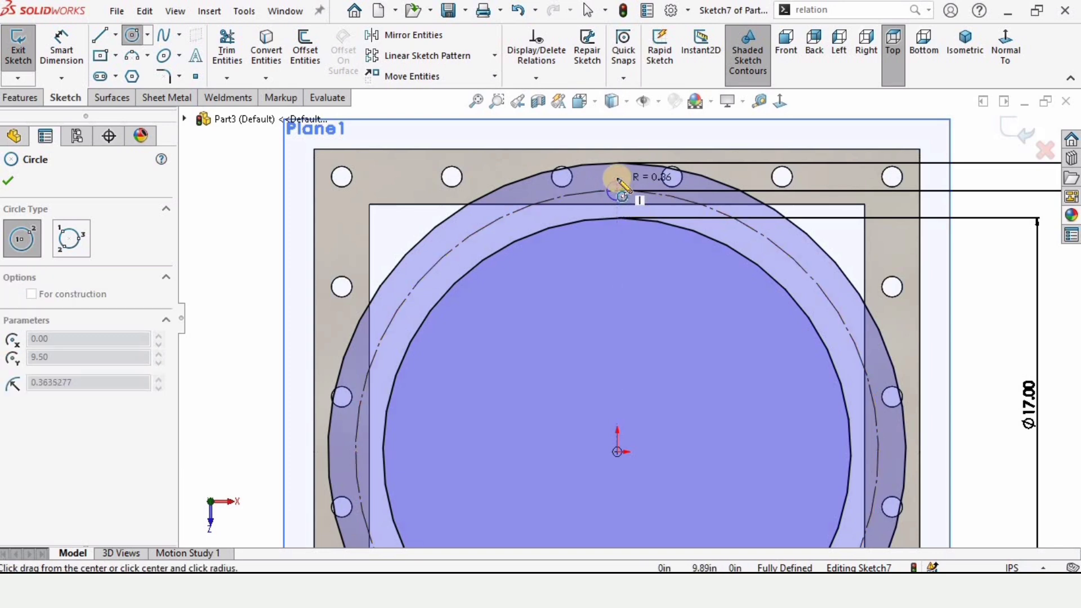
click(617, 178)
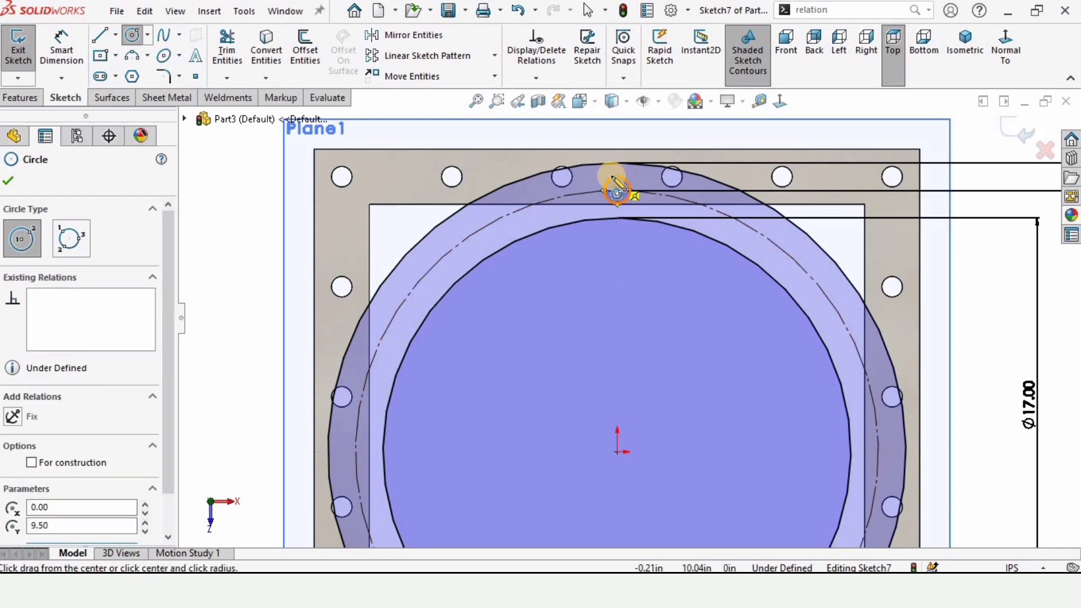
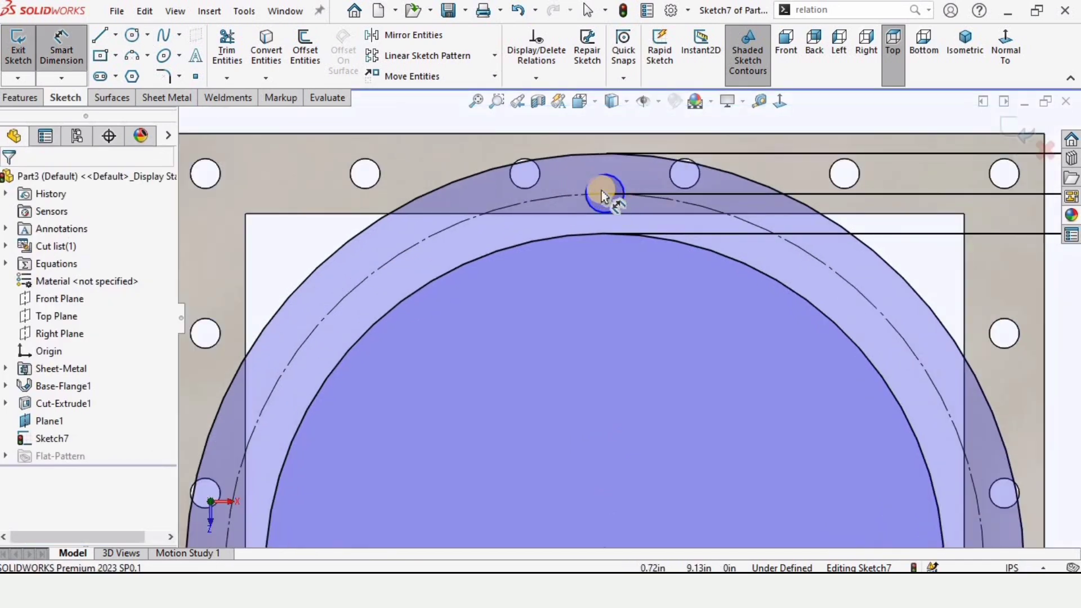
- Set the small hole circle's diameter to 0.75 in
click(607, 178)
scroll(619, 180, up, 3)
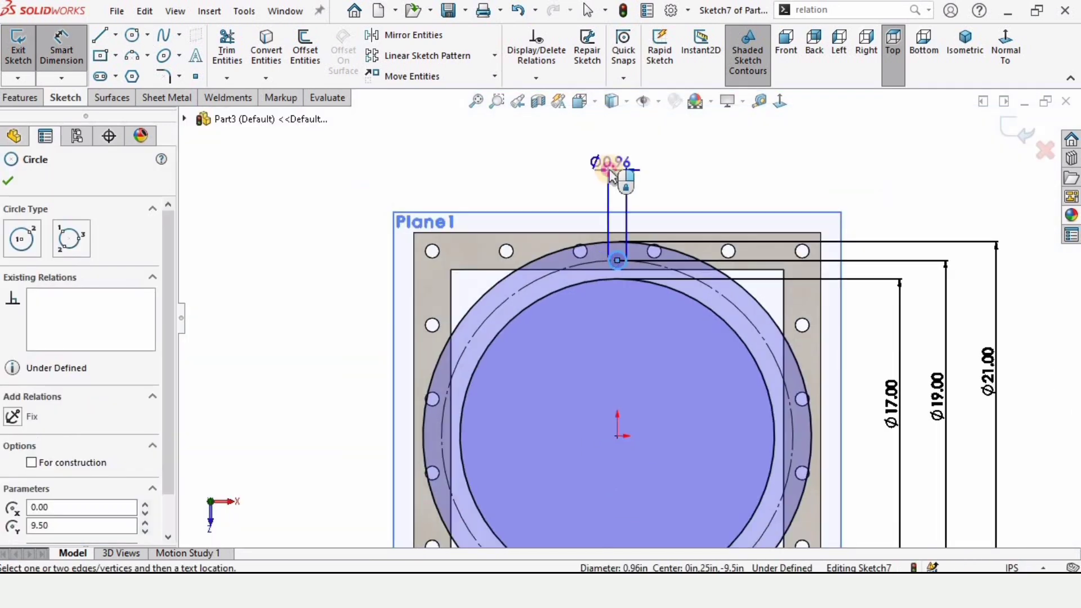
click(611, 177)
text(.75)
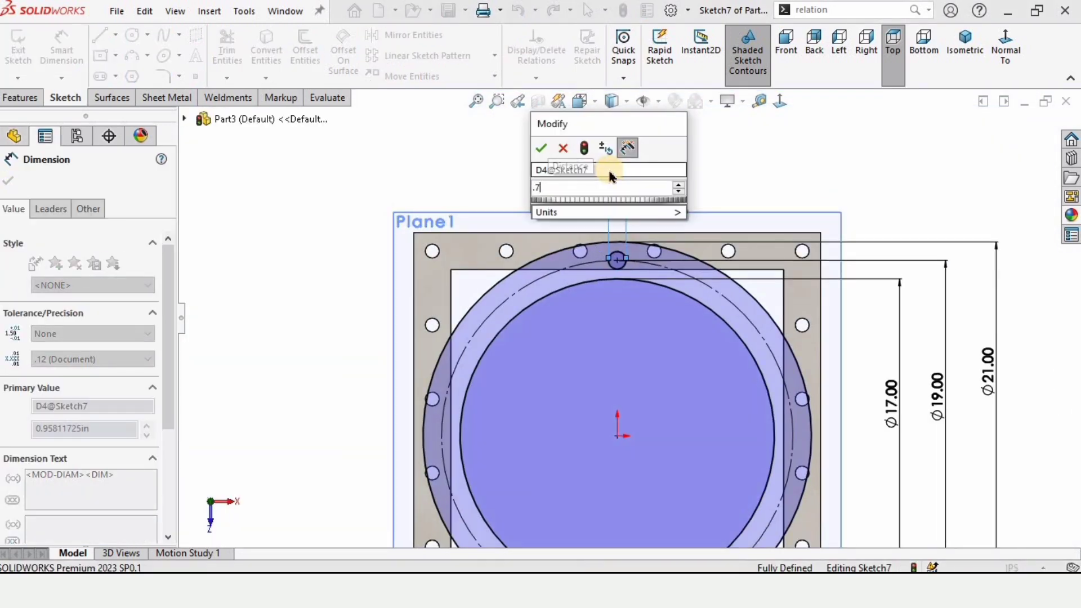
key(Return)
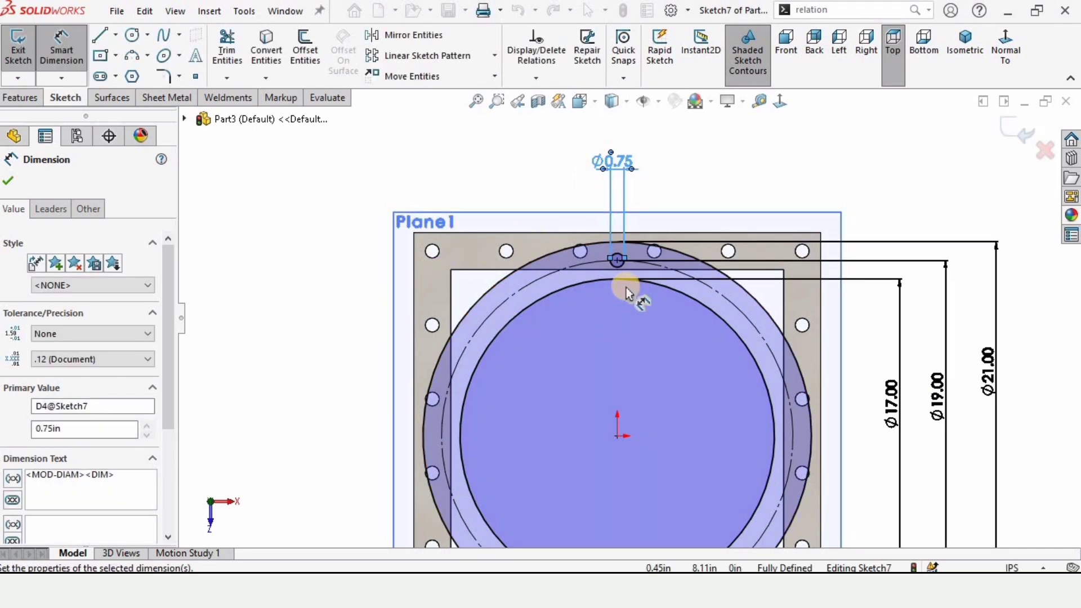
scroll(626, 287, down, 2)
click(235, 261)
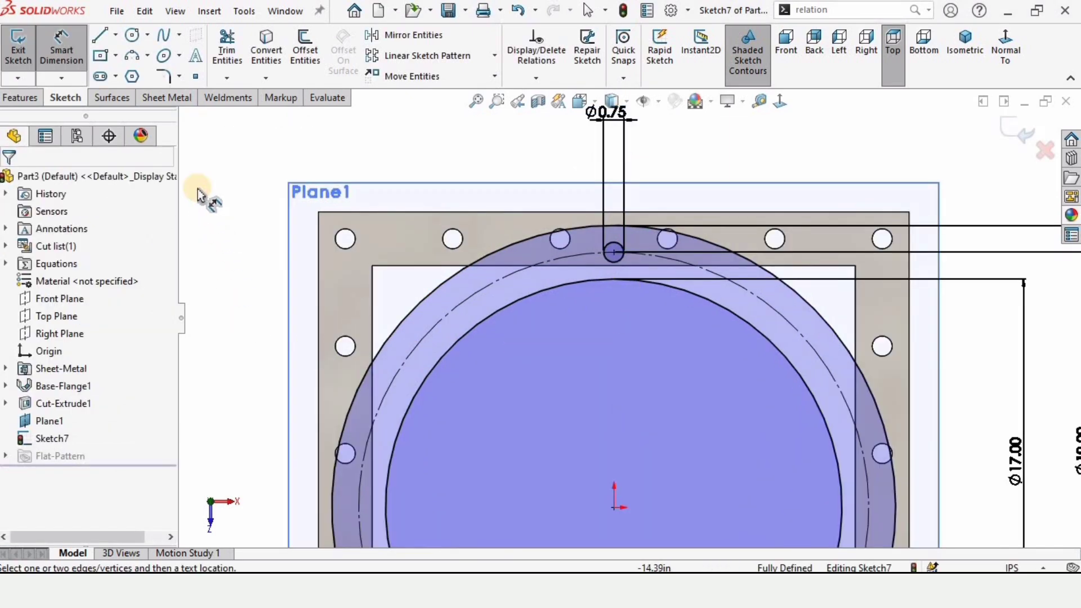
- Start a Circular Sketch Pattern about the origin with the 0.75 in circle as the entity to pattern
click(495, 56)
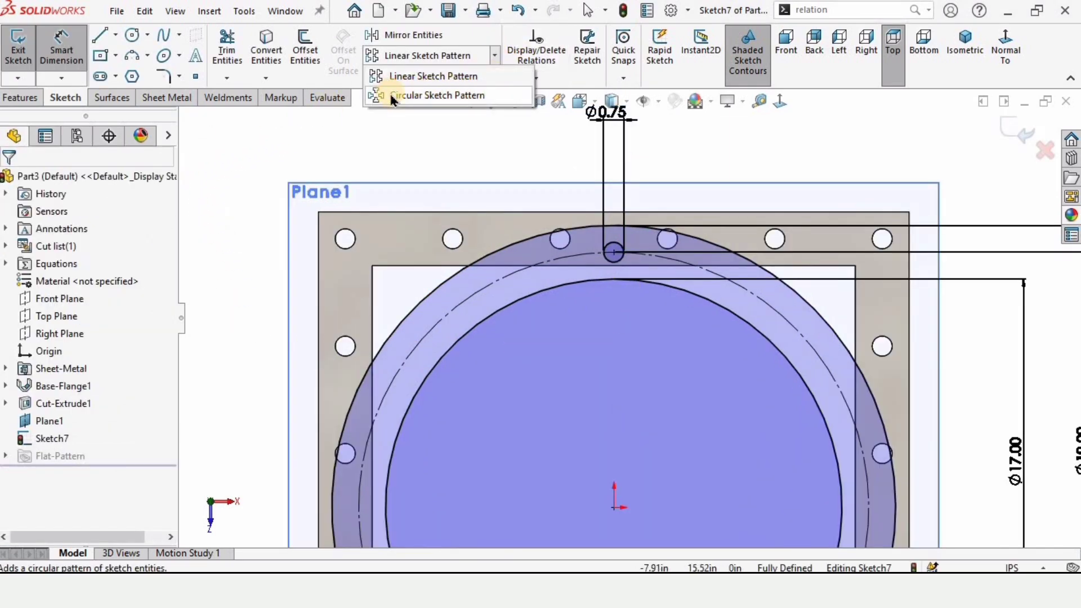
click(412, 100)
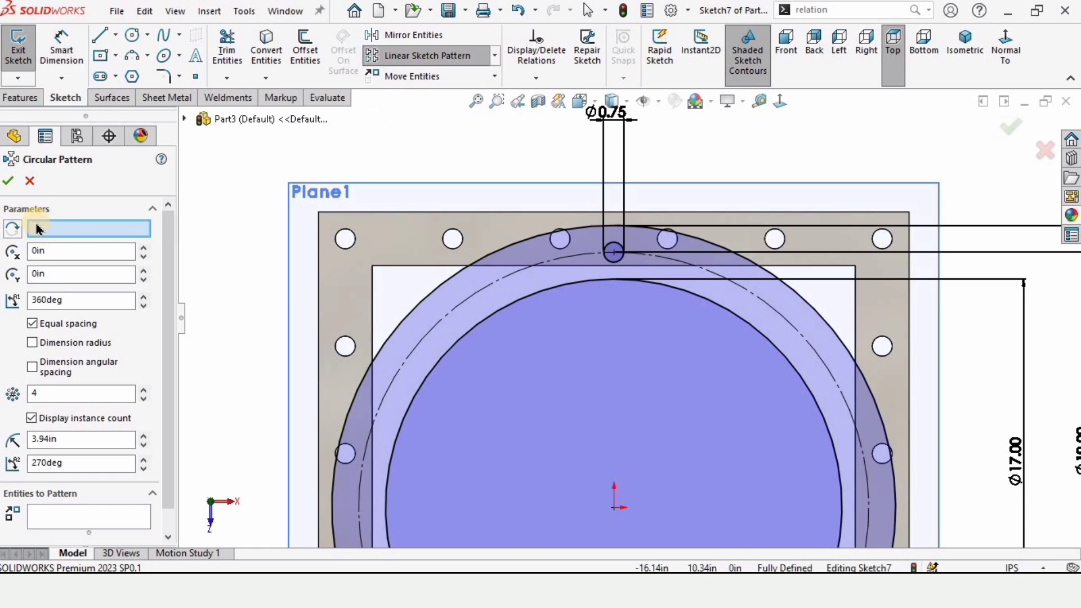
click(82, 229)
click(614, 506)
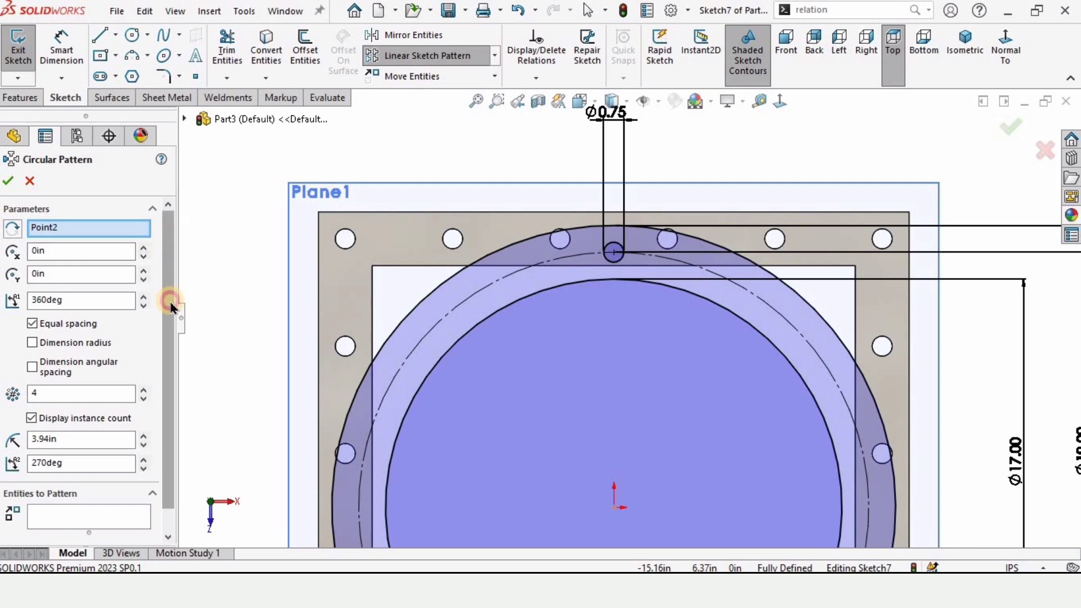
drag(172, 307, 172, 331)
click(89, 491)
click(615, 250)
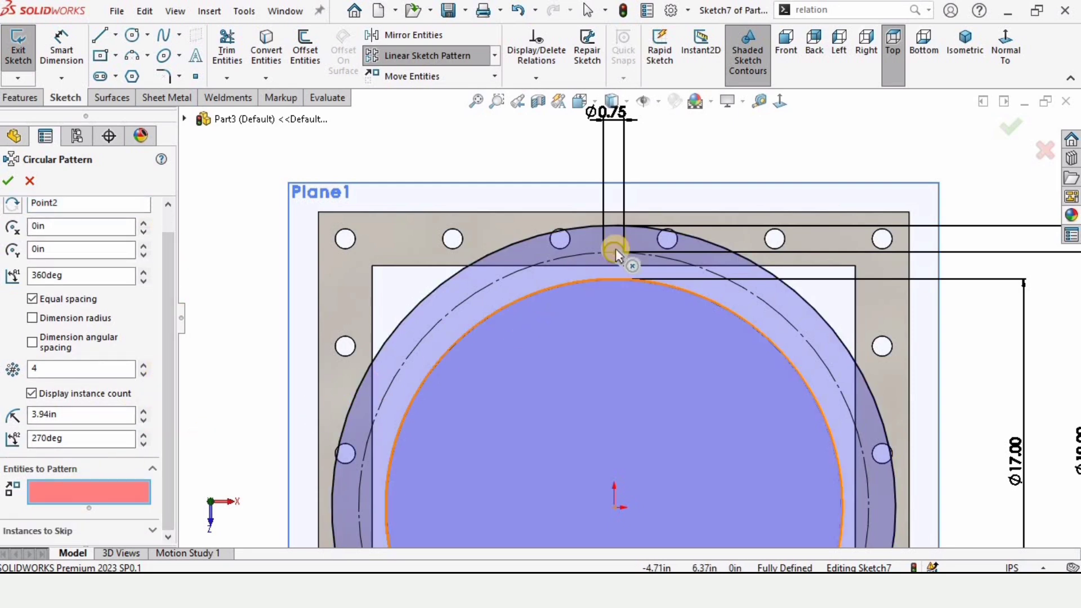
click(619, 261)
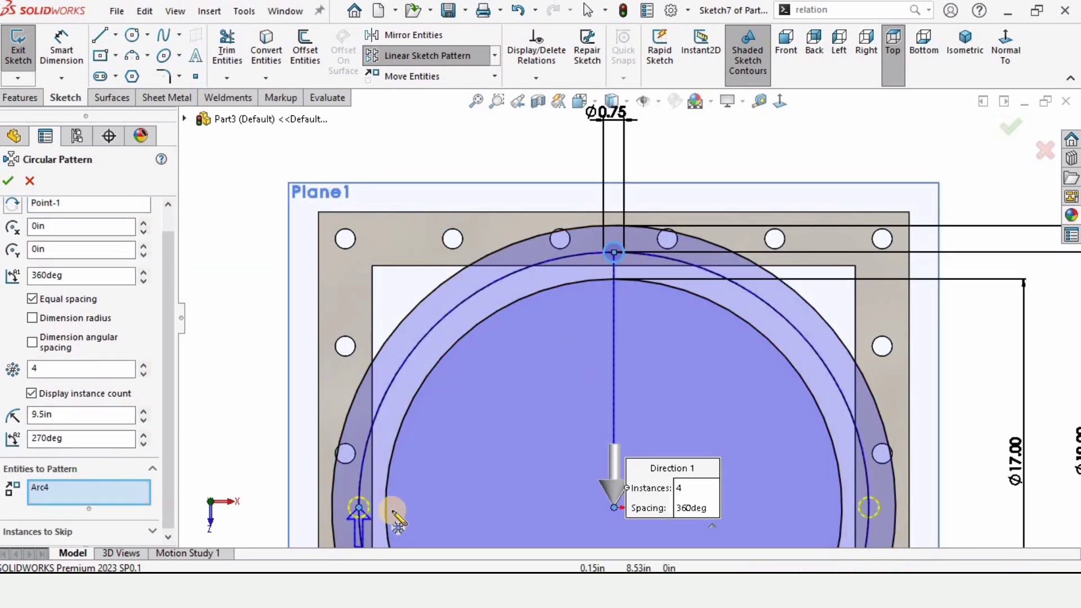
- Set the circular pattern to 12 equally spaced instances over 360 degrees and accept it
scroll(547, 485, up, 5)
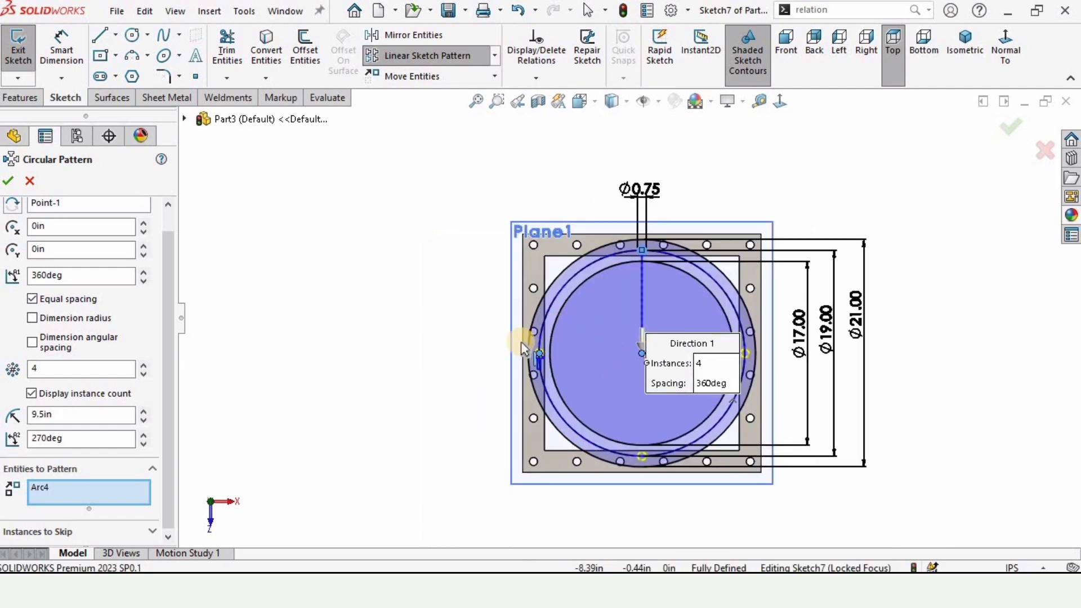
scroll(521, 341, down, 2)
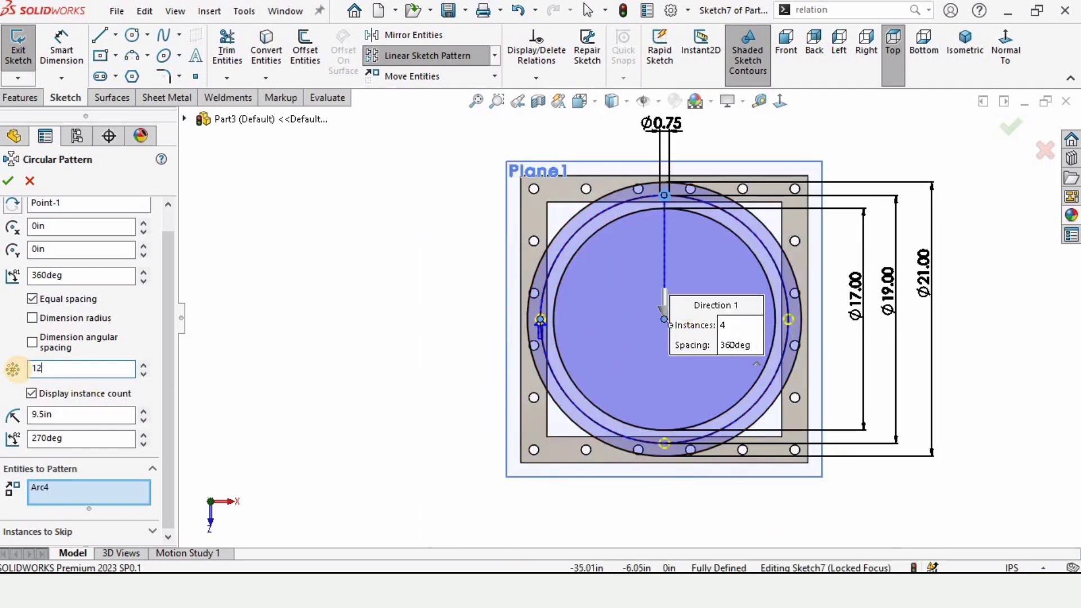
scroll(752, 279, down, 2)
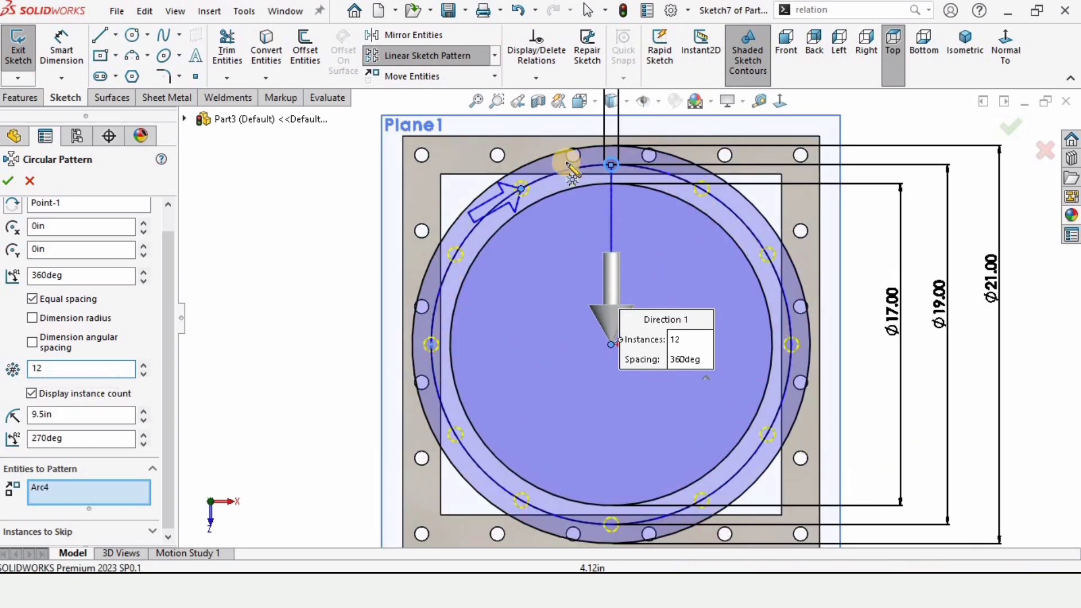
click(19, 185)
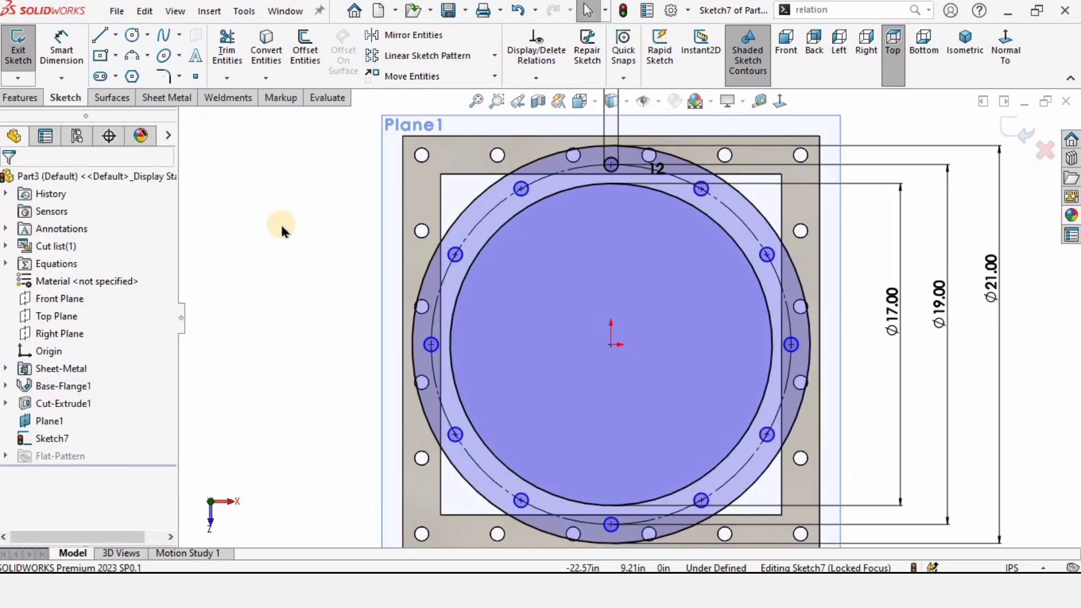
- Create a sheet metal Base Flange from the ring sketch with its patterned holes
scroll(667, 296, up, 2)
middle_drag(665, 299, 608, 277)
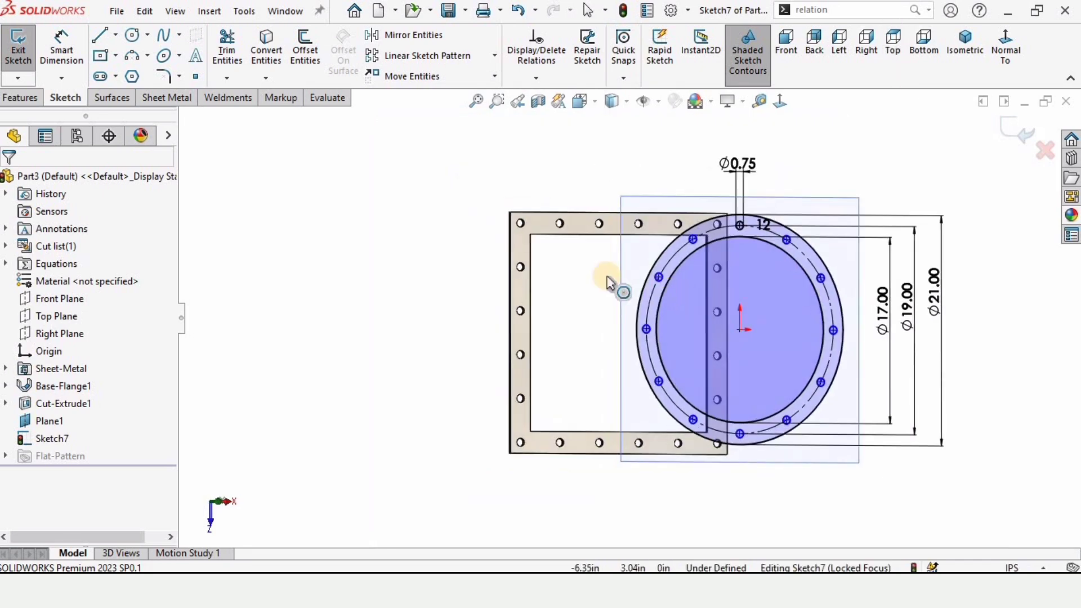
click(142, 99)
click(29, 59)
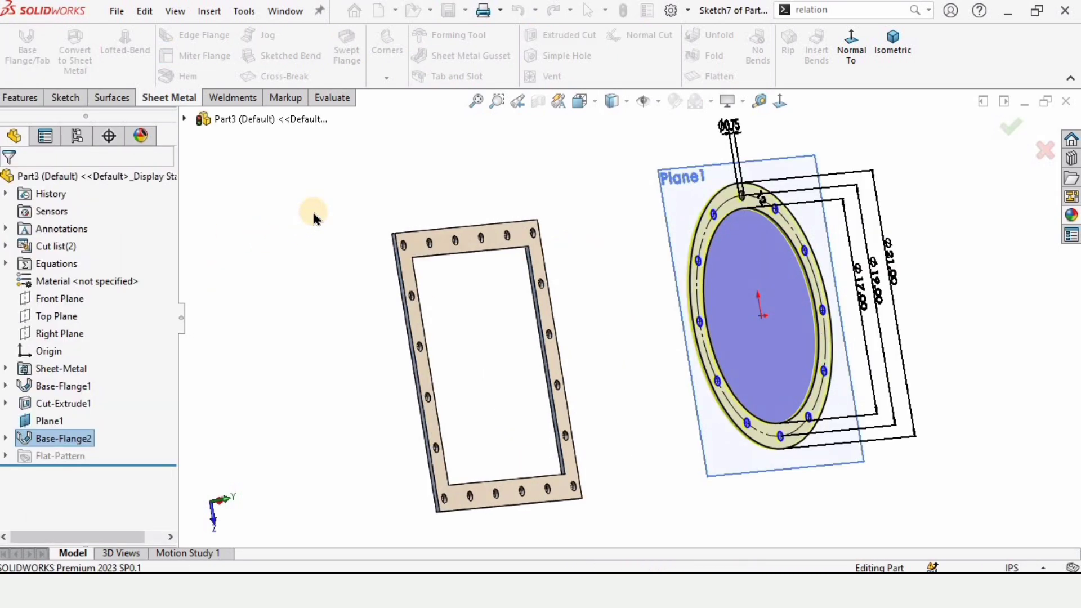
- Hide the offset plane that carries the ring flange
middle_drag(899, 312, 885, 144)
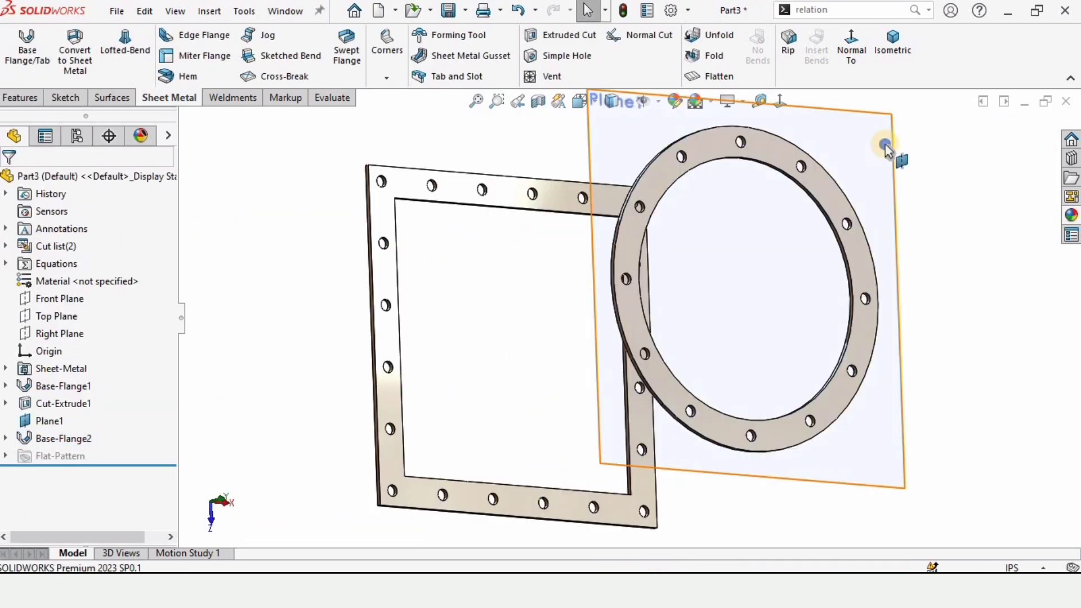
right_click(885, 144)
click(946, 123)
middle_drag(428, 304, 656, 229)
scroll(658, 230, down, 3)
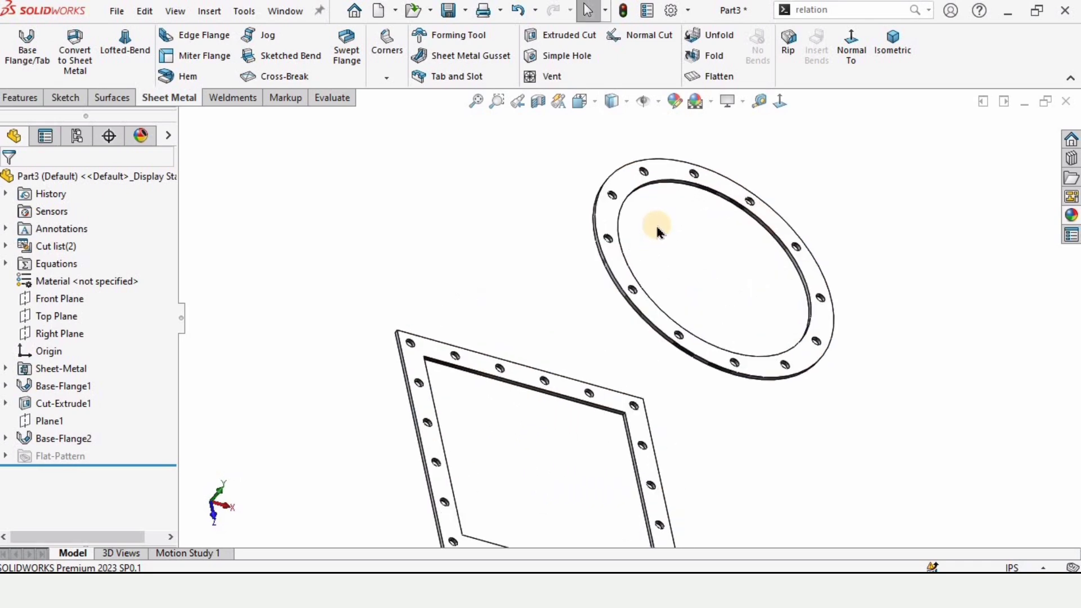
- Start a new sketch on Plane1, the offset plane of the ring flange
click(48, 423)
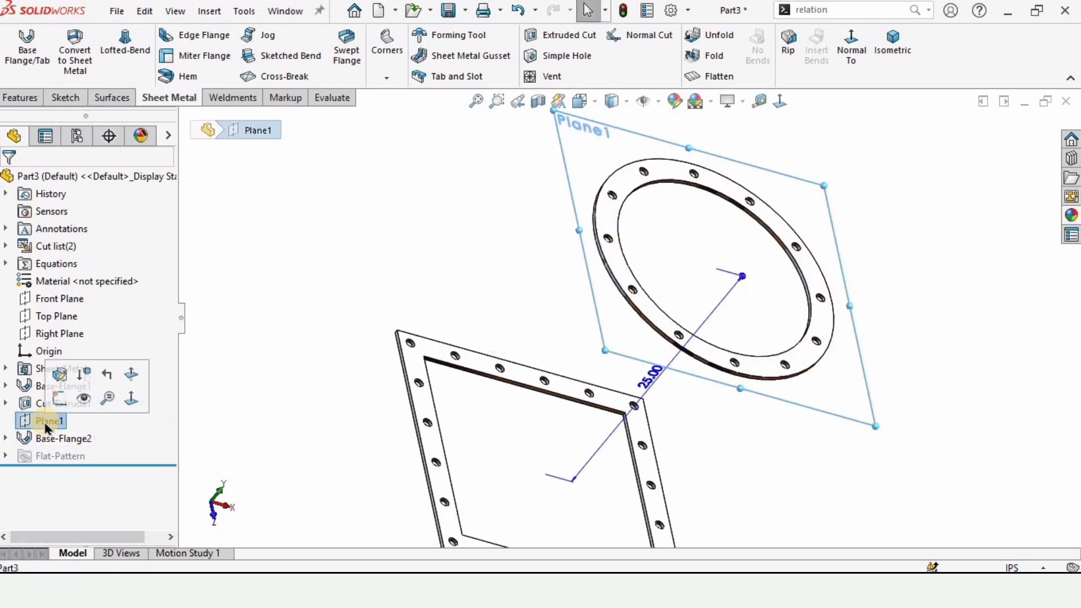
click(60, 396)
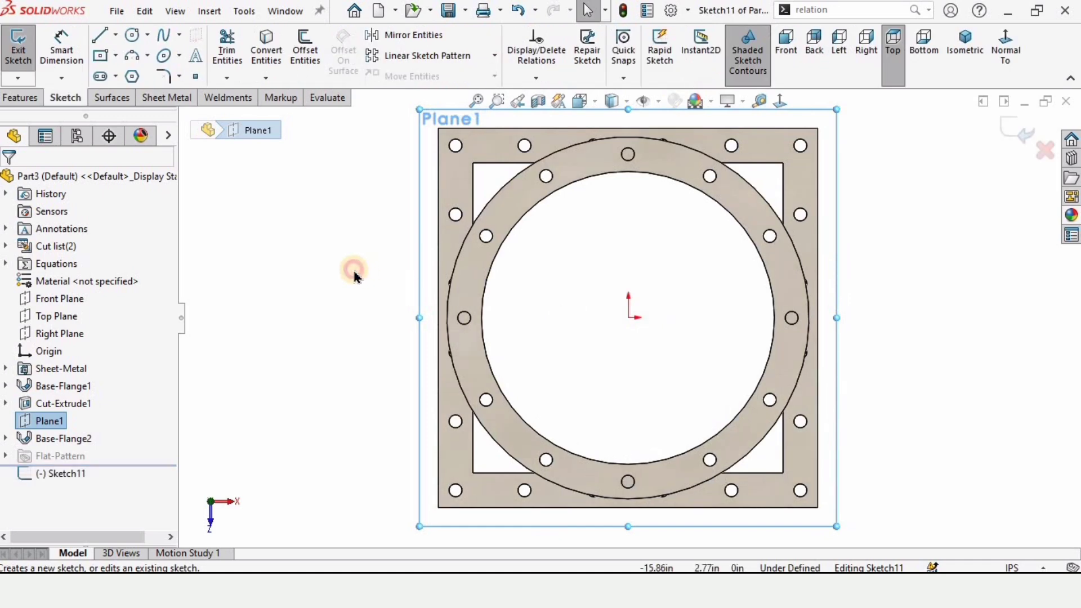
click(354, 275)
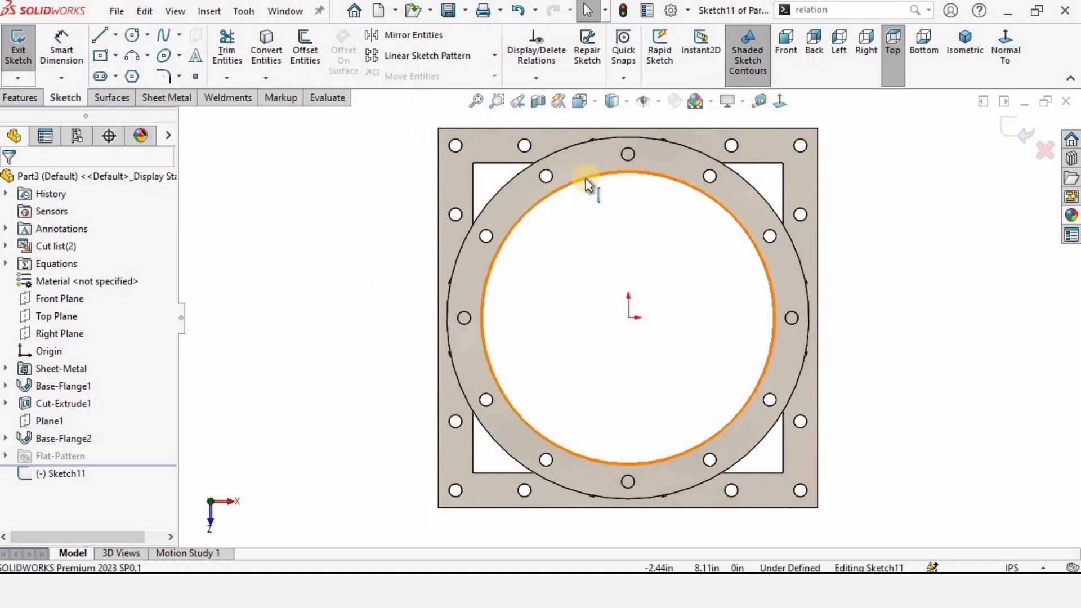
- Offset the ring flange's inner circular edge inward by 0.25 in with a reversed Offset Entities
click(304, 50)
scroll(596, 195, down, 3)
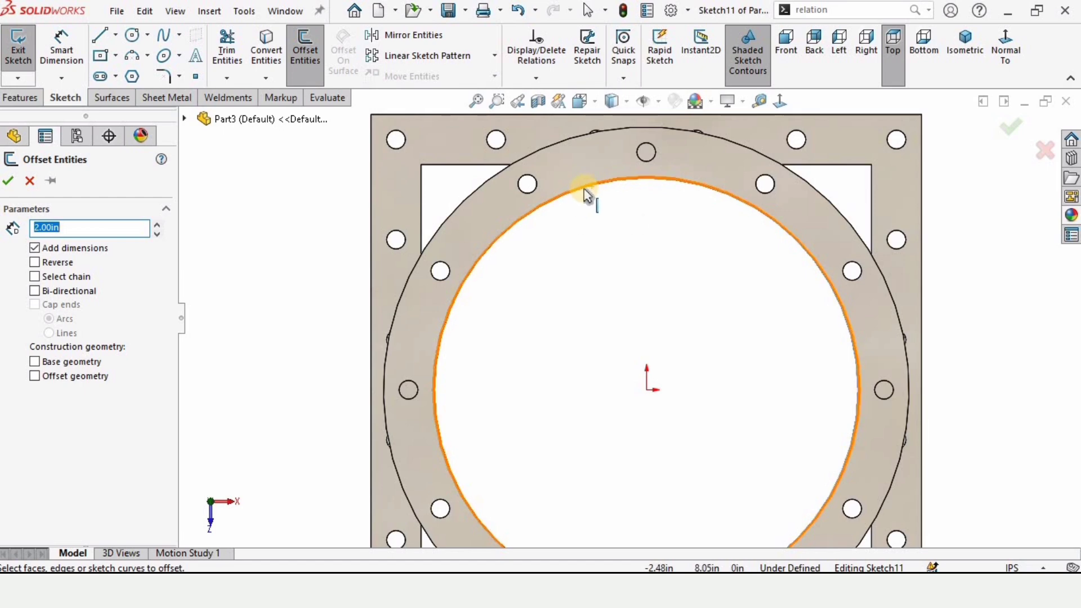
click(585, 190)
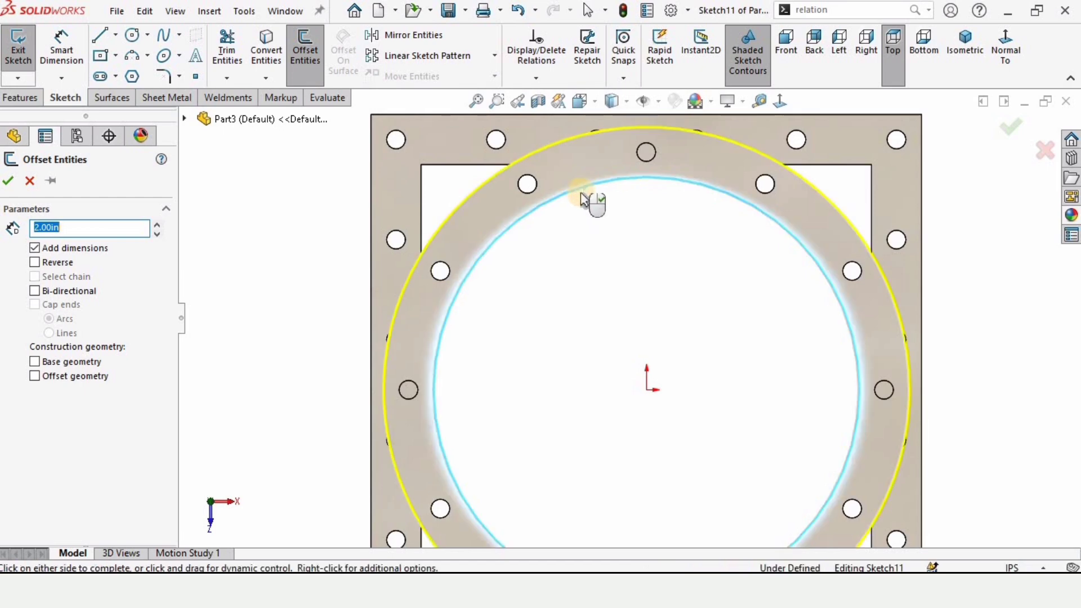
click(35, 263)
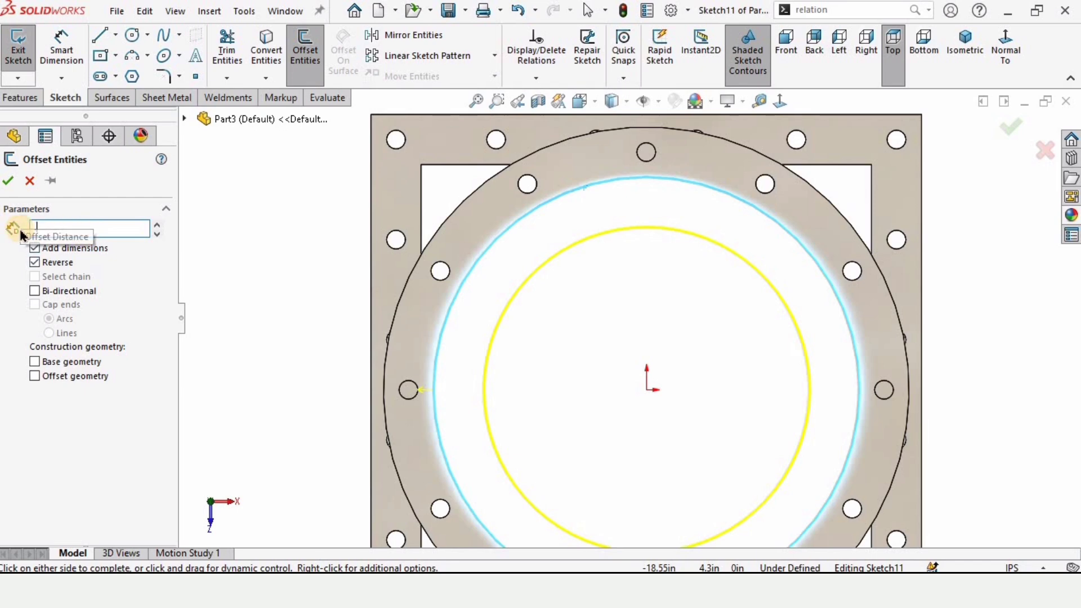
key(Return)
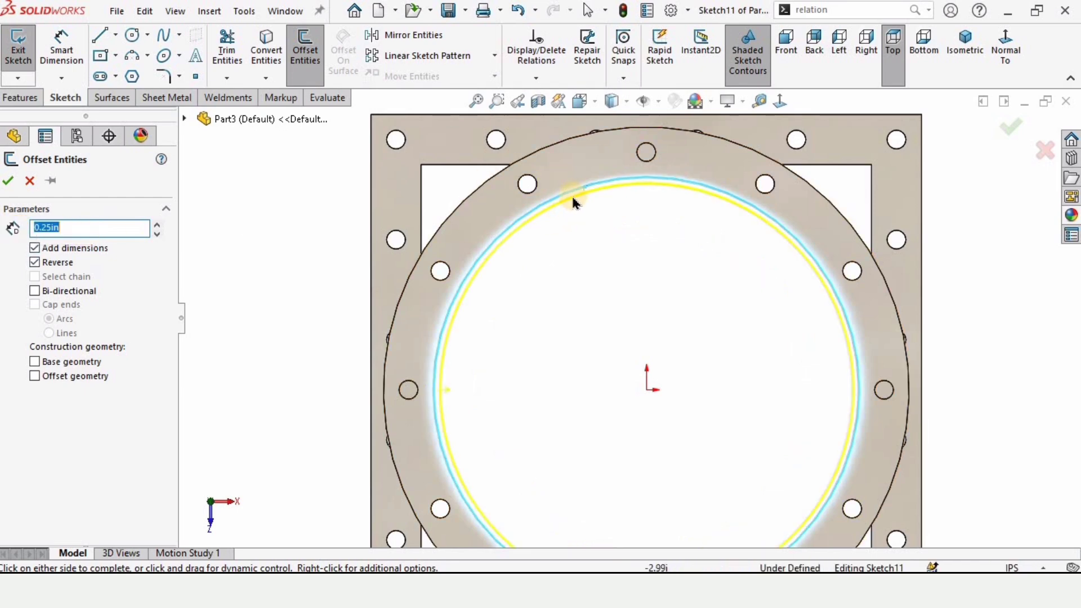
scroll(482, 306, down, 3)
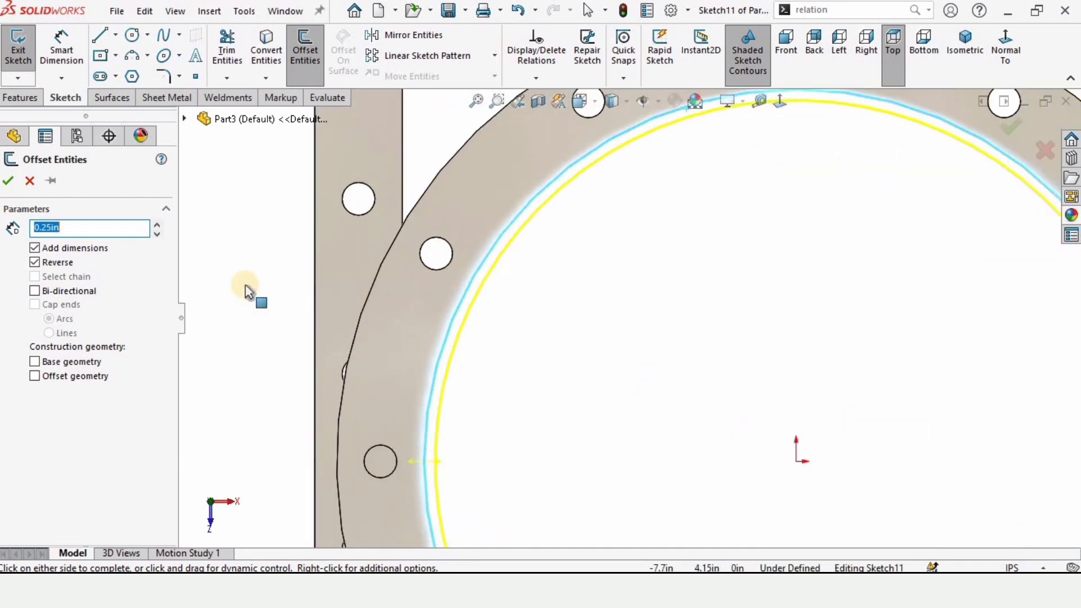
click(356, 252)
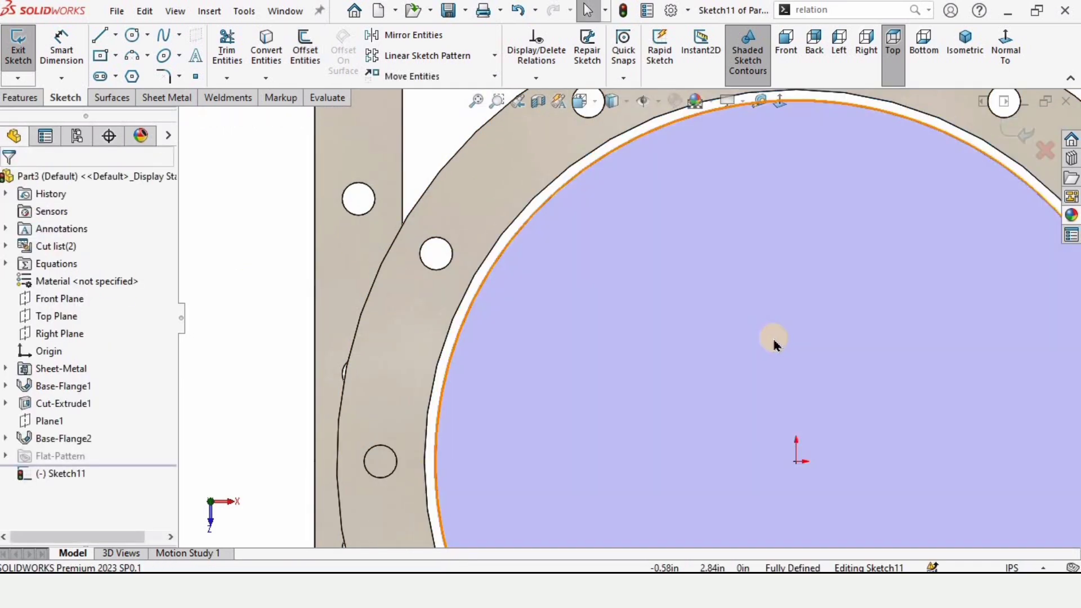
- Sketch a vertical centerline through the origin from the top to the bottom quadrant of the offset circle
scroll(777, 403, up, 5)
key(f)
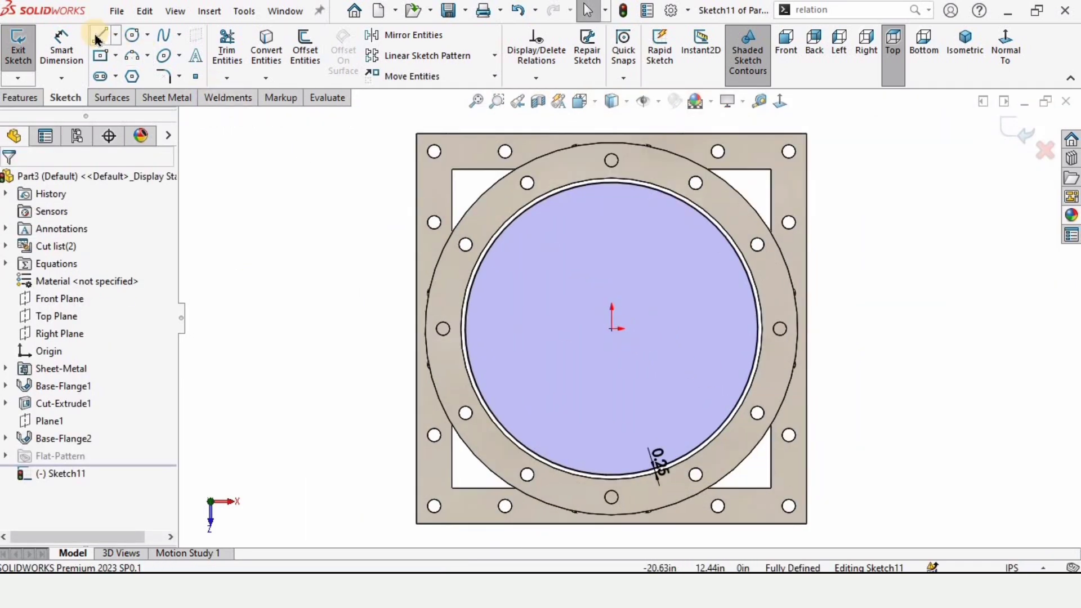
click(115, 35)
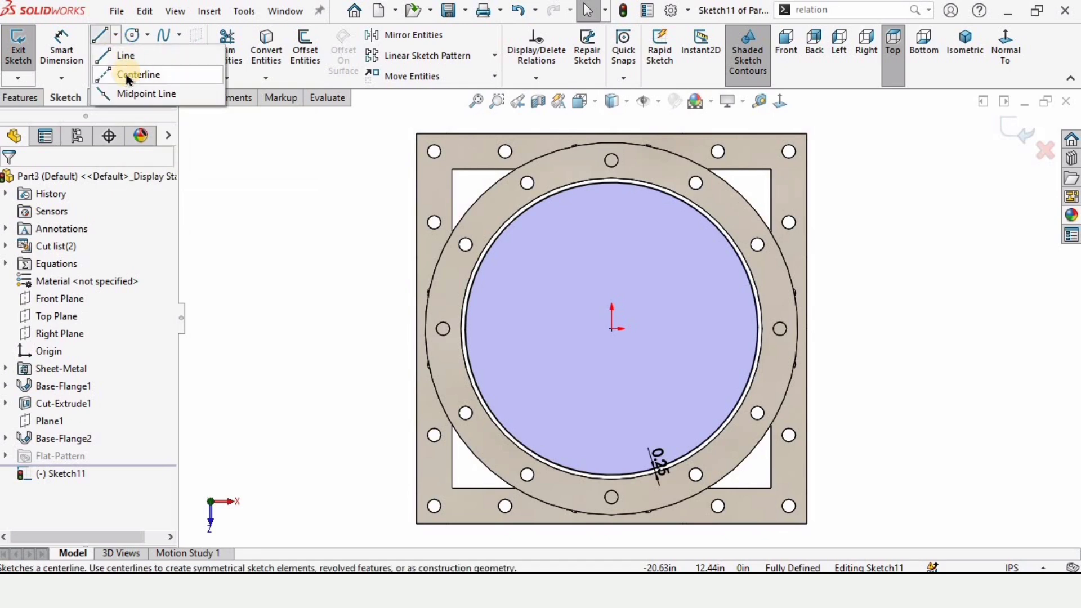
click(135, 75)
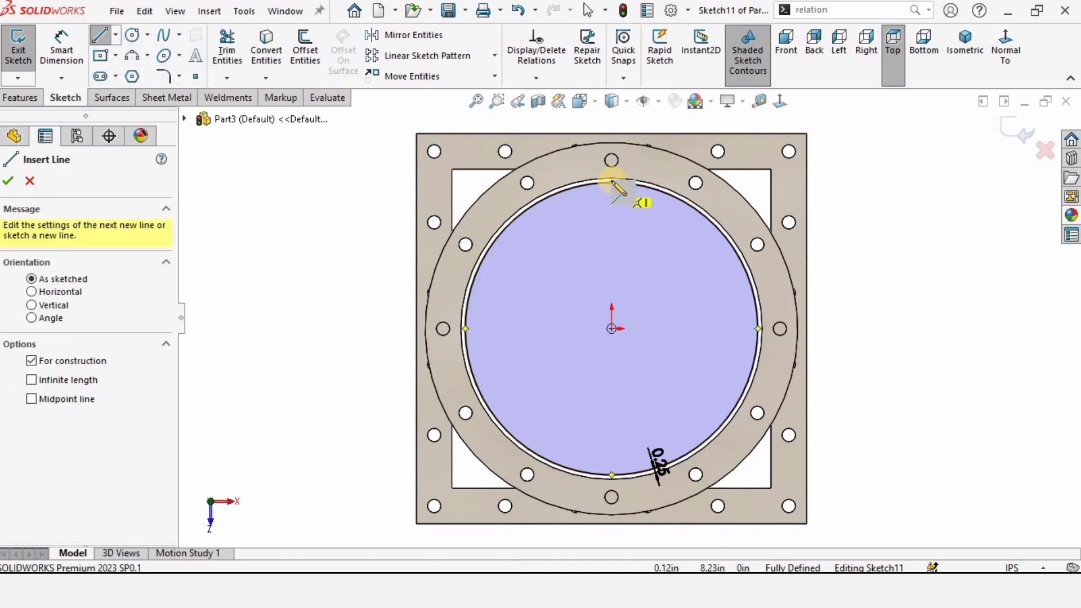
click(621, 225)
click(613, 476)
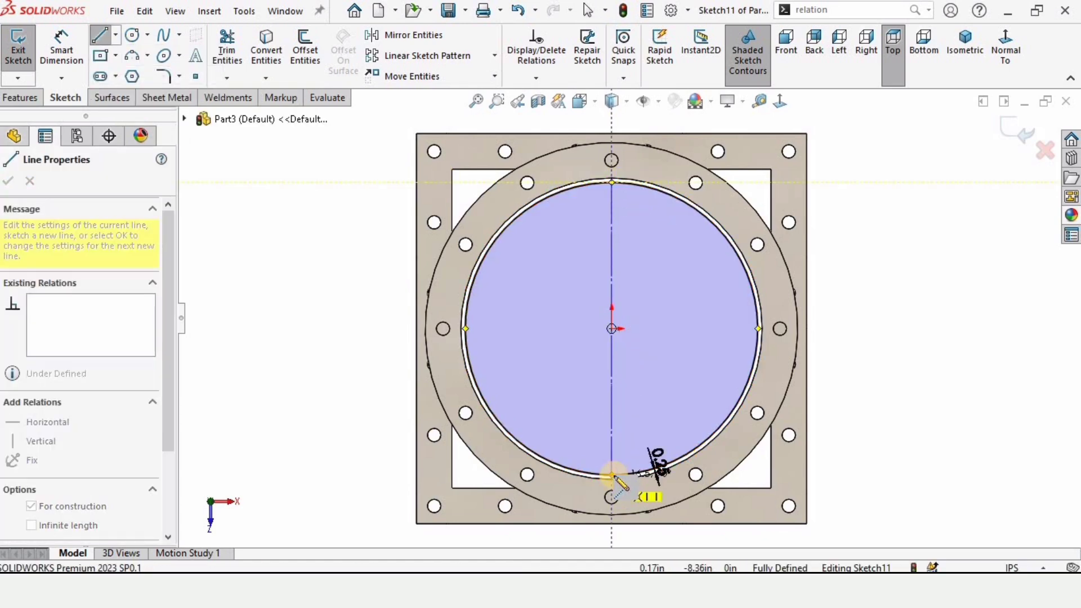
key(Escape)
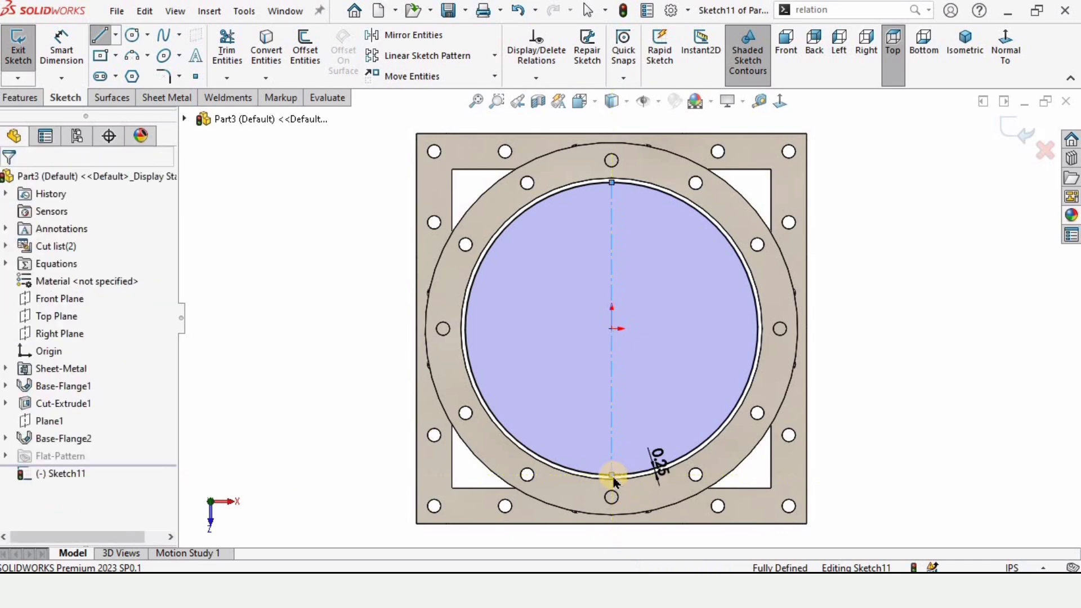
- Power trim the half of the offset circle to the right of the centerline and exit the sketch
click(227, 47)
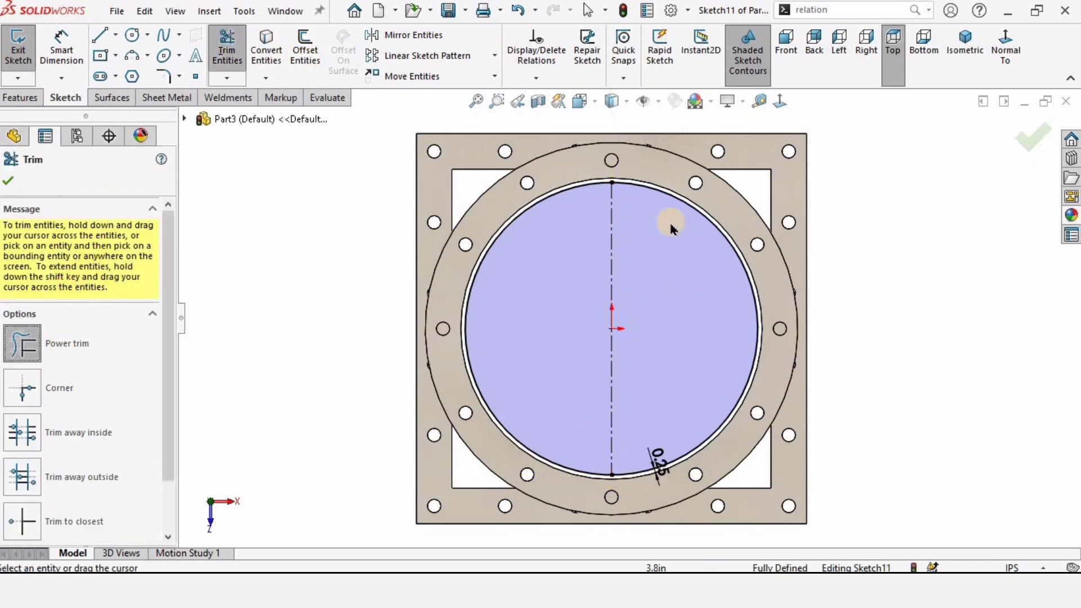
drag(677, 210, 708, 202)
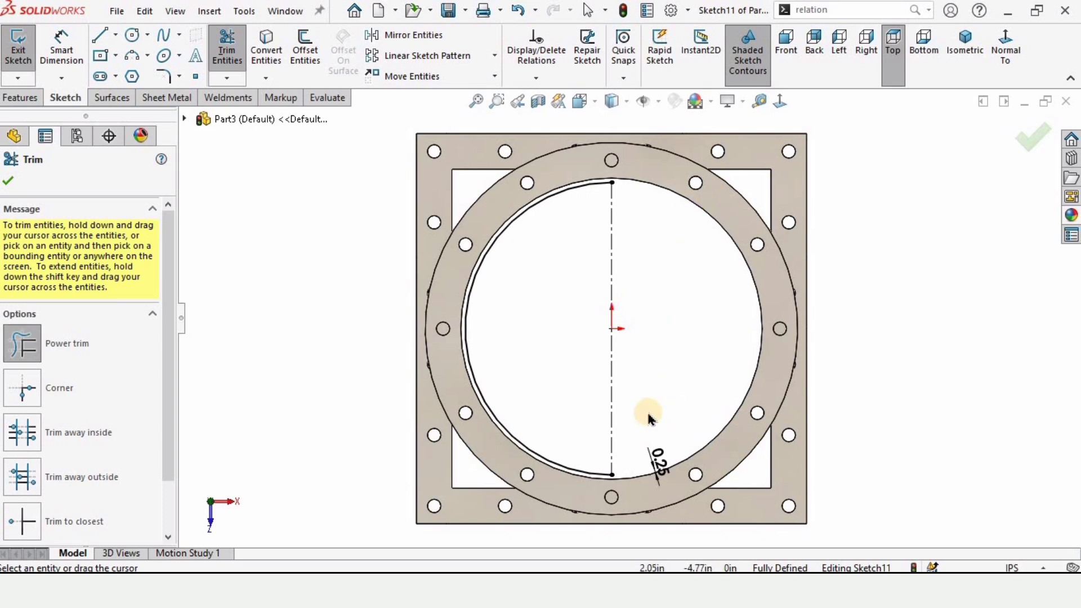
scroll(647, 422, up, 1)
scroll(646, 416, down, 2)
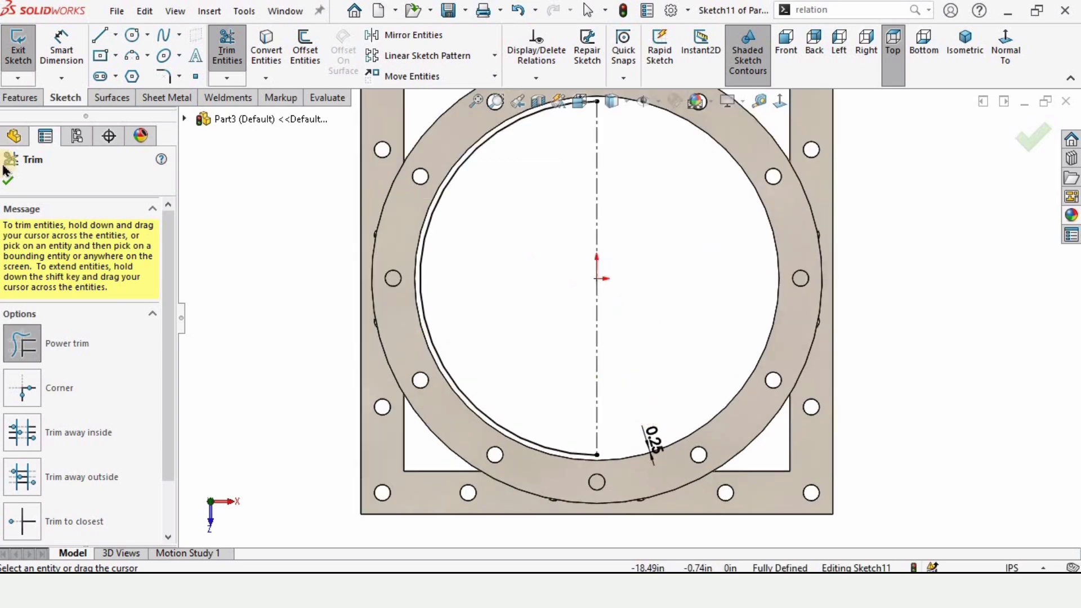
click(11, 180)
key(f)
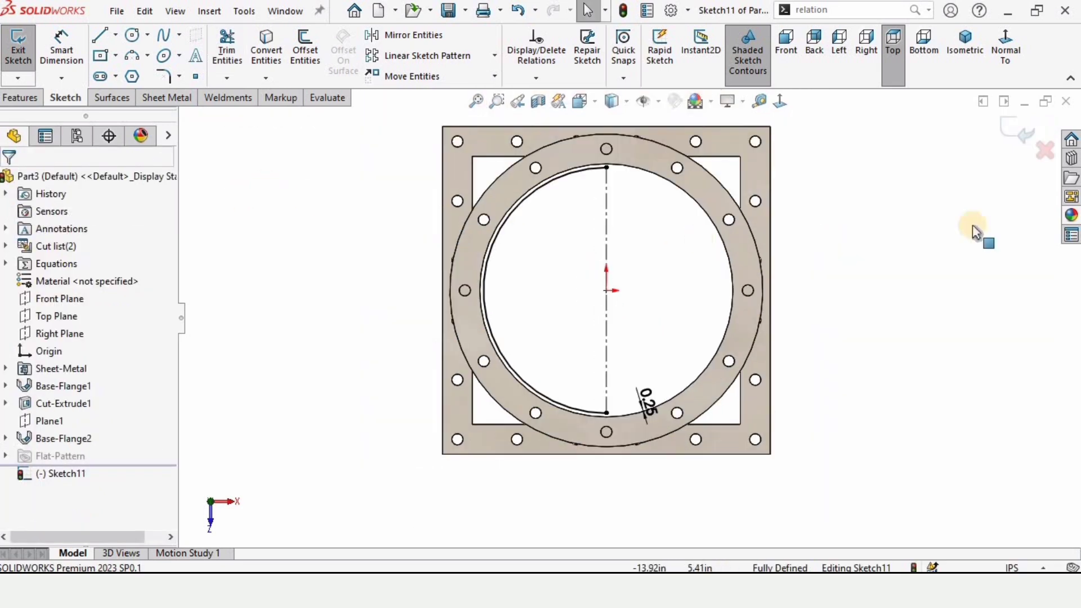
click(1007, 132)
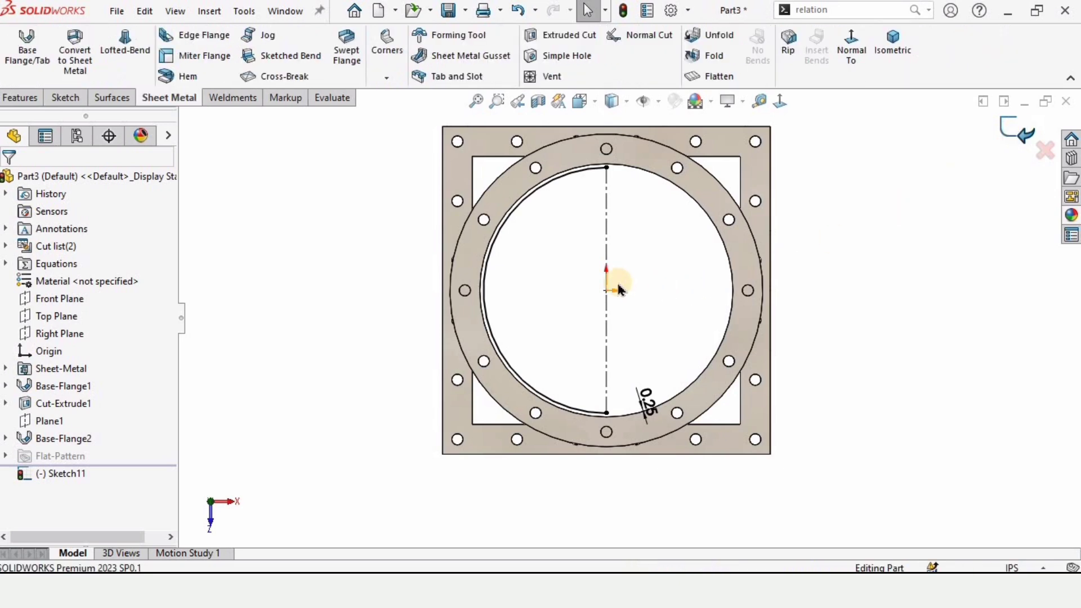
- Start a new sketch on the Top Plane and view it normal to the plane from the square frame's side
middle_drag(603, 273, 473, 314)
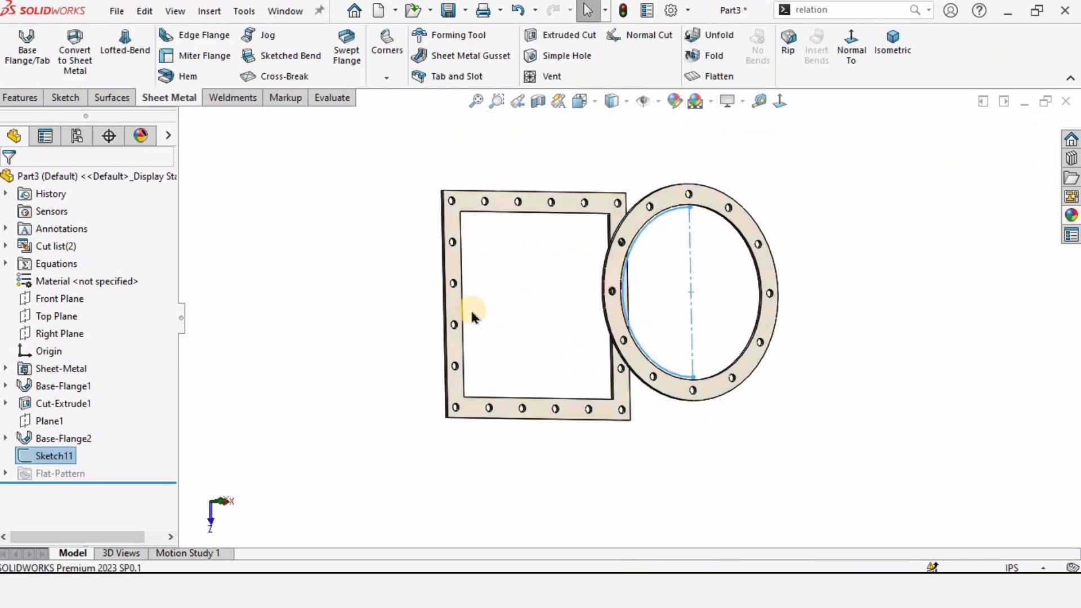
click(57, 317)
middle_drag(505, 242, 361, 280)
right_click(44, 321)
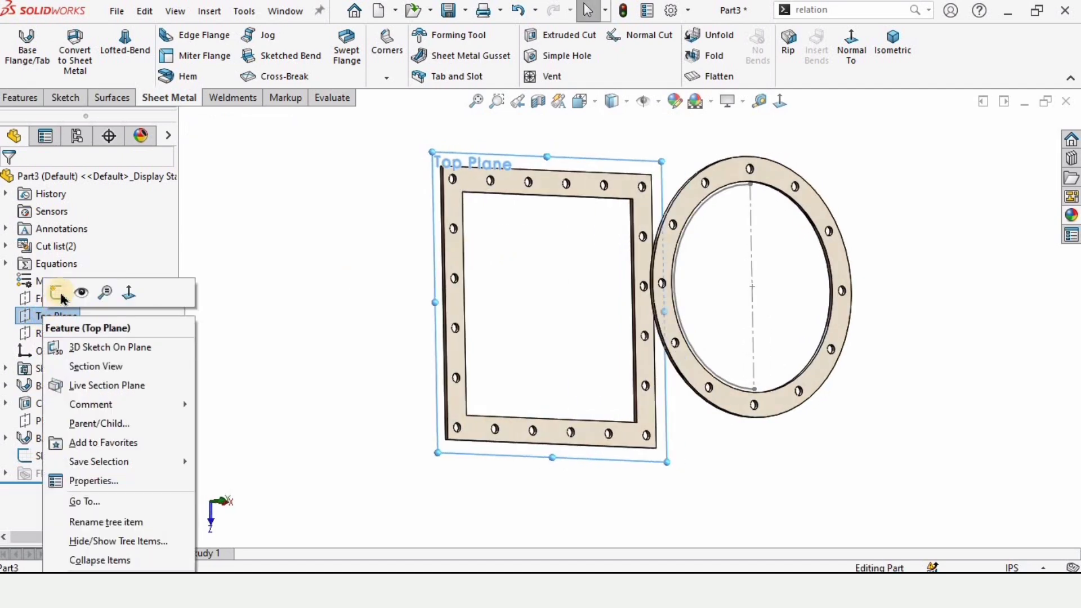
click(163, 291)
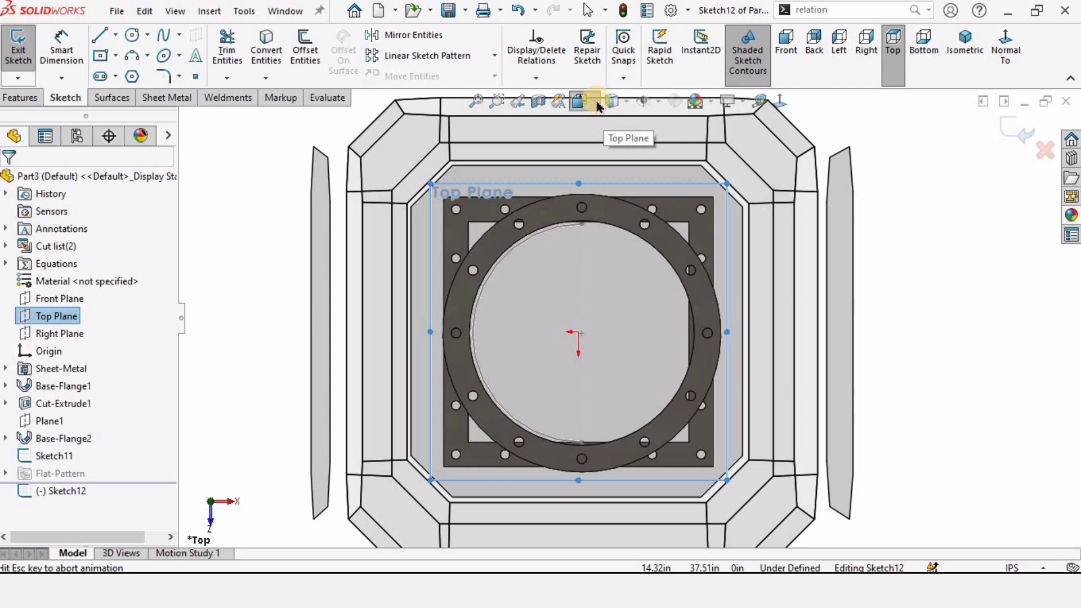
click(586, 102)
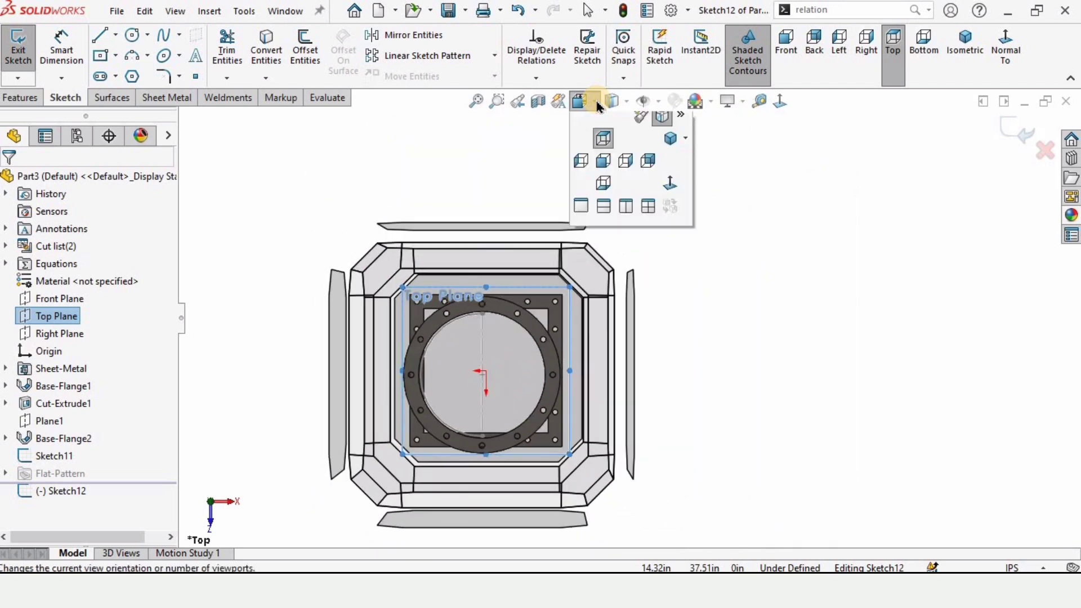
click(669, 191)
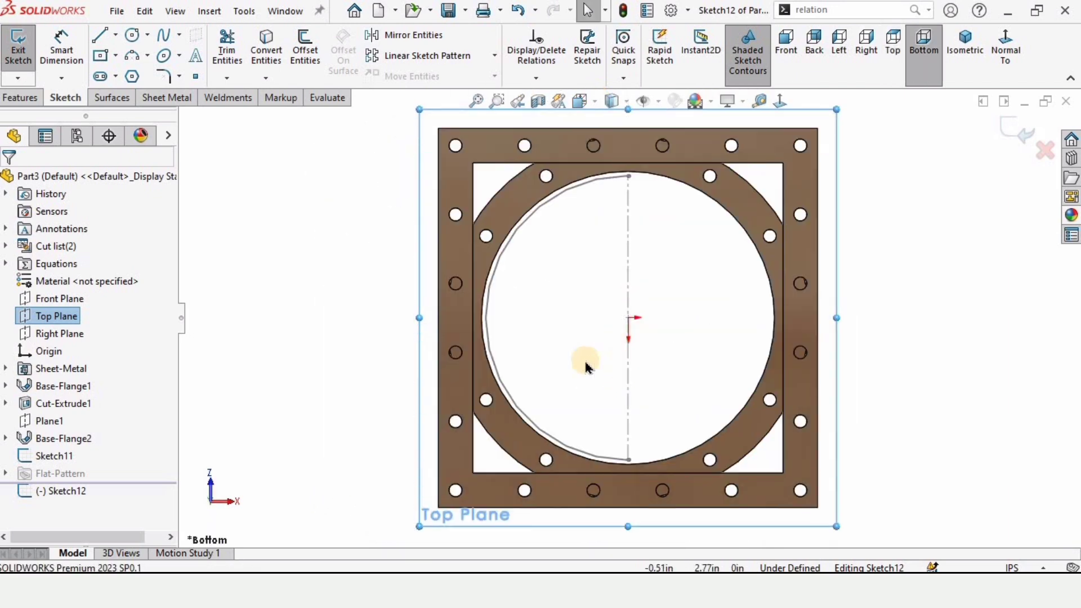
click(388, 327)
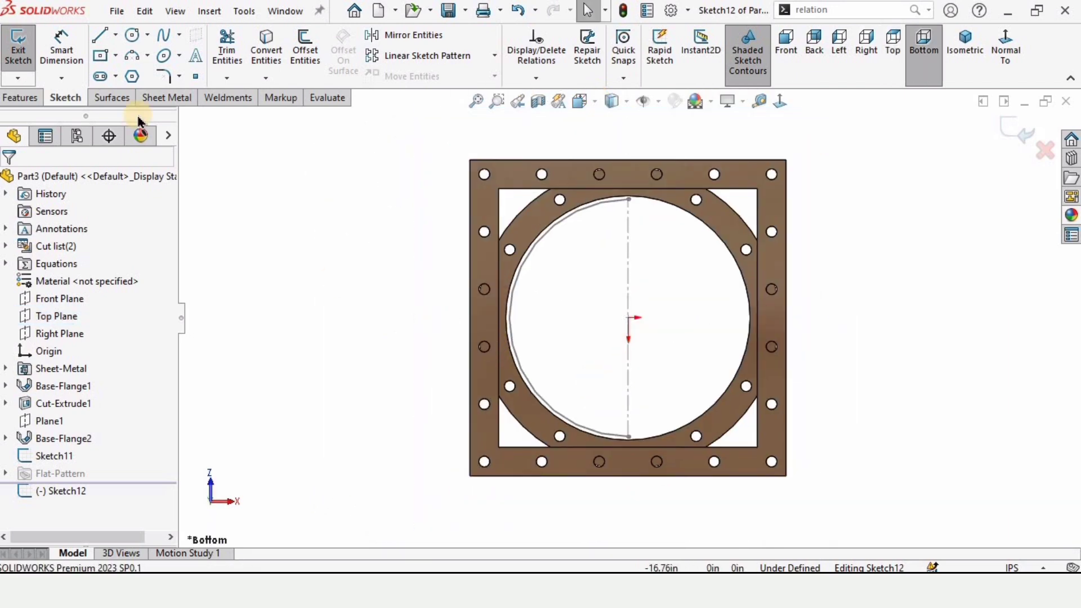
- Offset the four inner edges of the square frame inward by 0.25 in with a reversed Offset Entities
click(304, 54)
scroll(613, 263, down, 2)
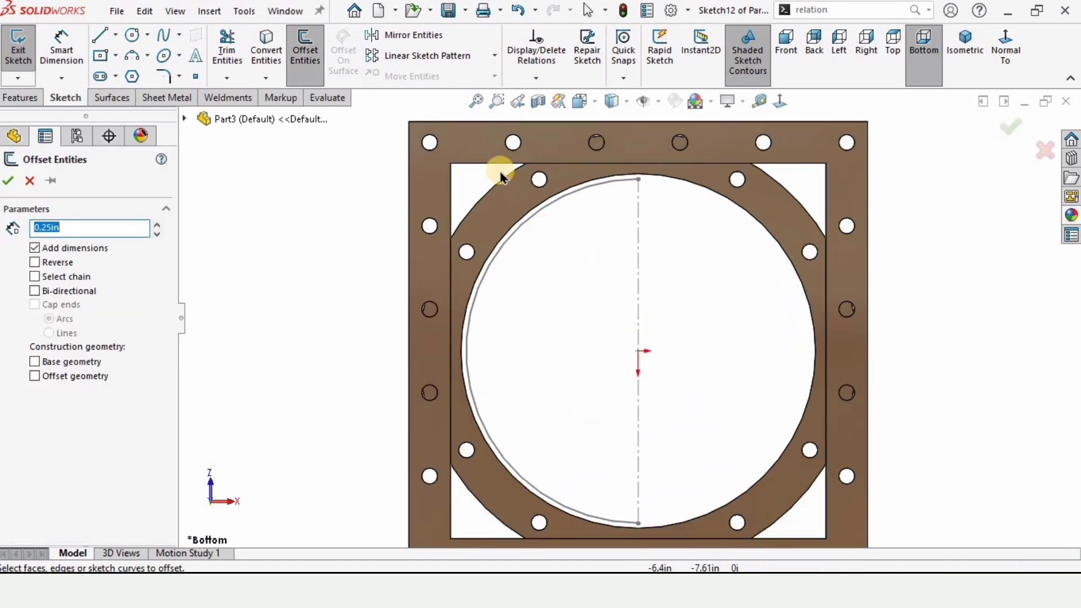
click(475, 166)
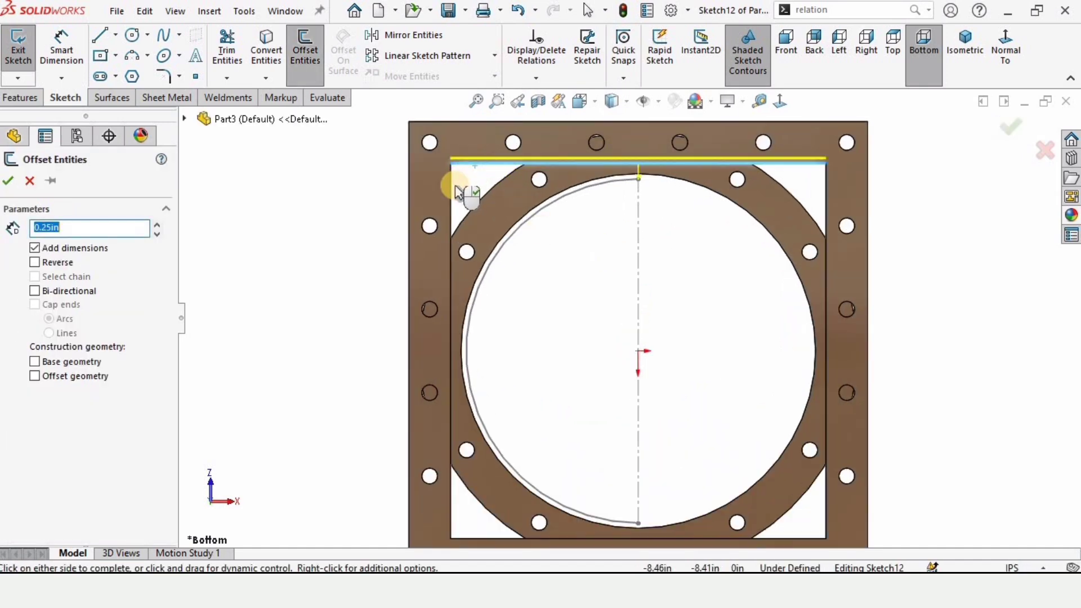
click(452, 191)
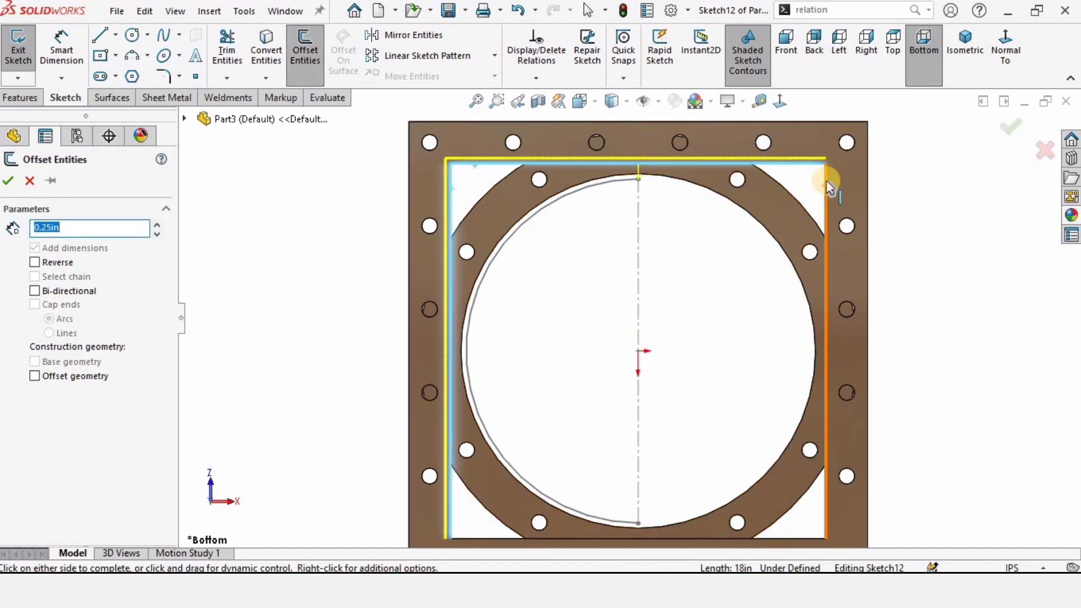
click(795, 334)
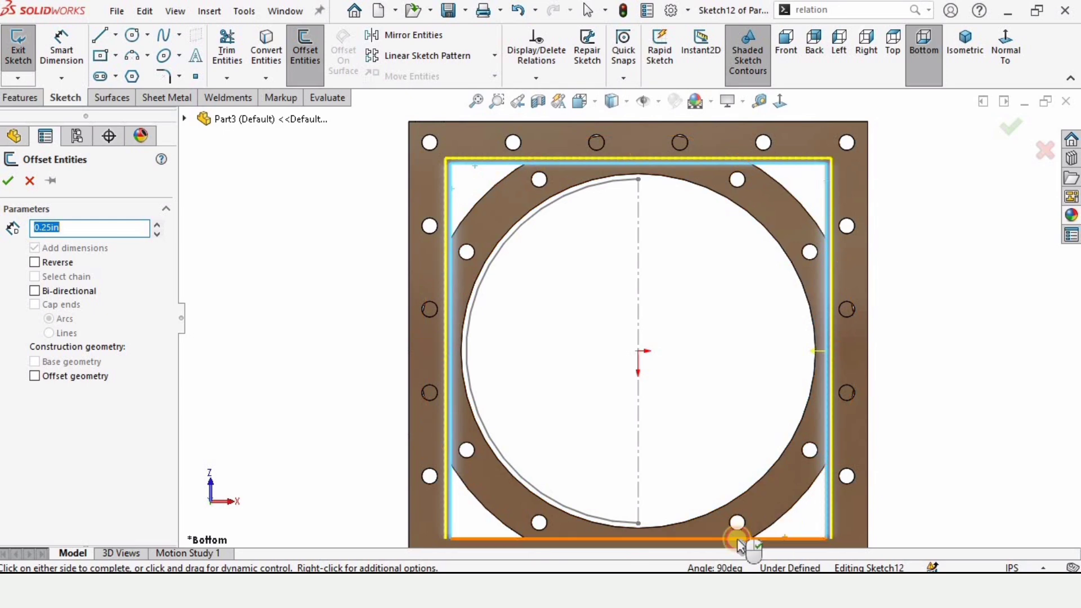
click(763, 540)
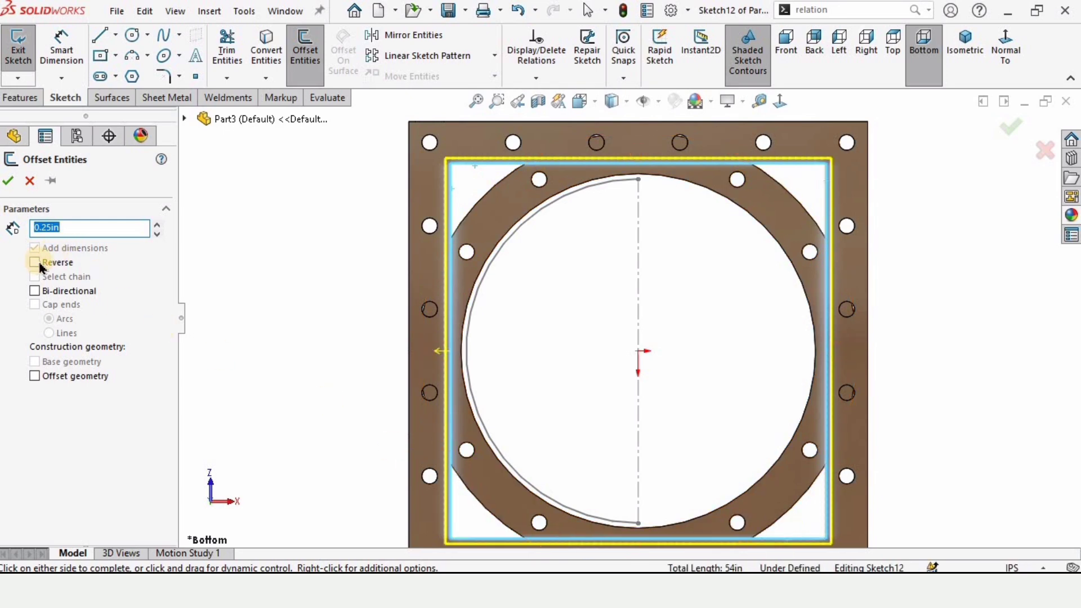
click(147, 256)
scroll(468, 183, down, 2)
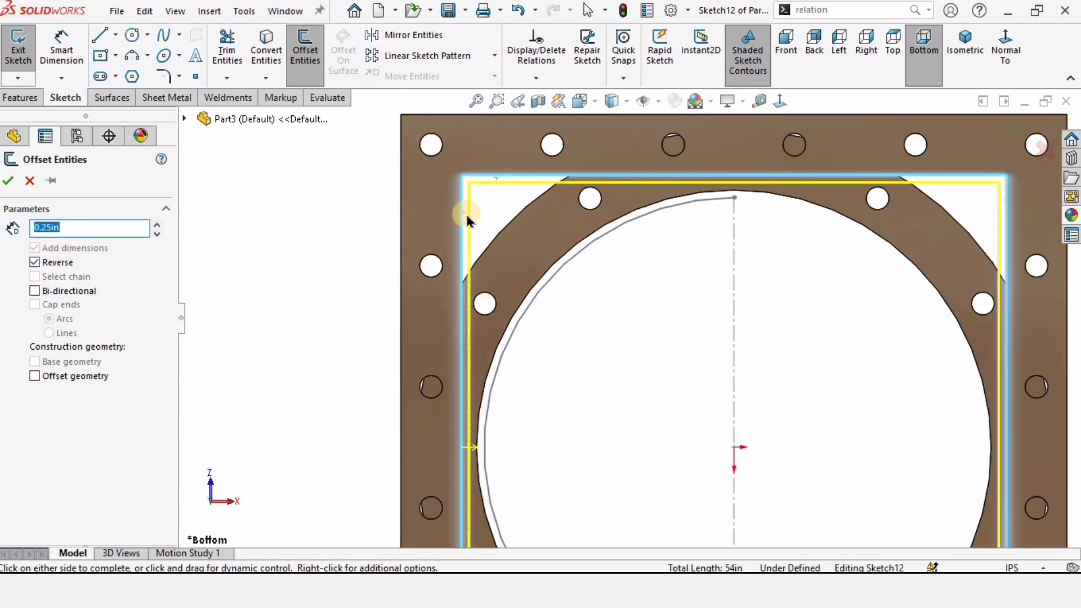
scroll(558, 309, up, 2)
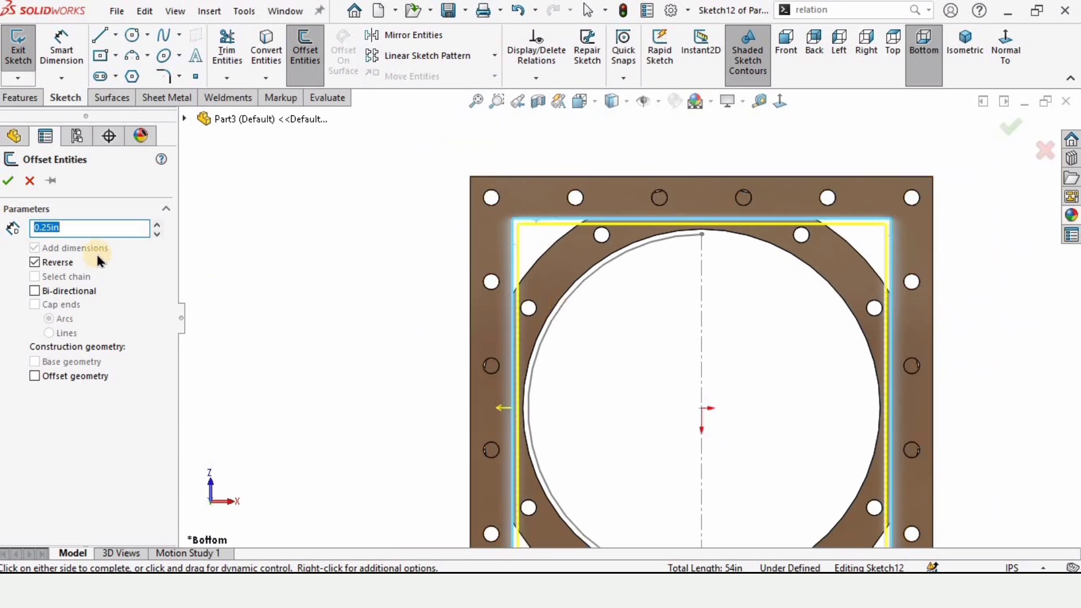
click(7, 181)
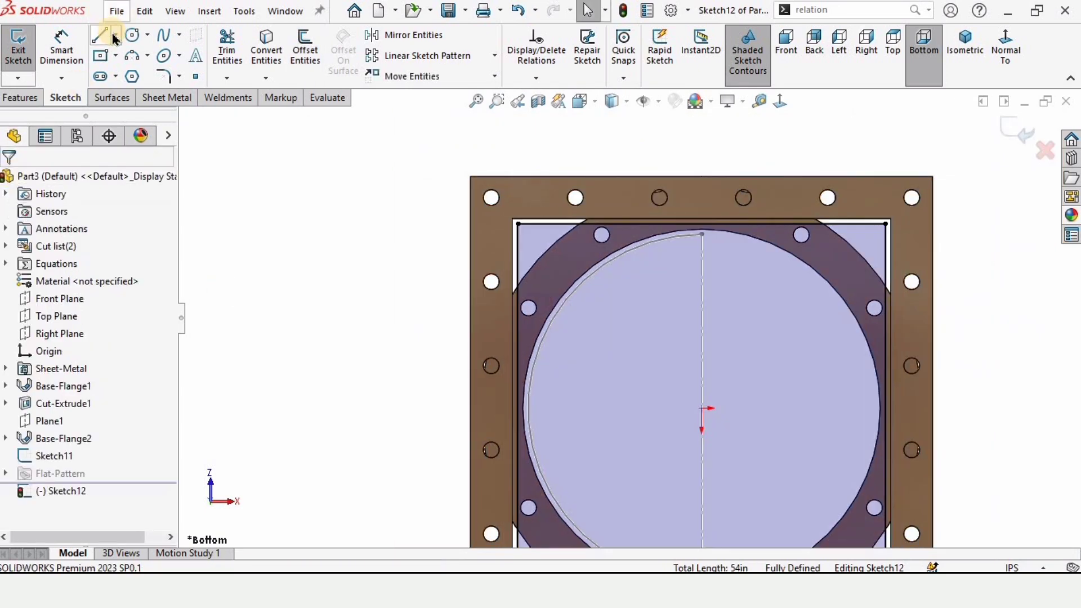
- Sketch a vertical centerline from the midpoint of the offset square's top line to the bottom line
click(116, 37)
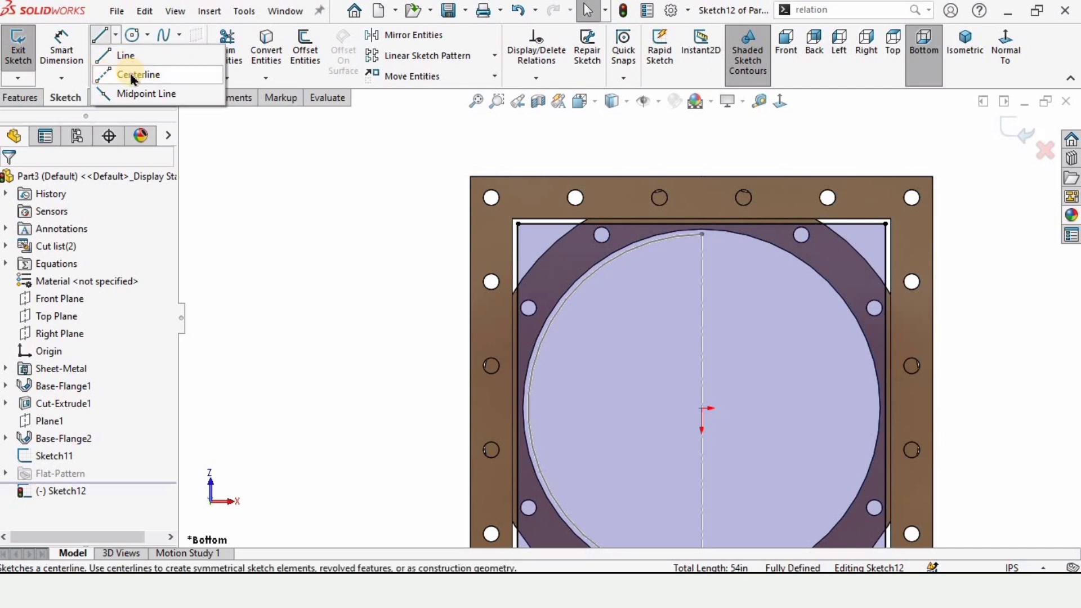
click(133, 75)
scroll(632, 212, down, 1)
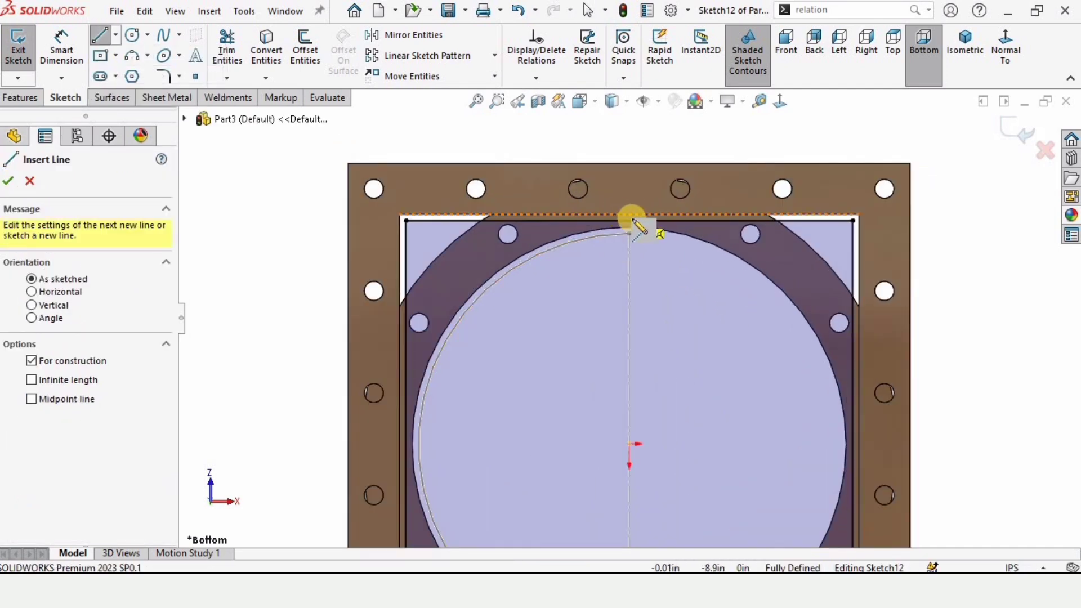
click(629, 220)
scroll(646, 282, up, 2)
scroll(601, 372, down, 4)
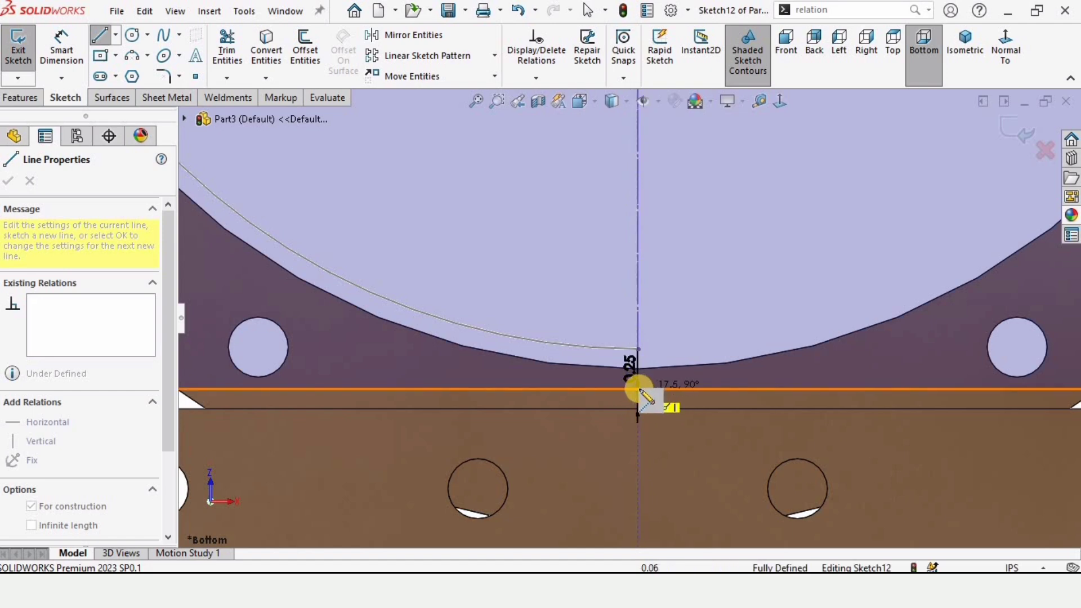
click(638, 390)
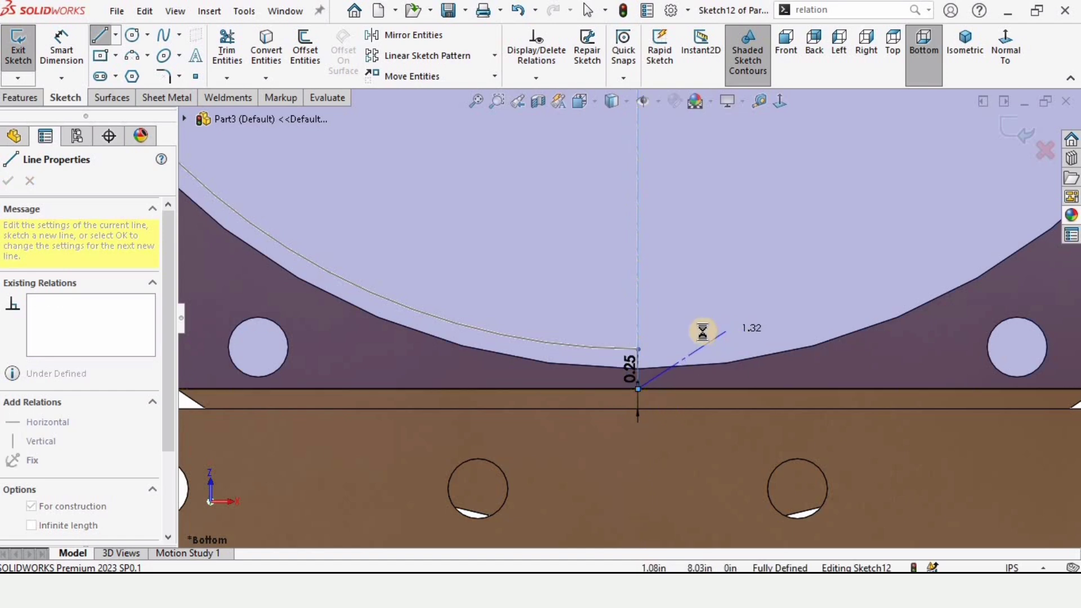
key(Escape)
scroll(652, 188, up, 5)
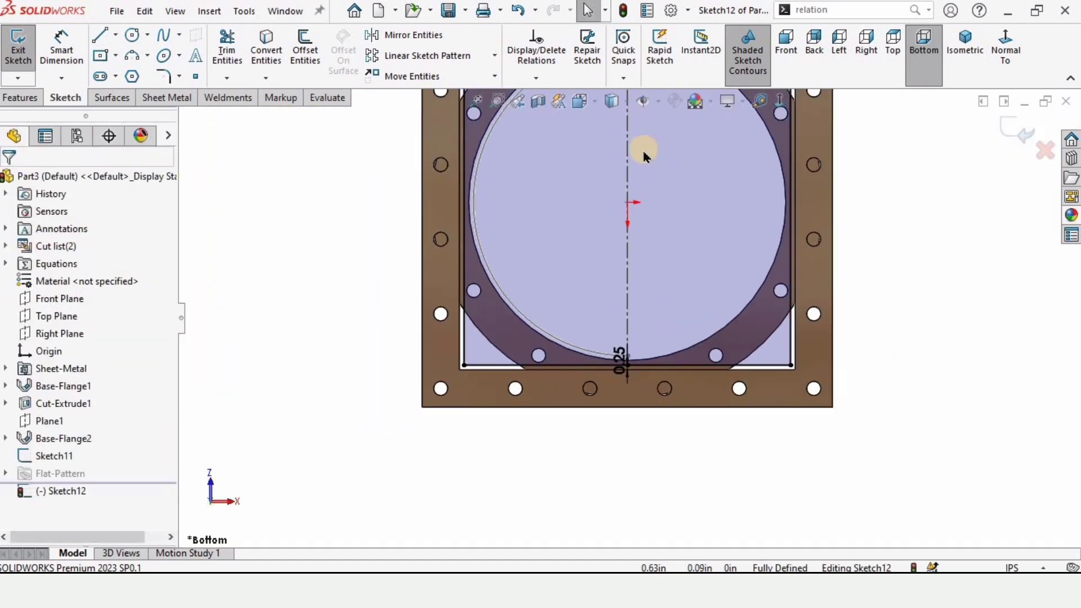
scroll(644, 152, down, 1)
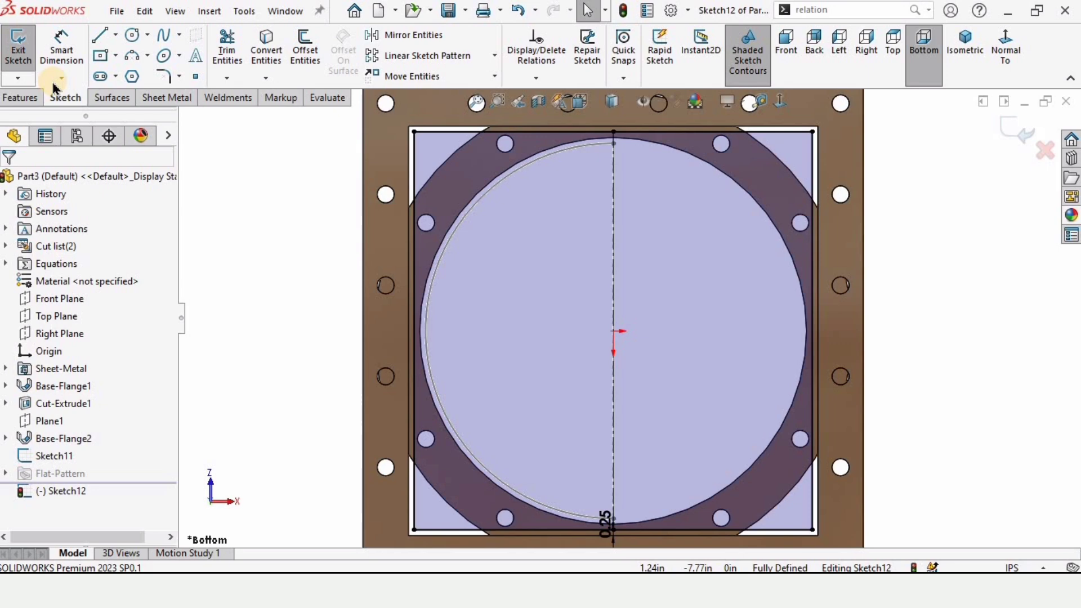
- Power trim the half of the offset square to the right of the centerline and exit the sketch
click(224, 48)
scroll(623, 152, down, 6)
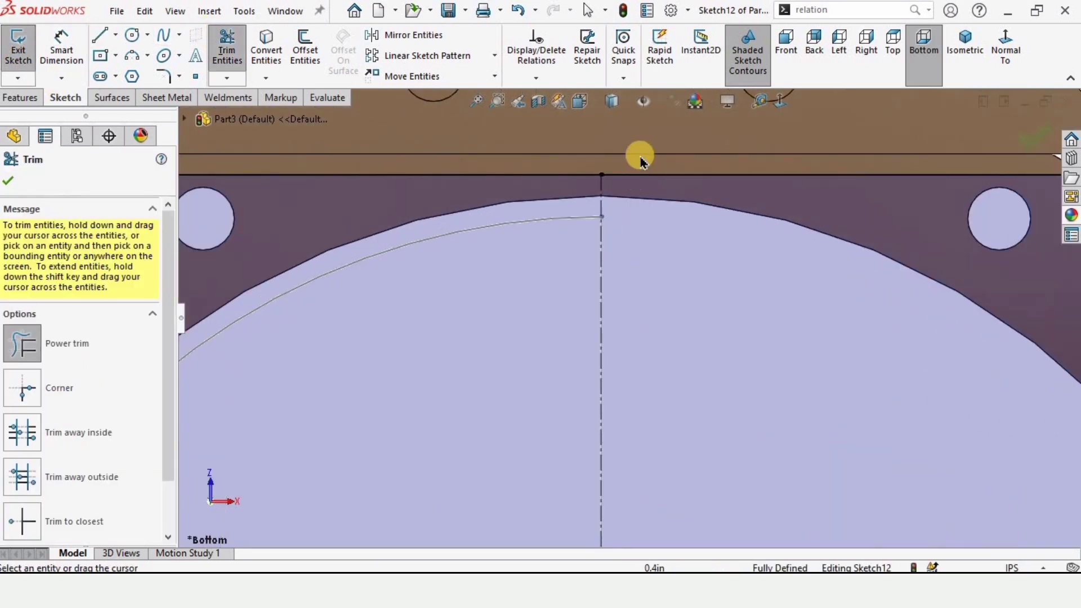
scroll(657, 190, up, 6)
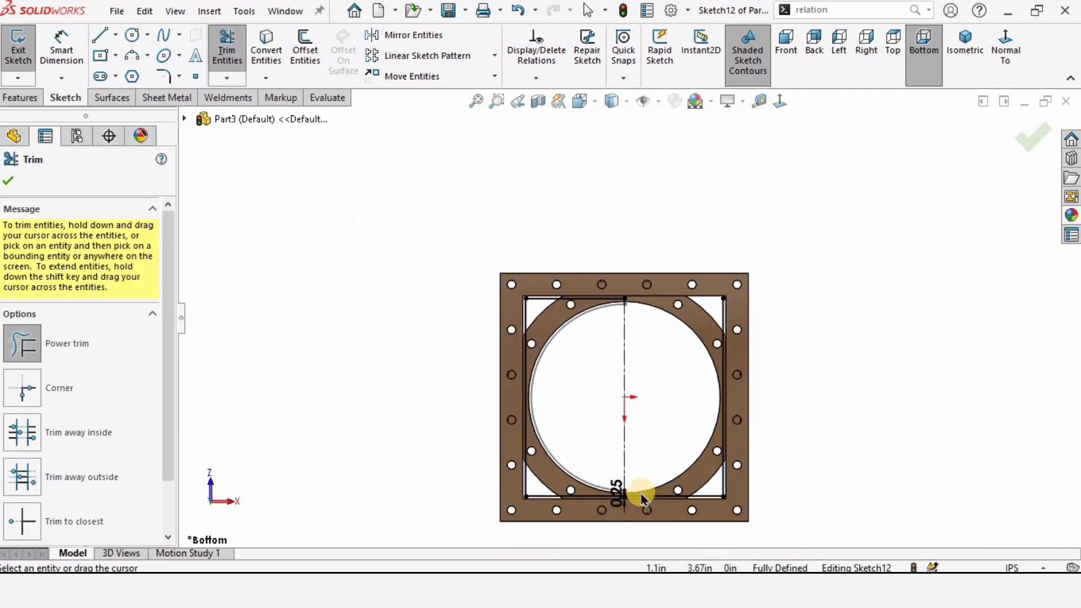
scroll(701, 383, down, 3)
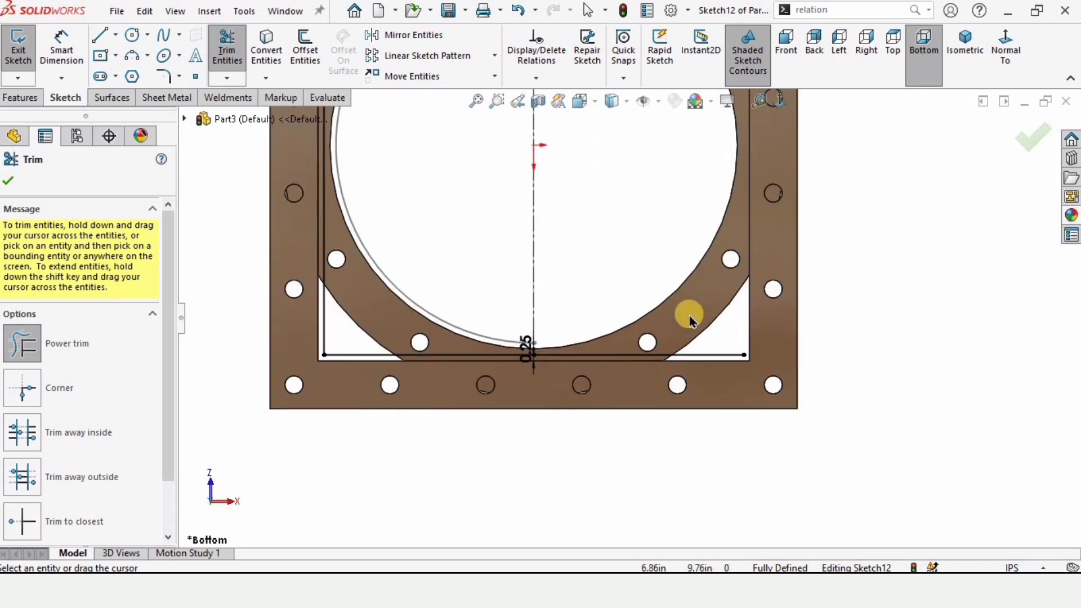
scroll(541, 363, down, 3)
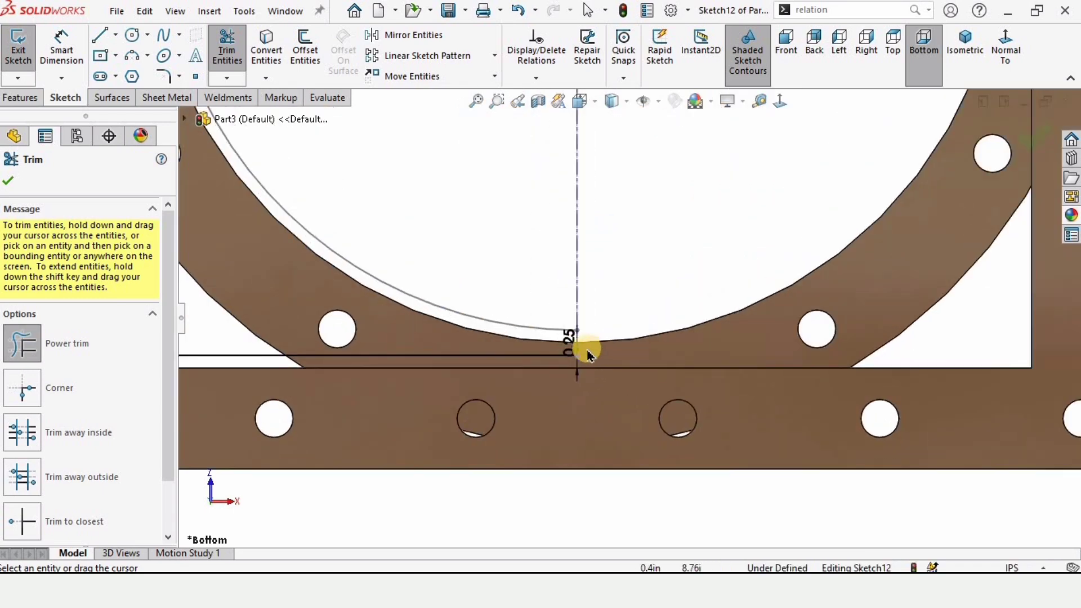
scroll(635, 145, up, 5)
key(f)
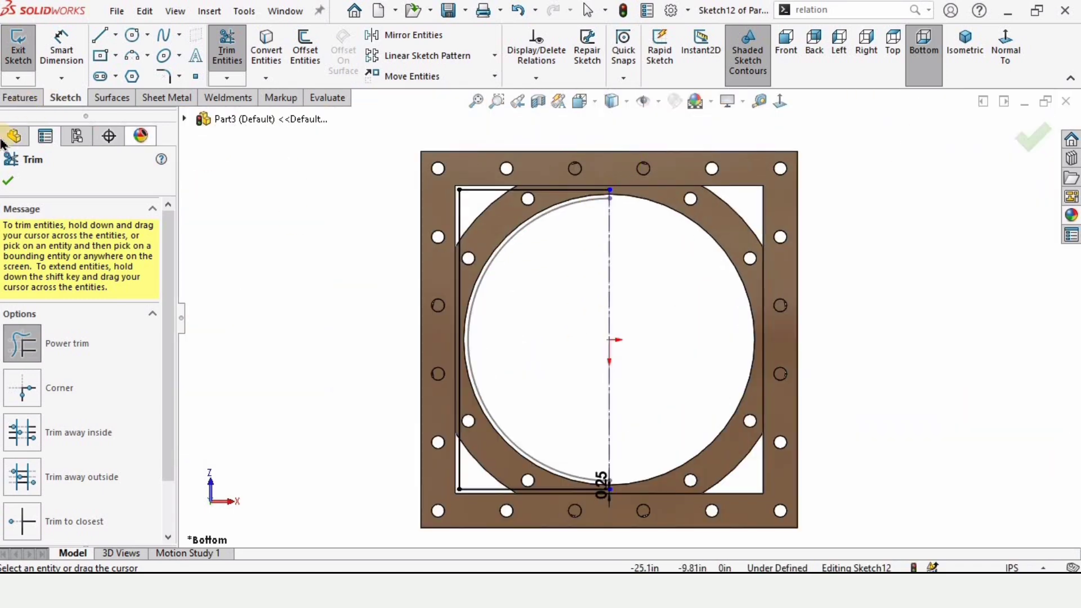
key(Escape)
scroll(588, 197, down, 2)
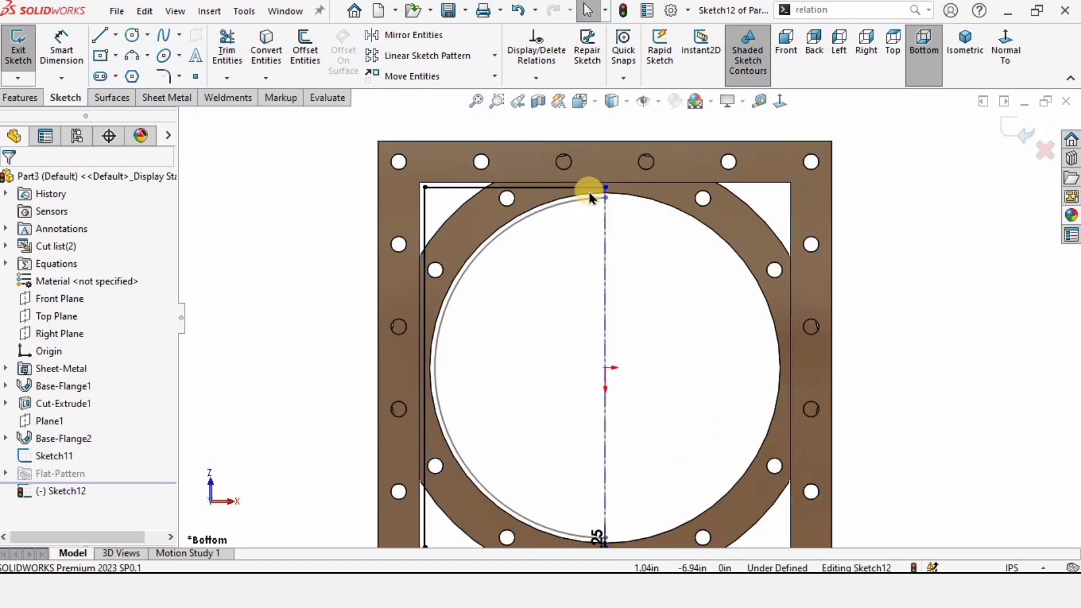
click(417, 186)
scroll(437, 373, up, 2)
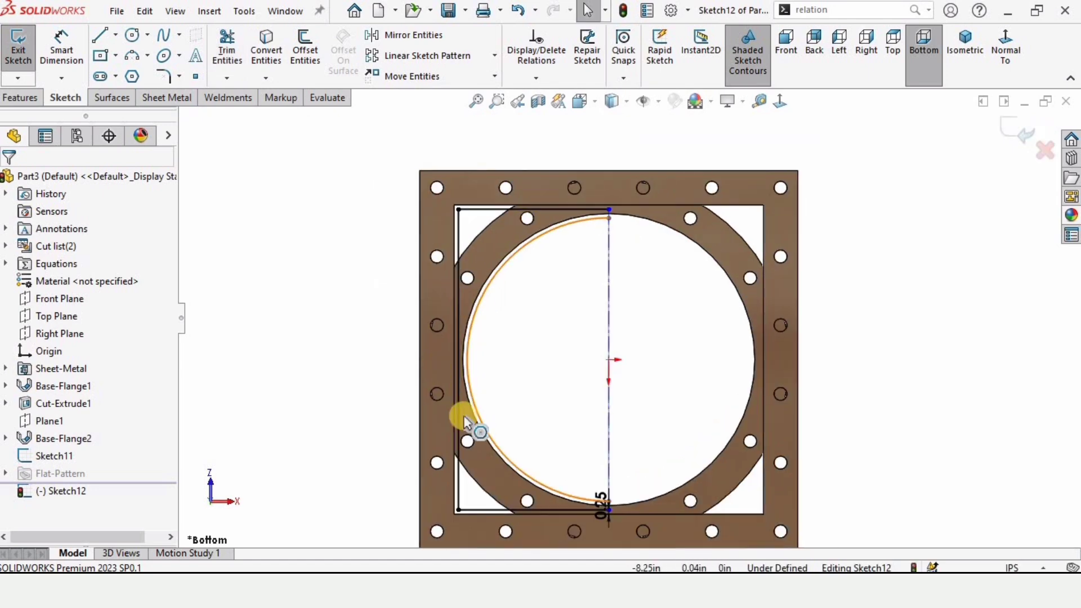
click(458, 509)
click(587, 522)
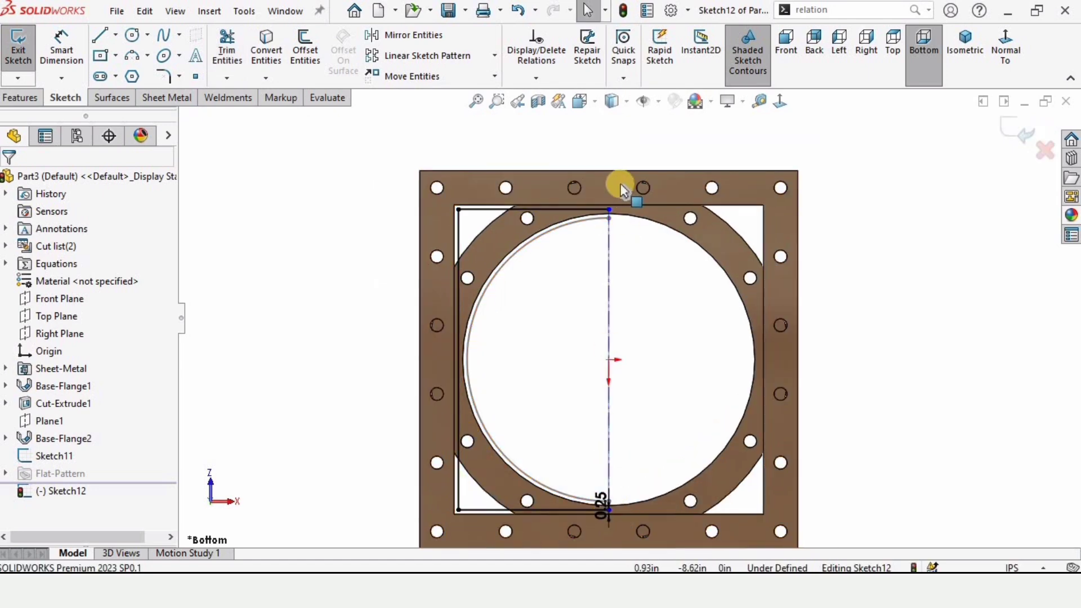
click(1015, 130)
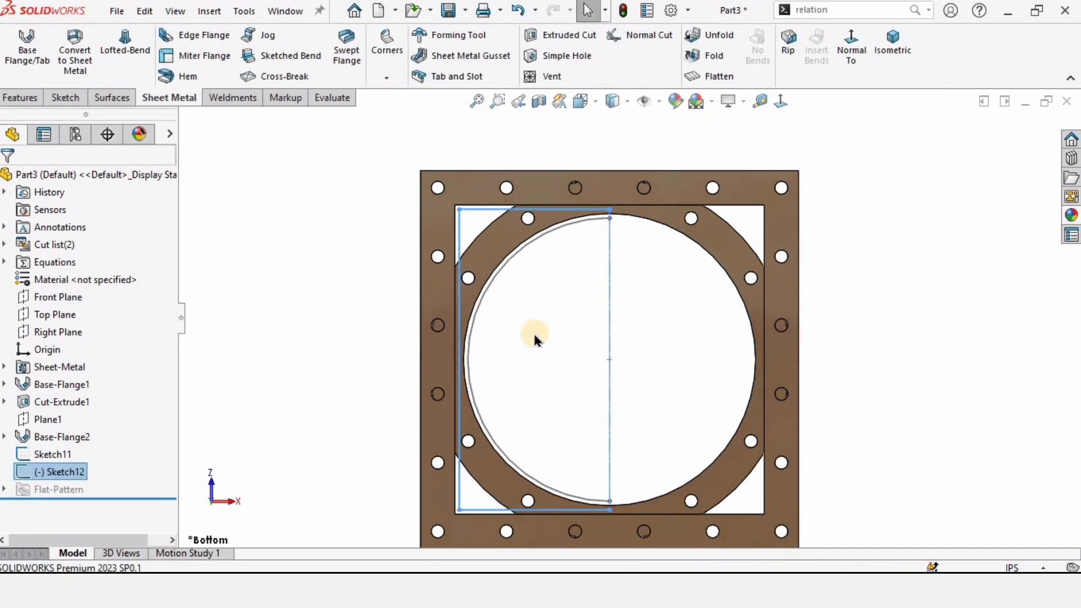
- Create a Lofted-Bend between the half-square and half-circle profiles using the Bent manufacturing method and chord tolerance faceting
key(z)
middle_drag(609, 304, 552, 287)
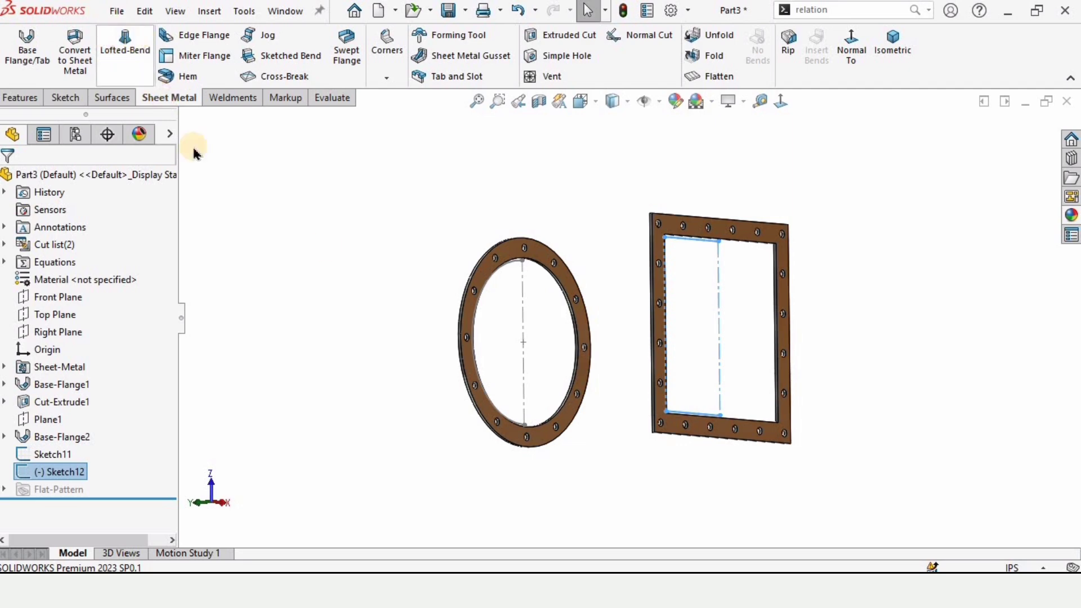
click(134, 82)
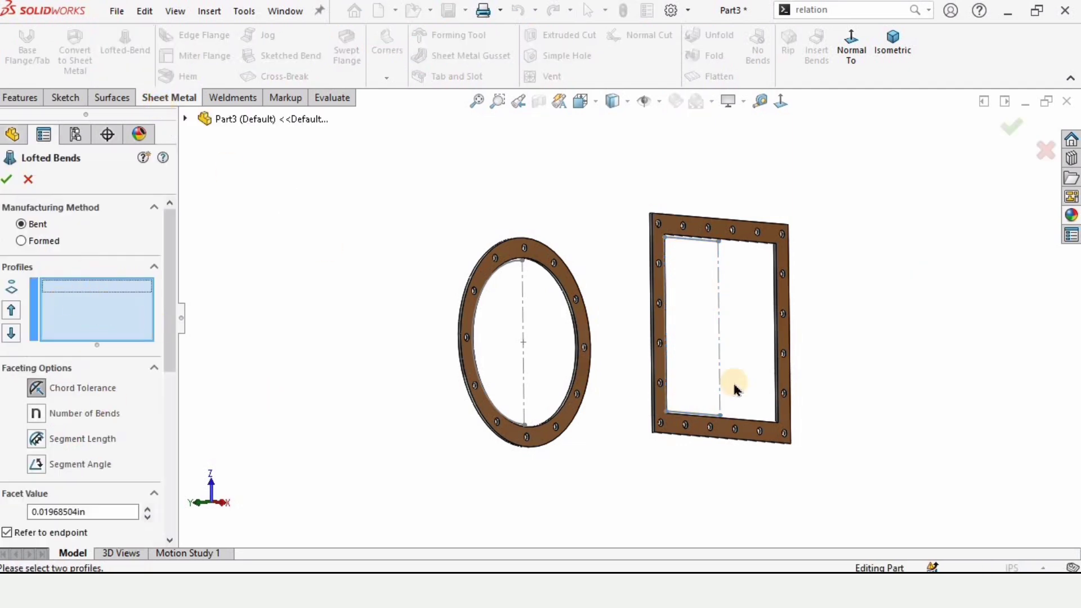
scroll(717, 360, down, 2)
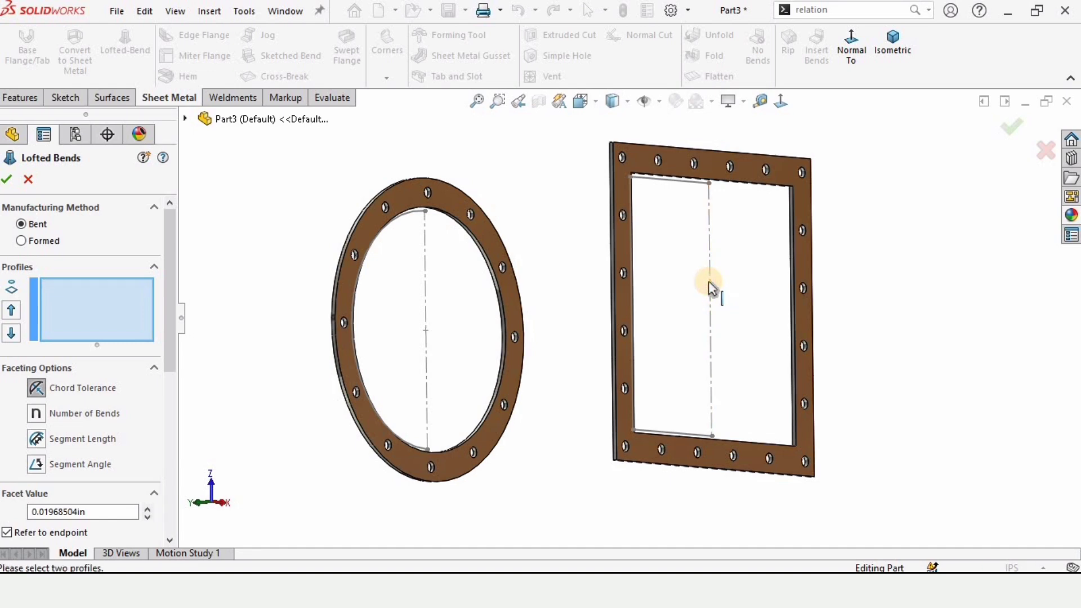
click(709, 284)
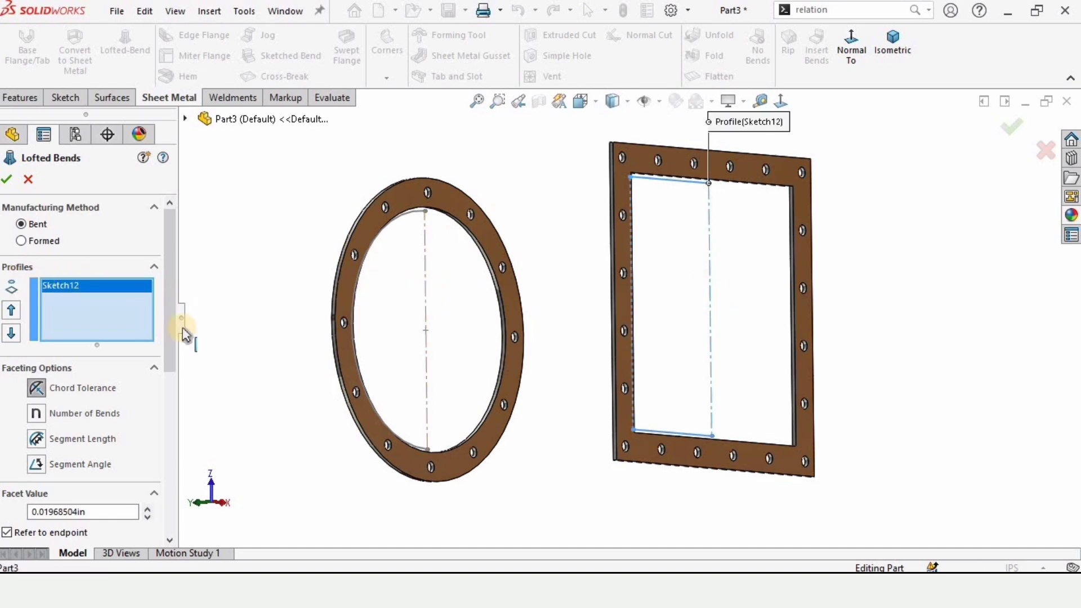
middle_drag(647, 340, 668, 179)
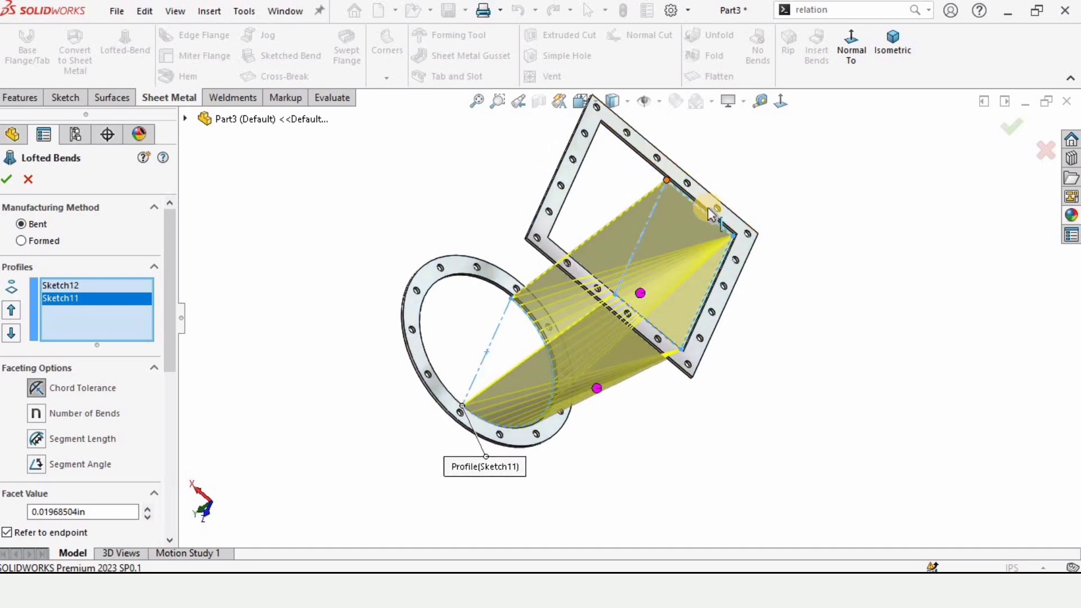
middle_drag(646, 323, 557, 321)
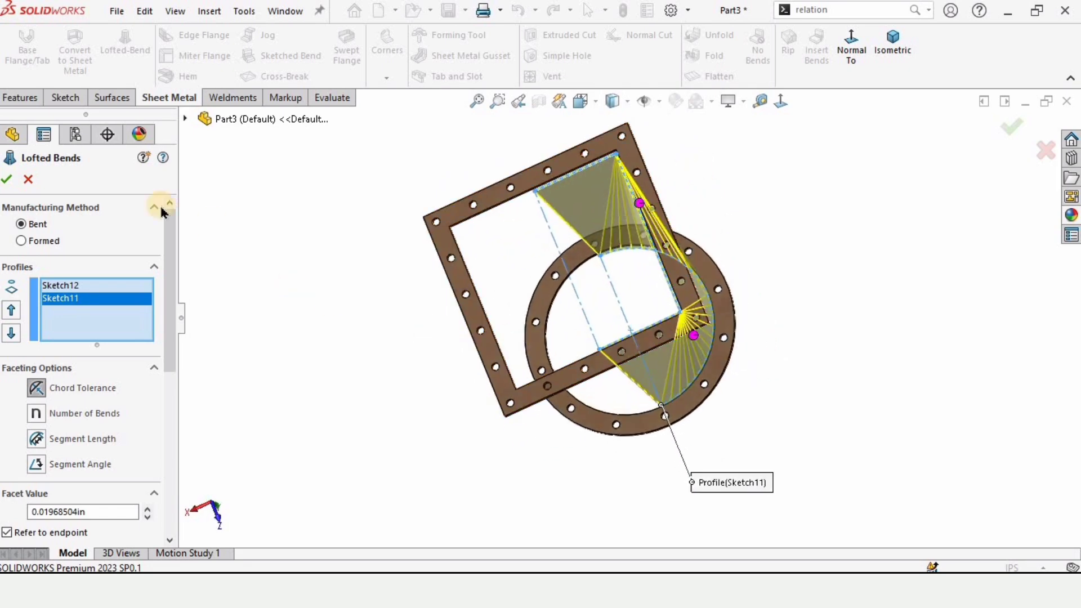
click(23, 242)
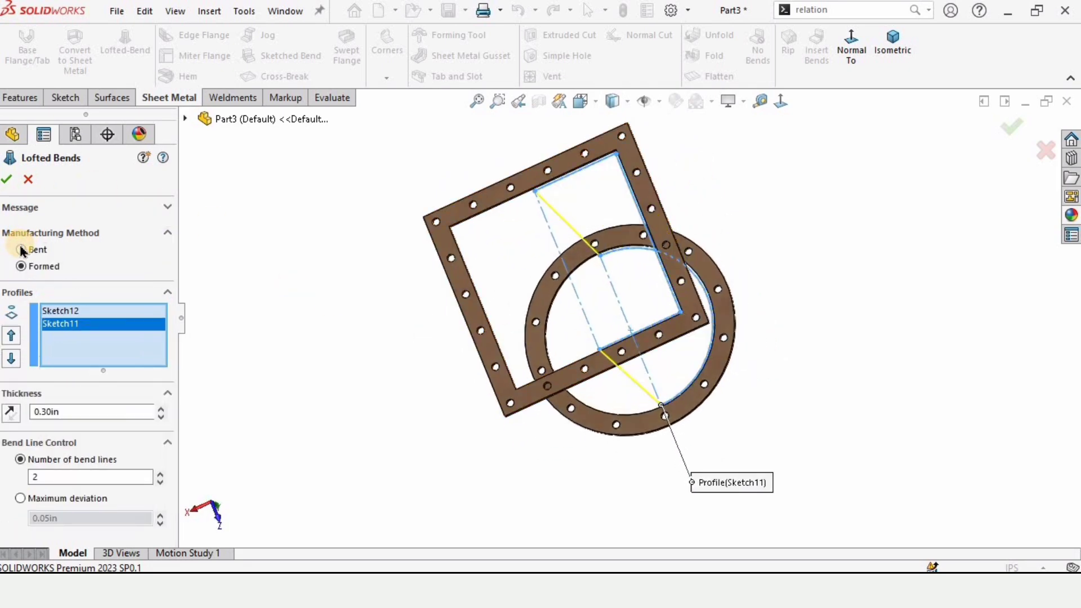
click(21, 249)
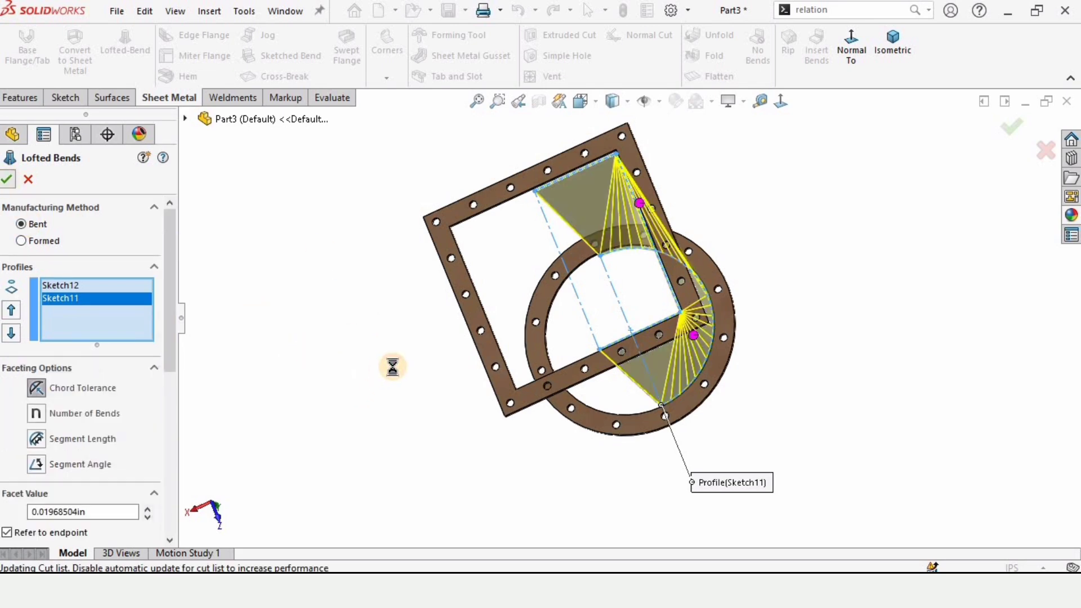
middle_drag(557, 285, 567, 365)
scroll(623, 347, down, 3)
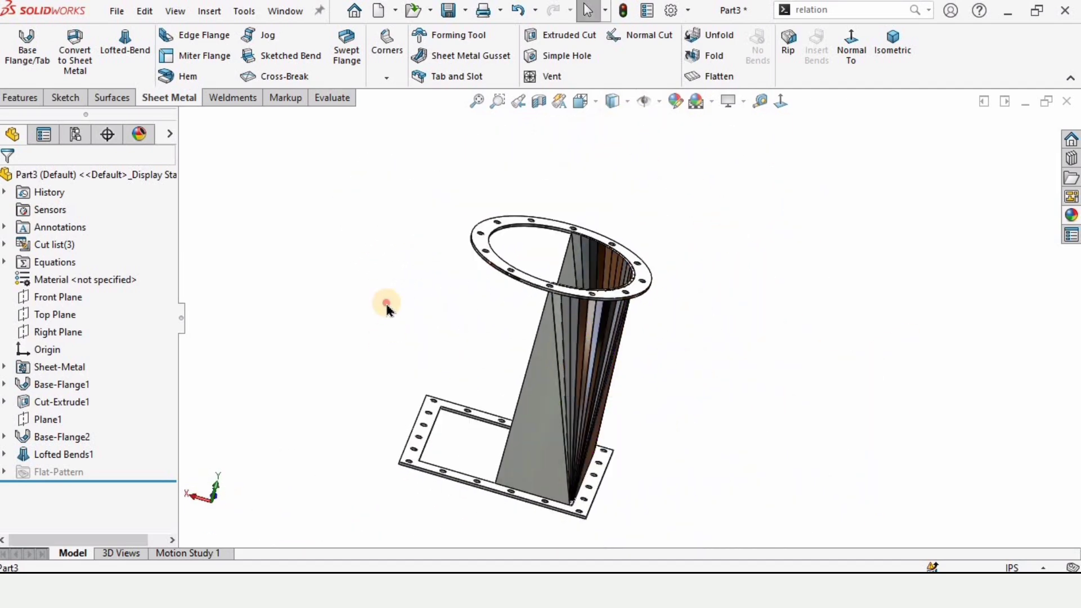
- Start a Mirror feature with the Right Plane as the mirror plane
click(56, 334)
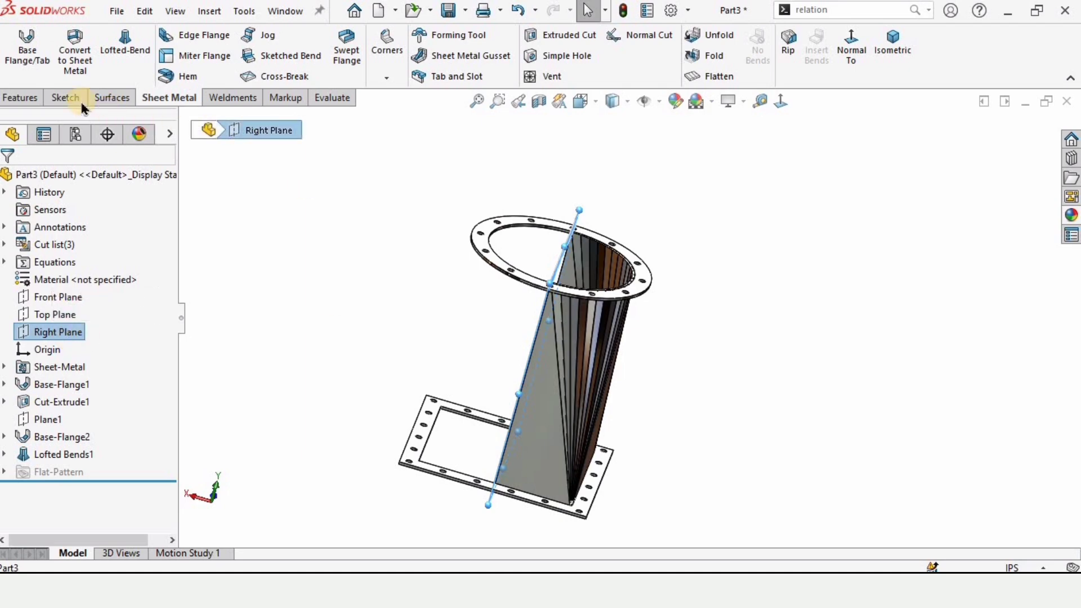
click(21, 98)
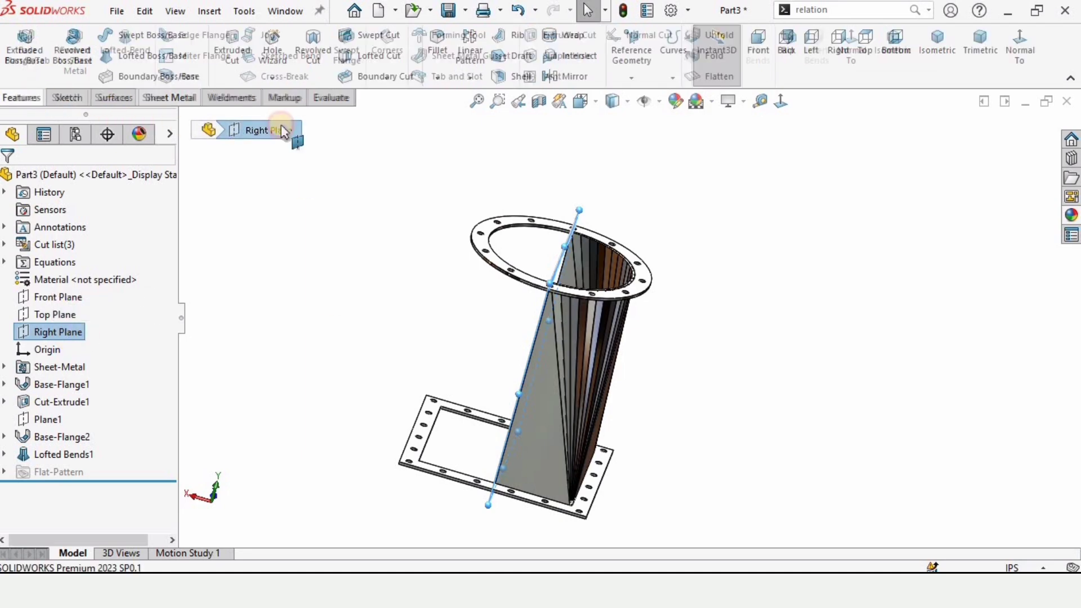
click(574, 78)
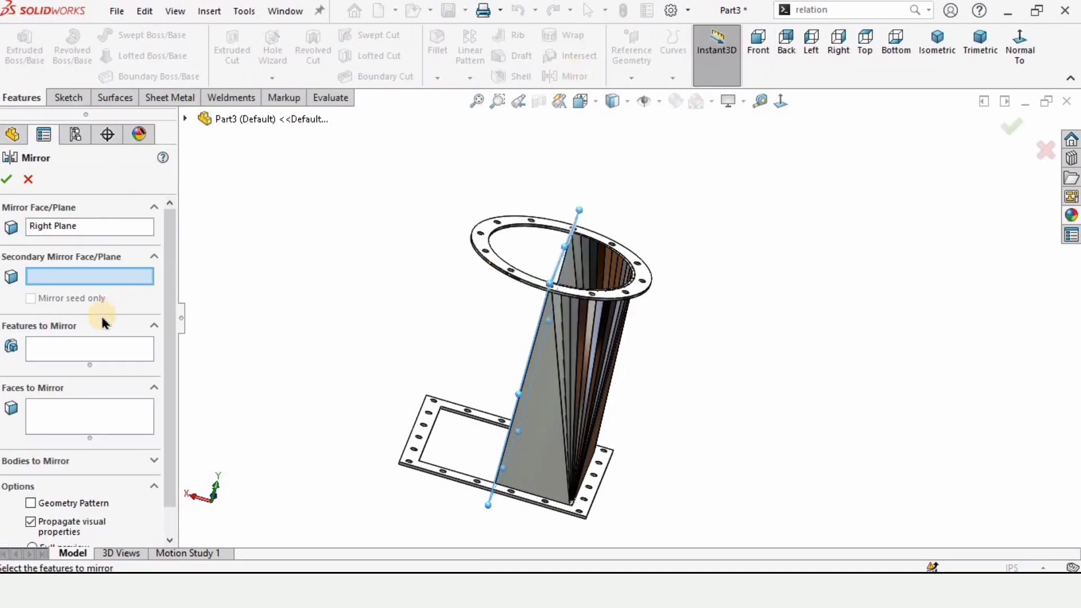
- Try to select the lofted bend as the feature to mirror
click(65, 350)
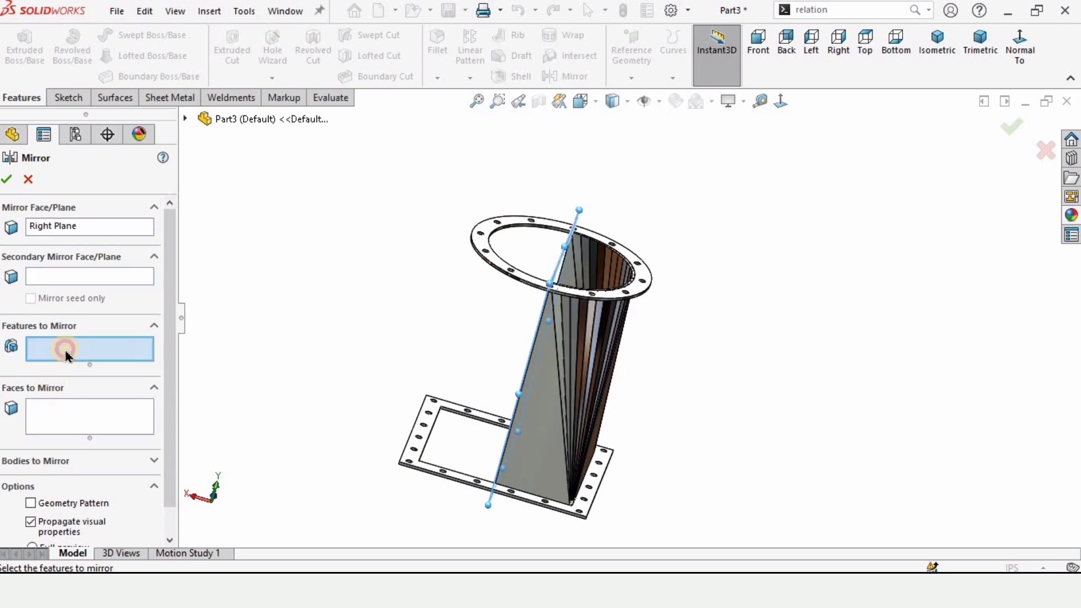
scroll(586, 366, down, 5)
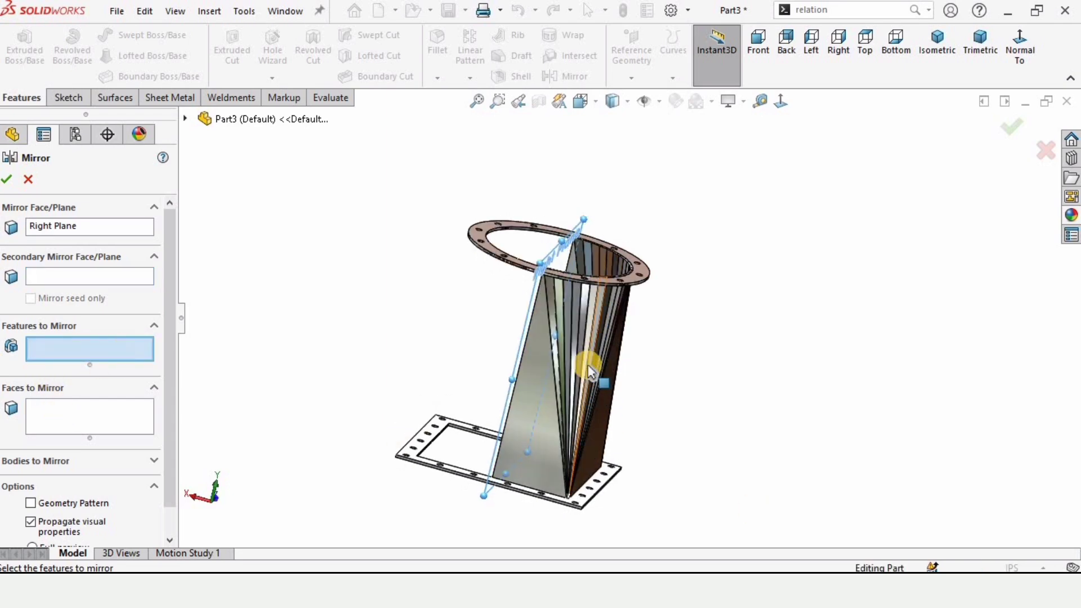
click(586, 353)
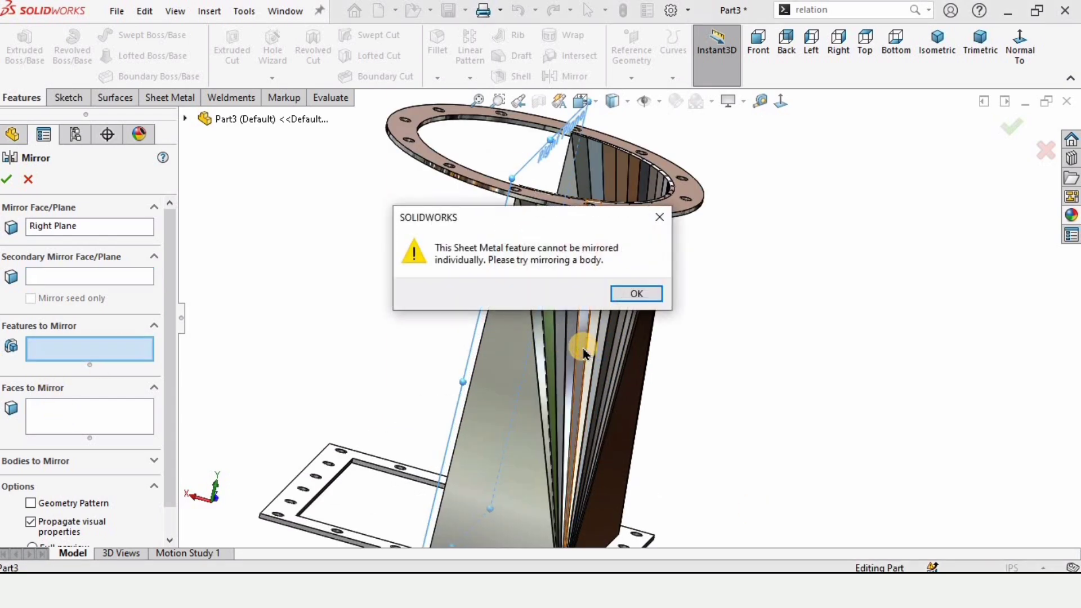
click(630, 294)
scroll(557, 439, up, 3)
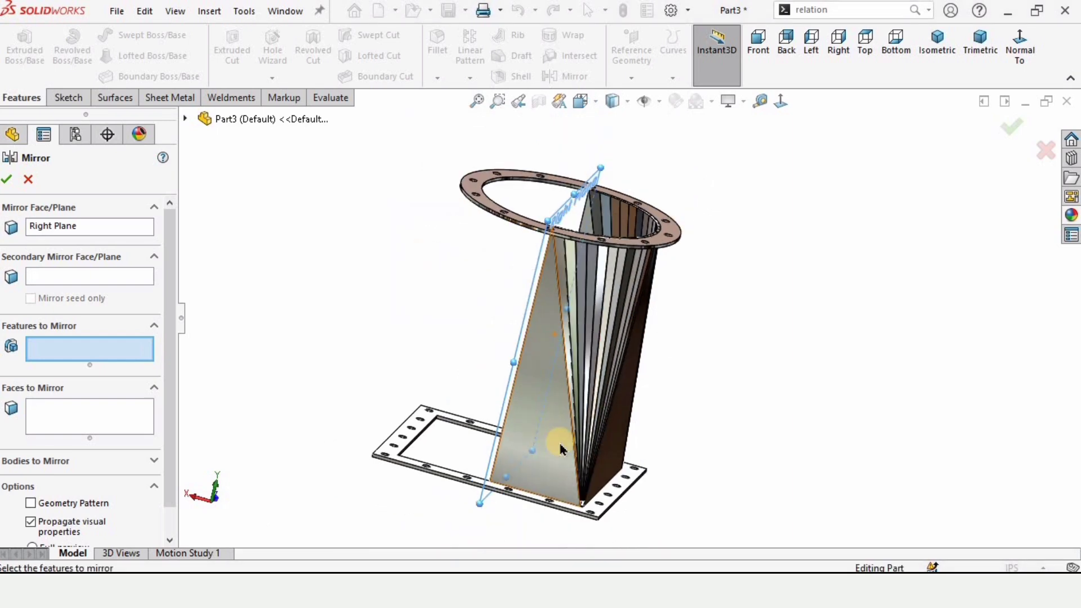
- Mirror the lofted bend as a body about the Right Plane, without merging solids
click(185, 119)
click(62, 460)
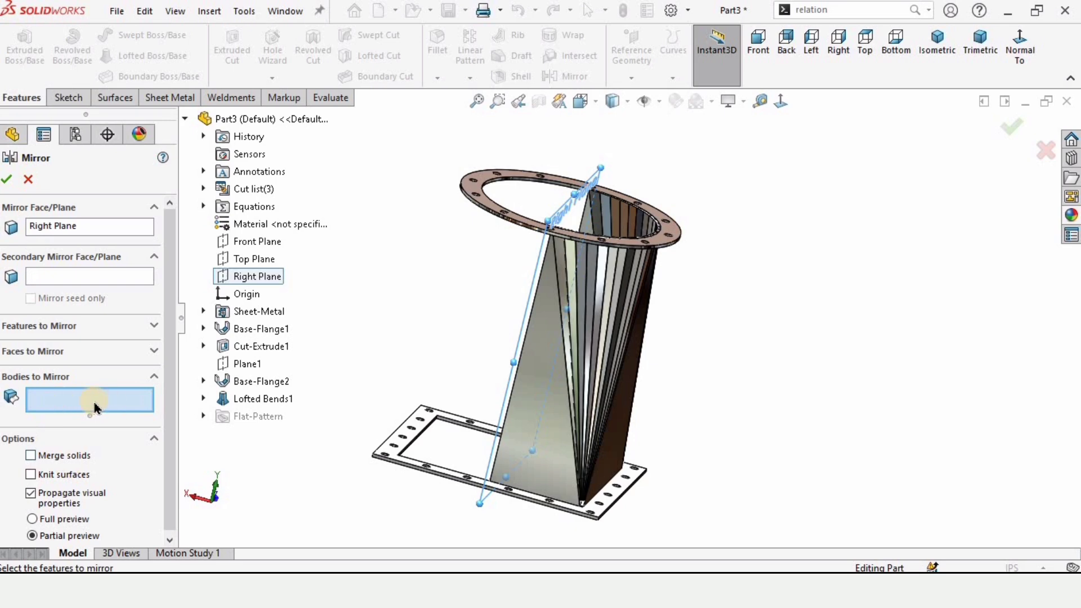
click(585, 368)
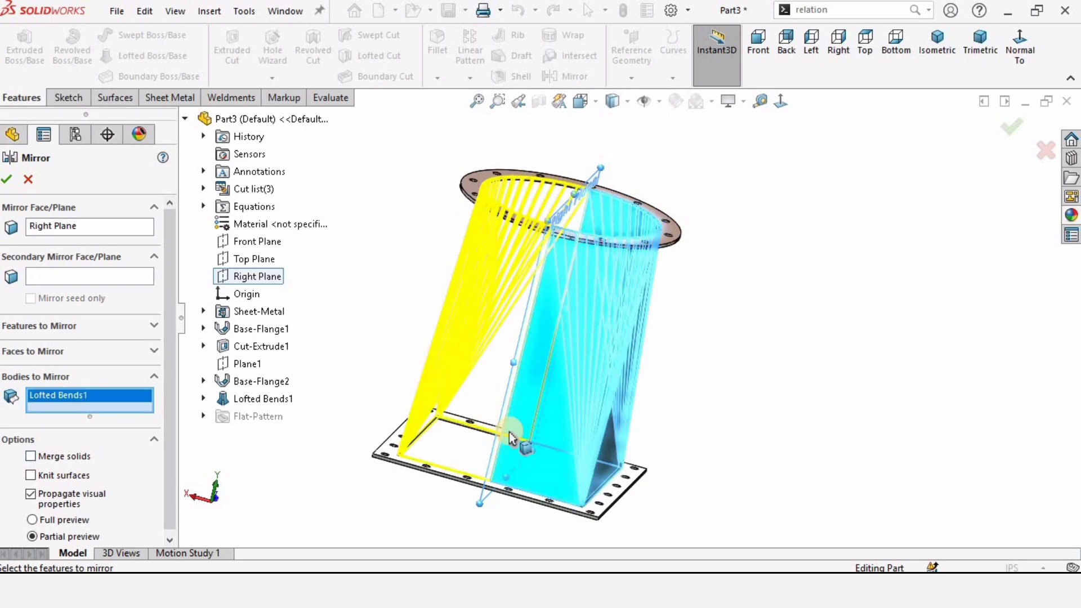
middle_drag(514, 374, 731, 517)
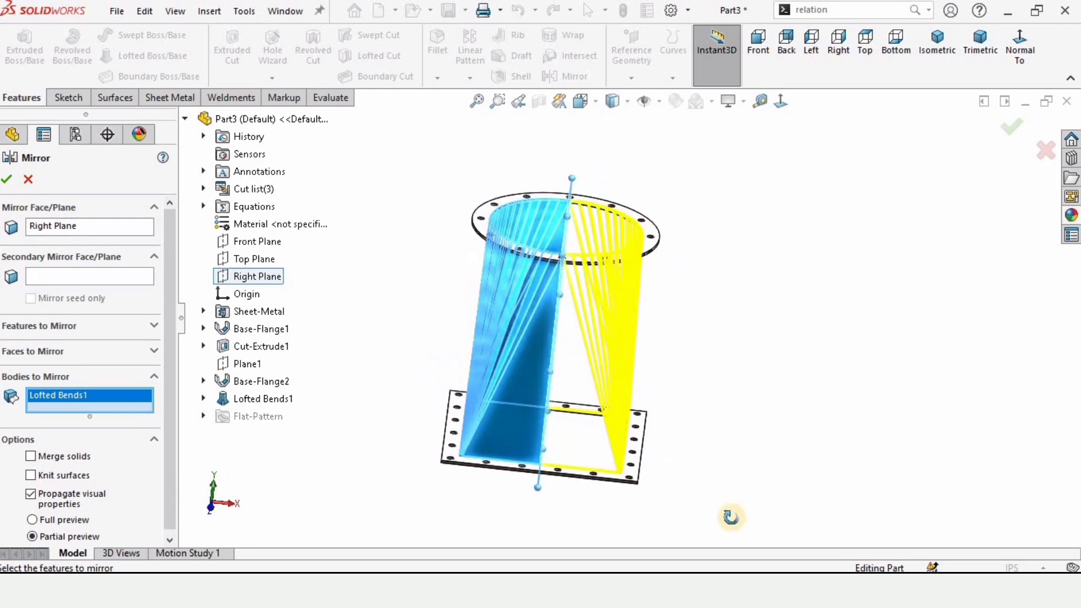